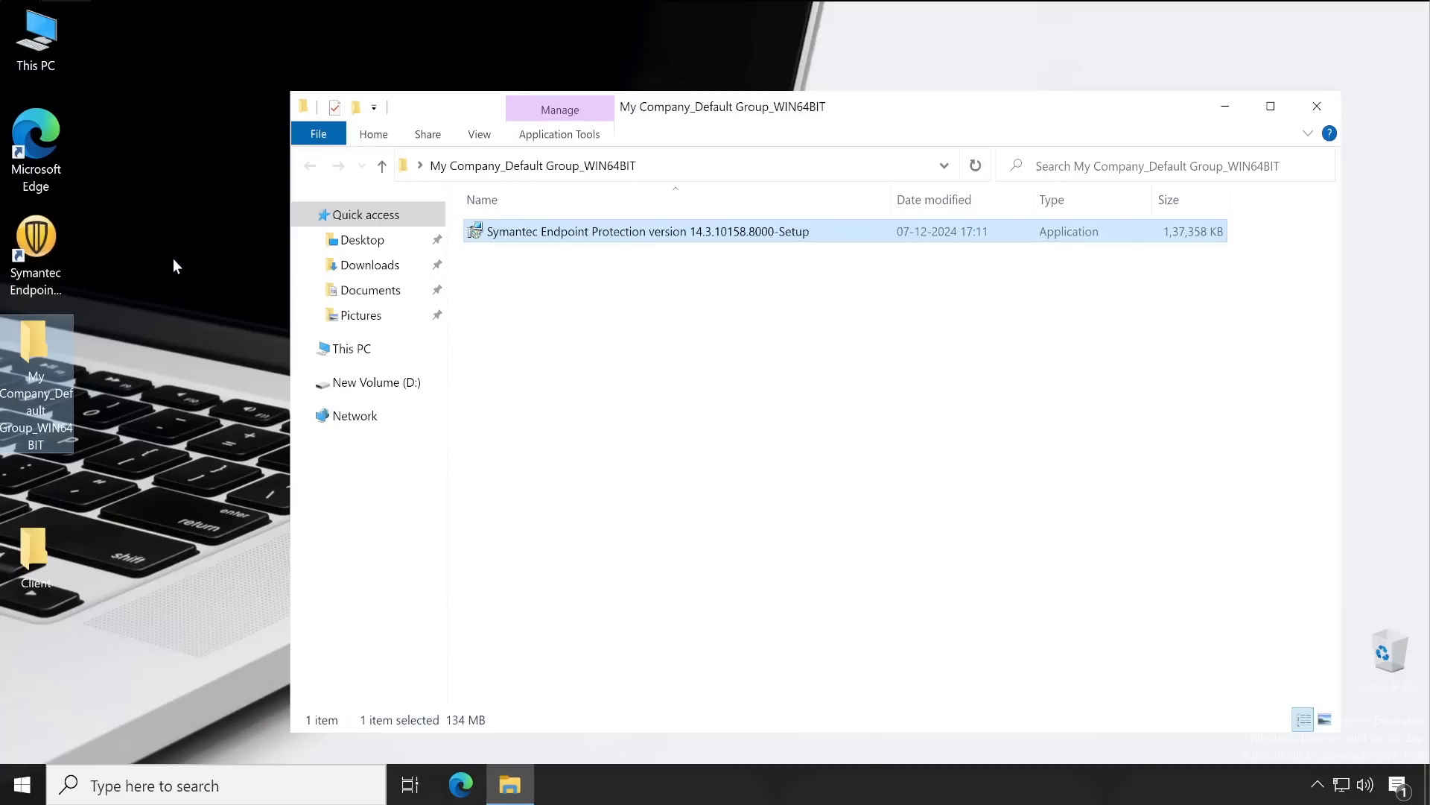
Select the Symantec Endpoint Protection Manager shortcut on the desktop
{"action": "left_click", "coordinate": [51, 243]}
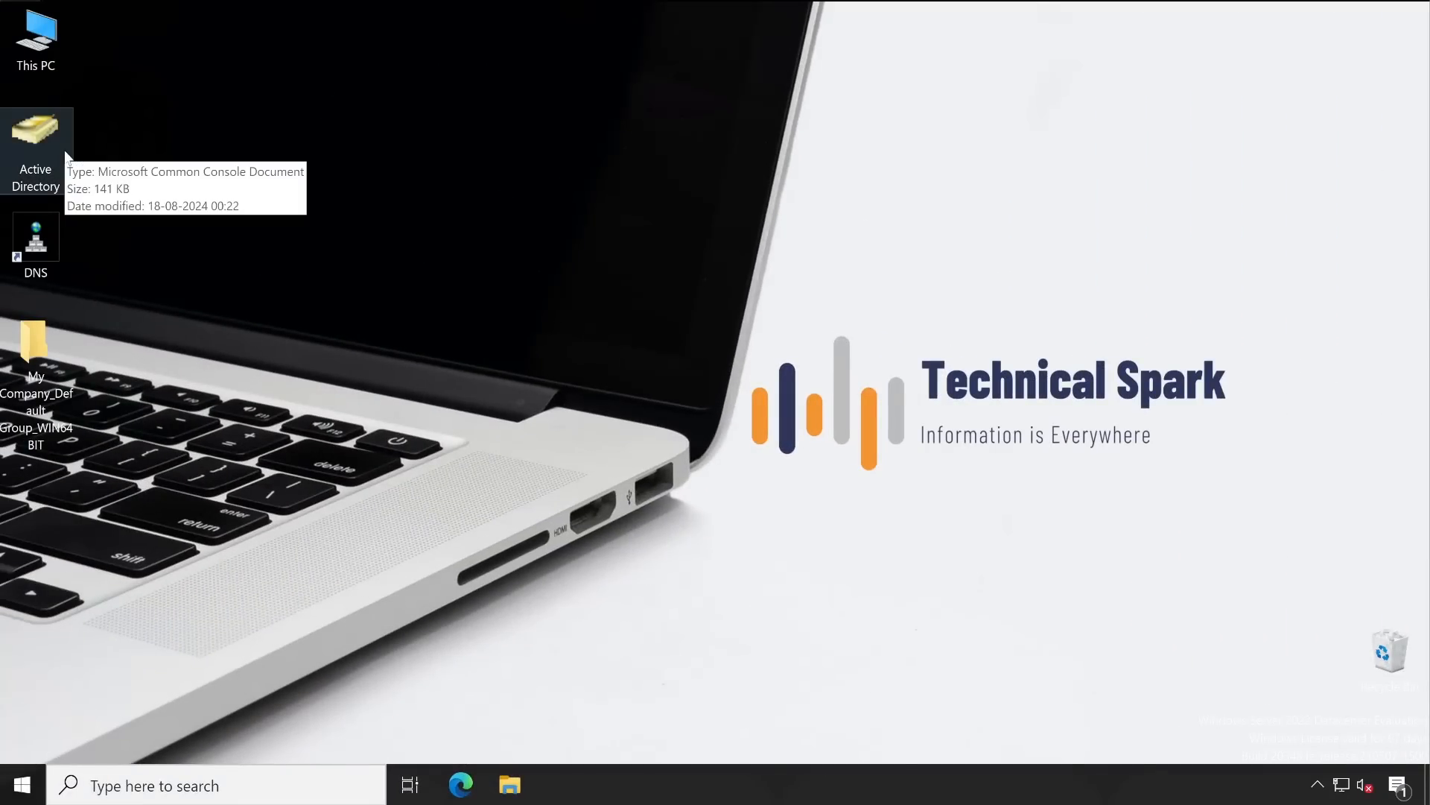
Open Programs and Features from the Run box with appwiz.cpl
{"action": "left_click", "coordinate": [60, 226]}
{"action": "left_click", "coordinate": [1317, 784]}
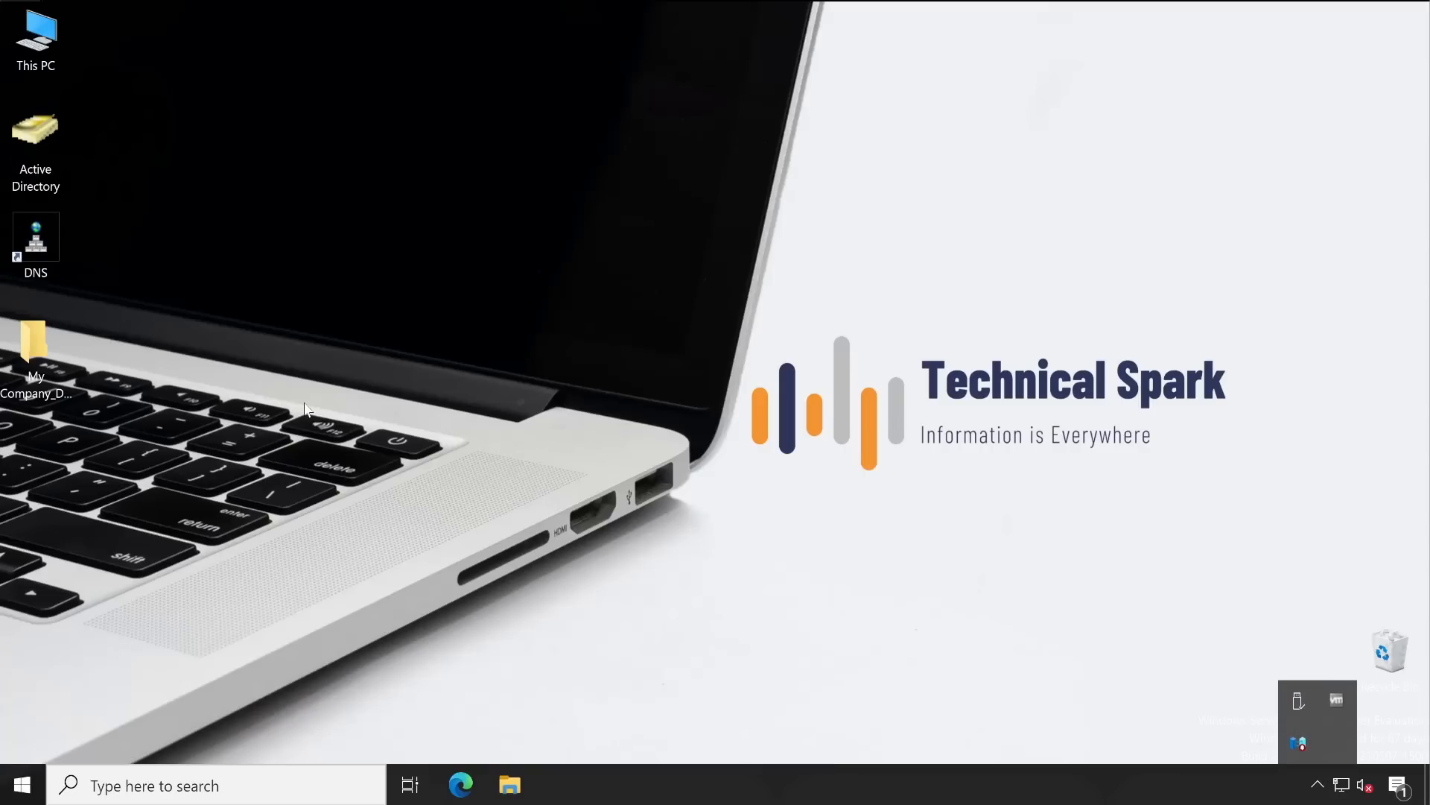
{"action": "right_click", "coordinate": [21, 784]}
{"action": "left_click", "coordinate": [122, 693]}
{"action": "type", "text": "appwiz.cpl"}
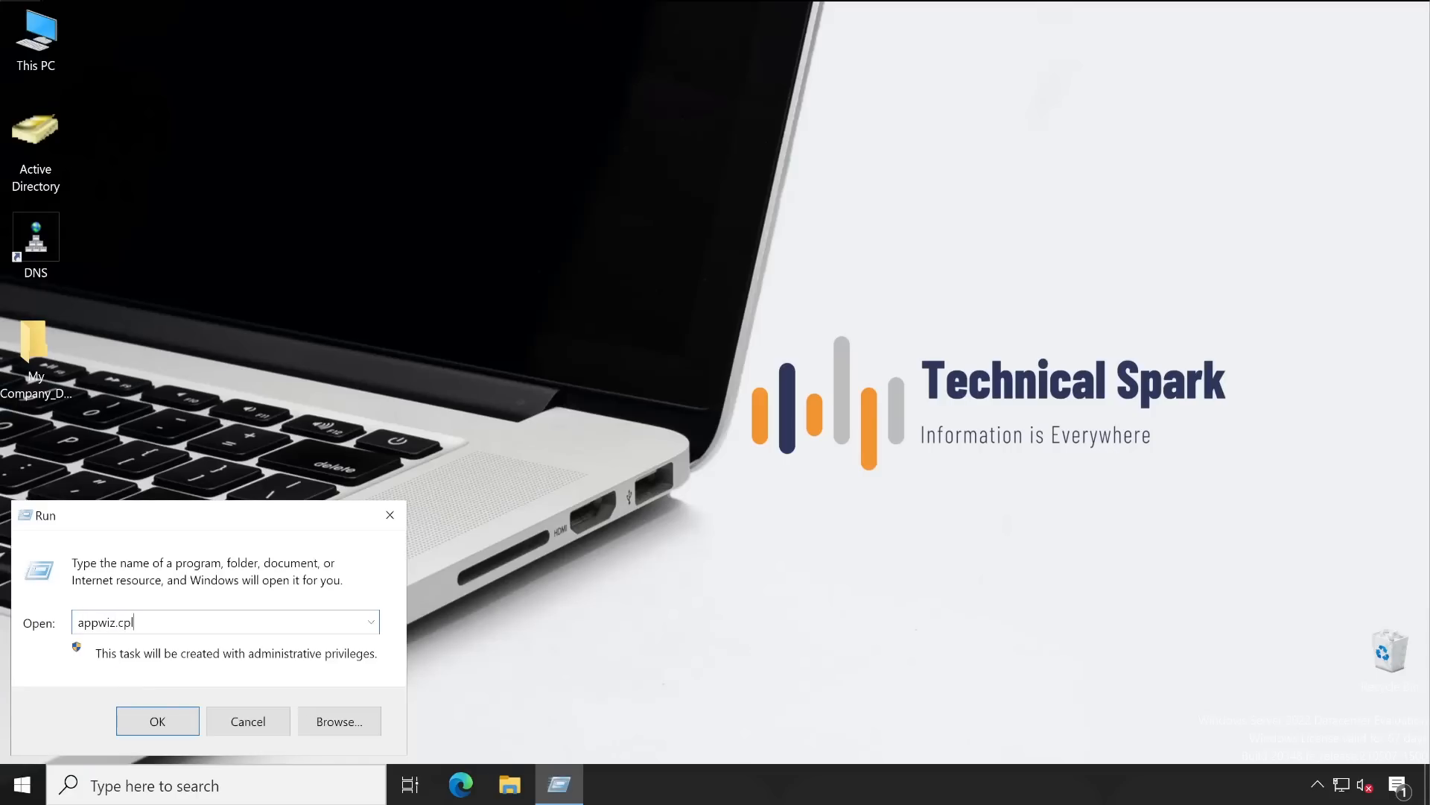
{"action": "key", "text": "Return"}
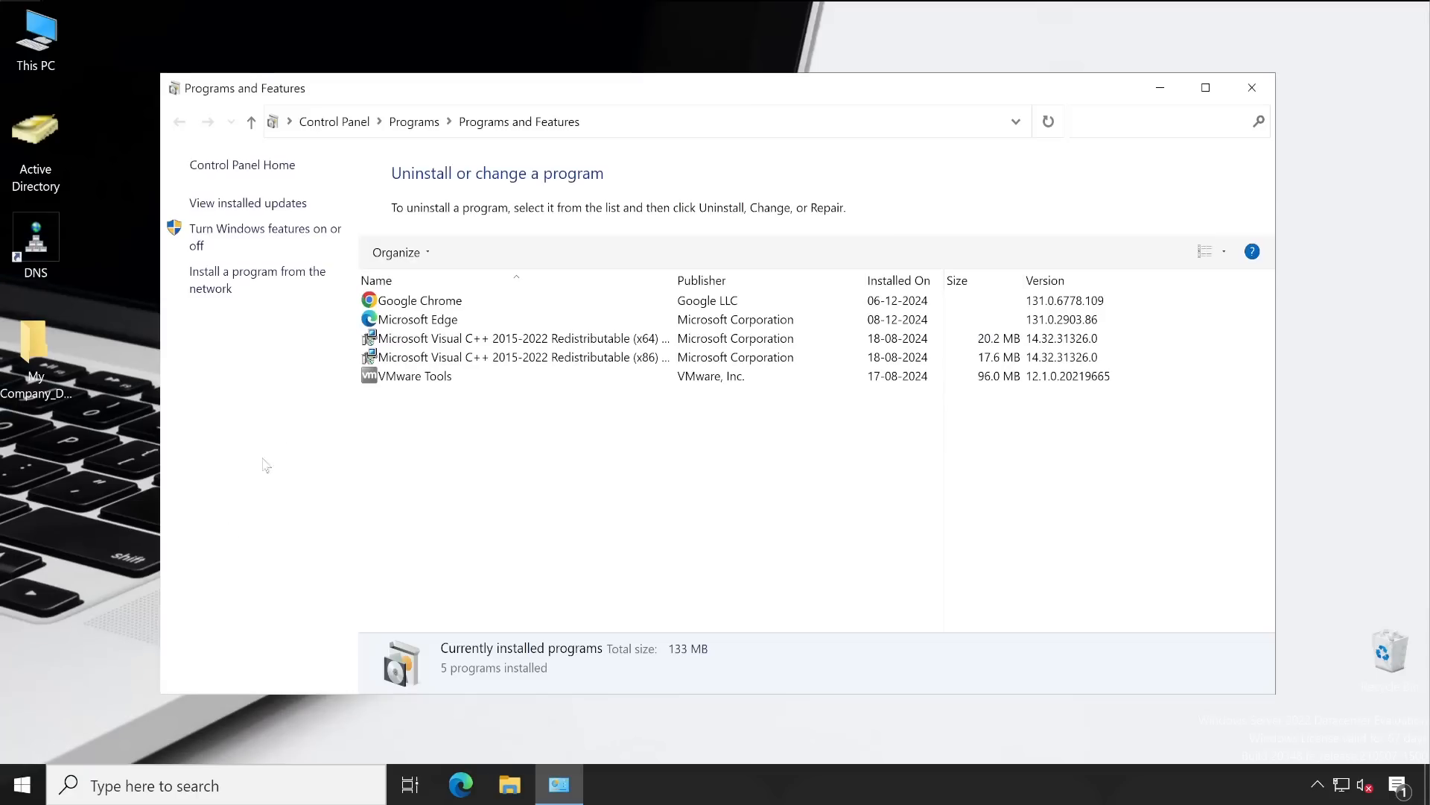
Check the five installed programs for Symantec, then minimize the window
{"action": "left_click_drag", "start_coordinate": [555, 100], "coordinate": [702, 96]}
{"action": "left_click_drag", "start_coordinate": [847, 94], "coordinate": [756, 84]}
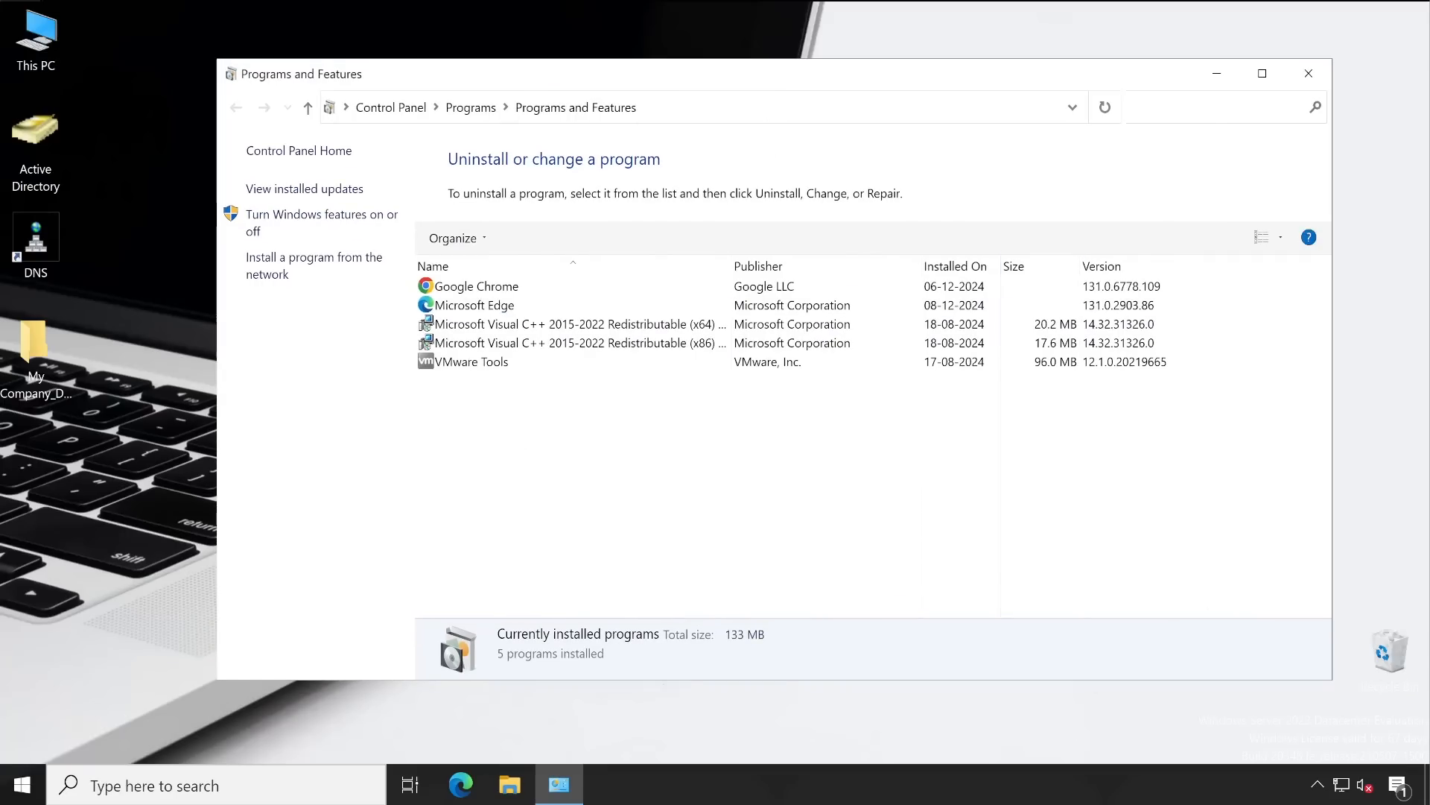
{"action": "left_click", "coordinate": [1216, 73]}
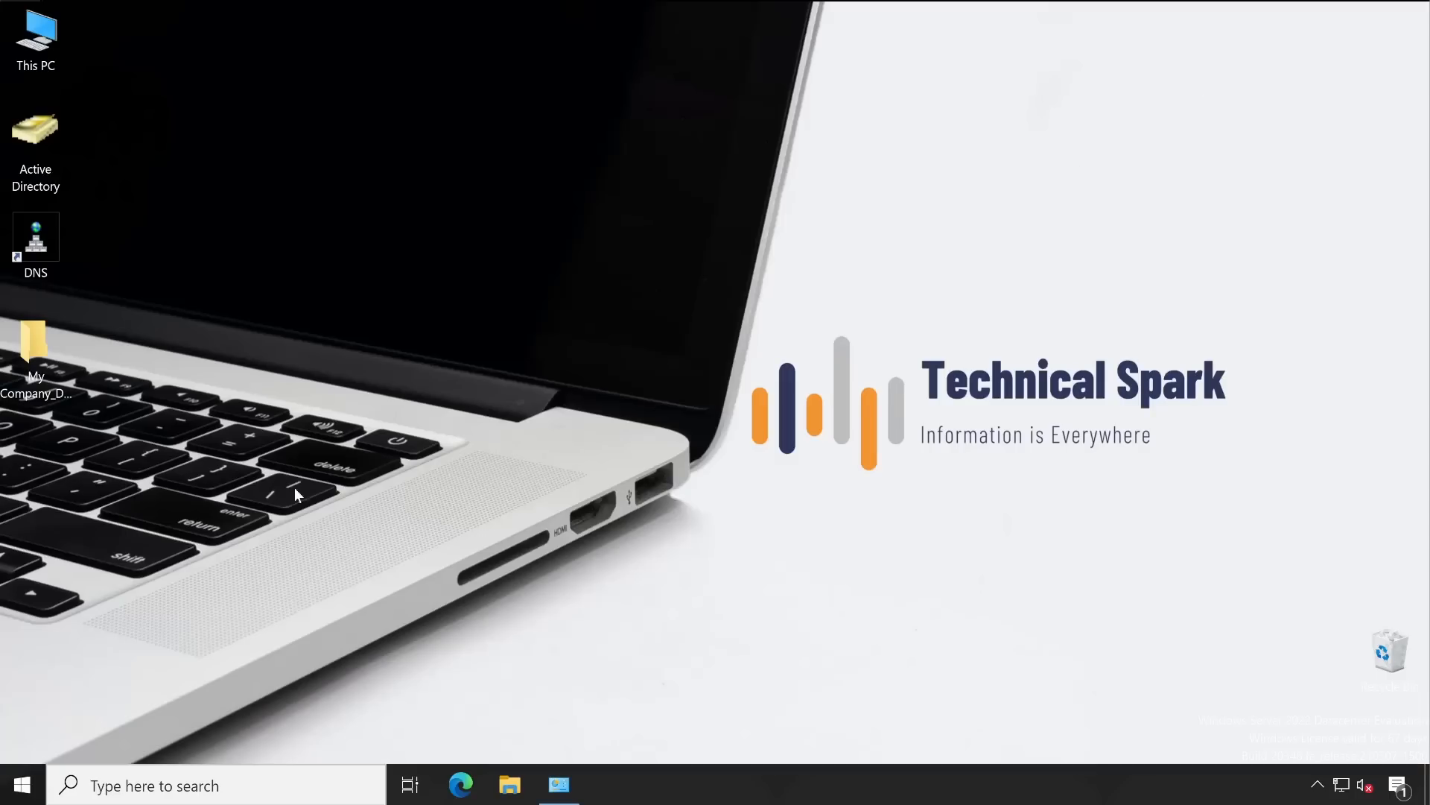
In the My Company_Default Group_WIN64BIT folder, run the Symantec setup file as administrator
{"action": "double_click", "coordinate": [52, 351]}
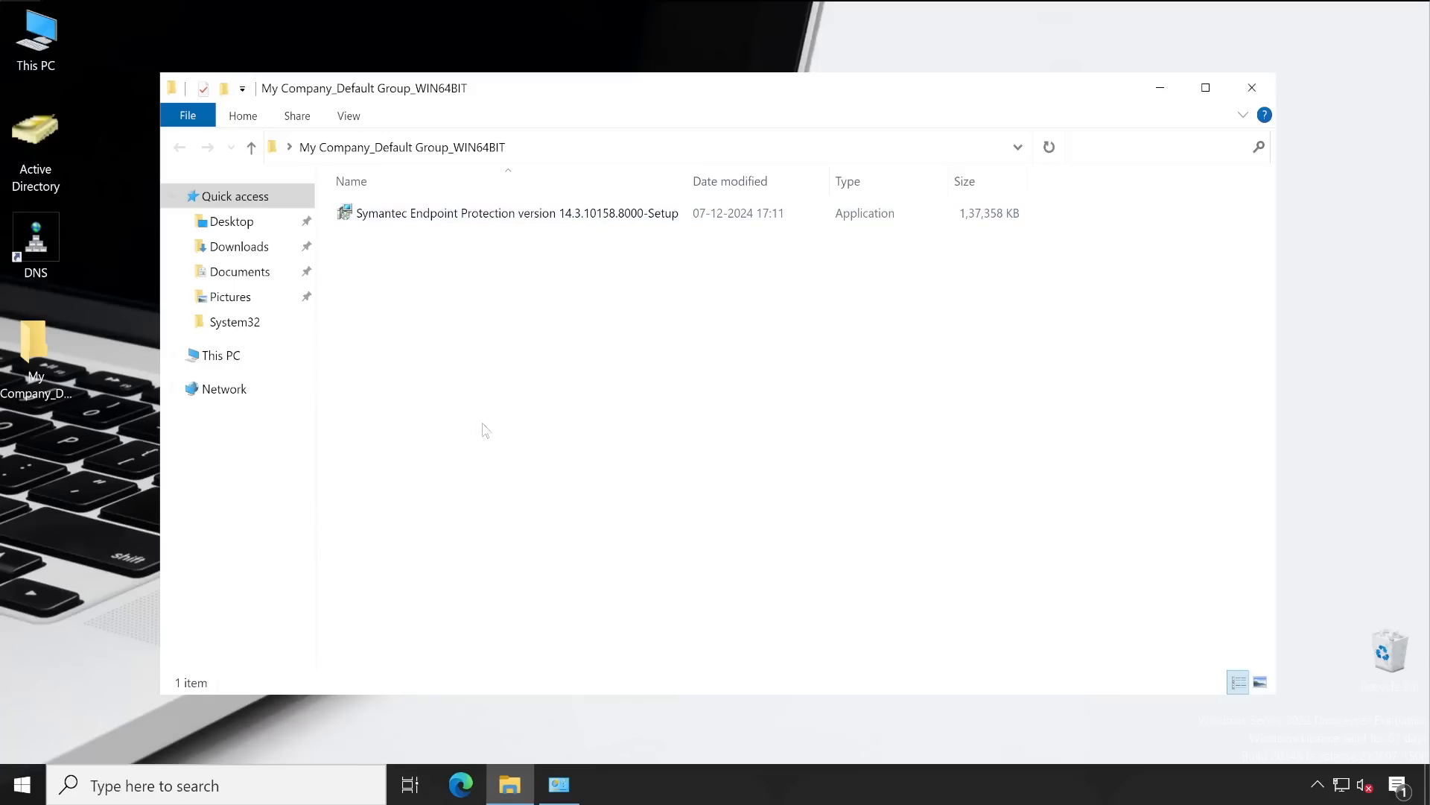
{"action": "left_click", "coordinate": [482, 218]}
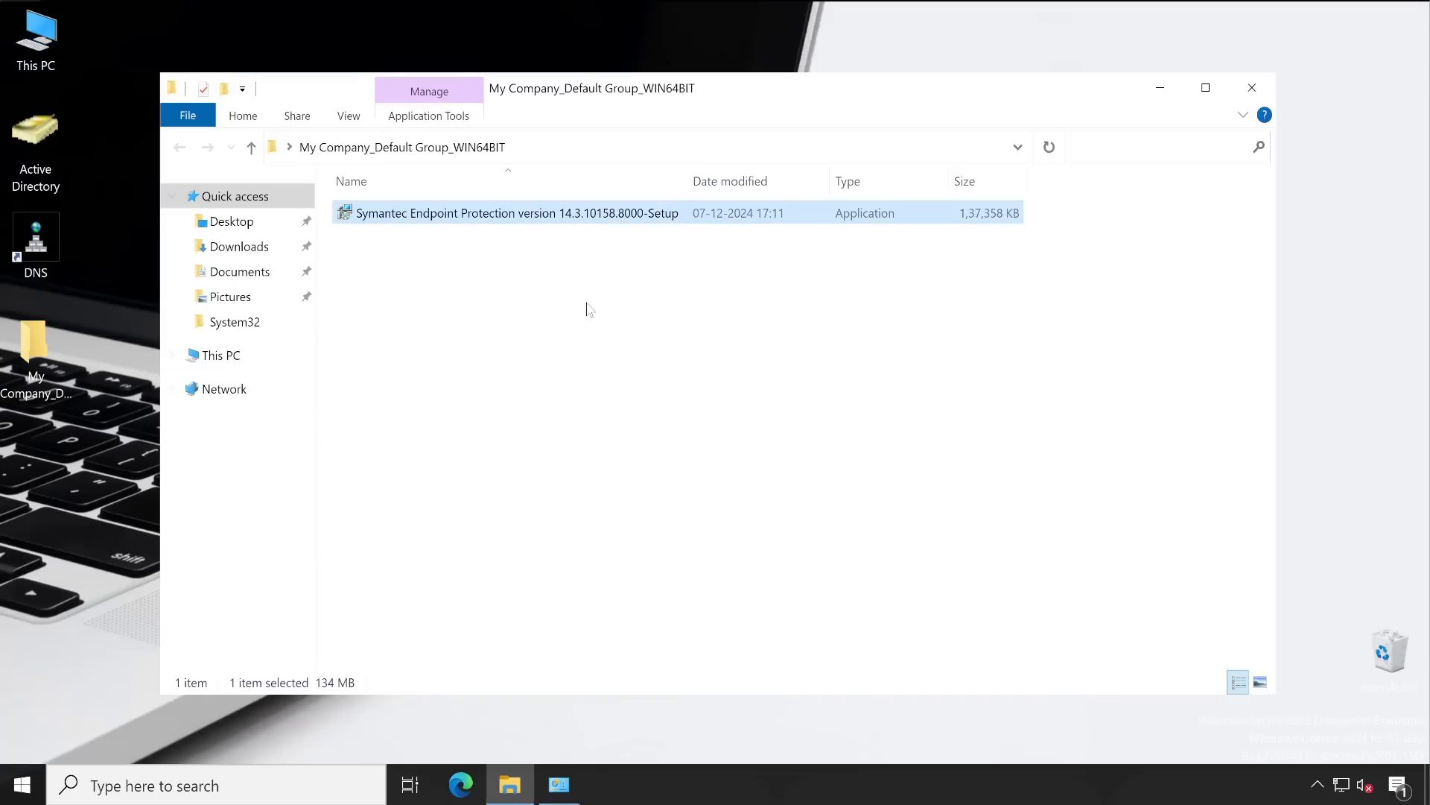
{"action": "right_click", "coordinate": [521, 216]}
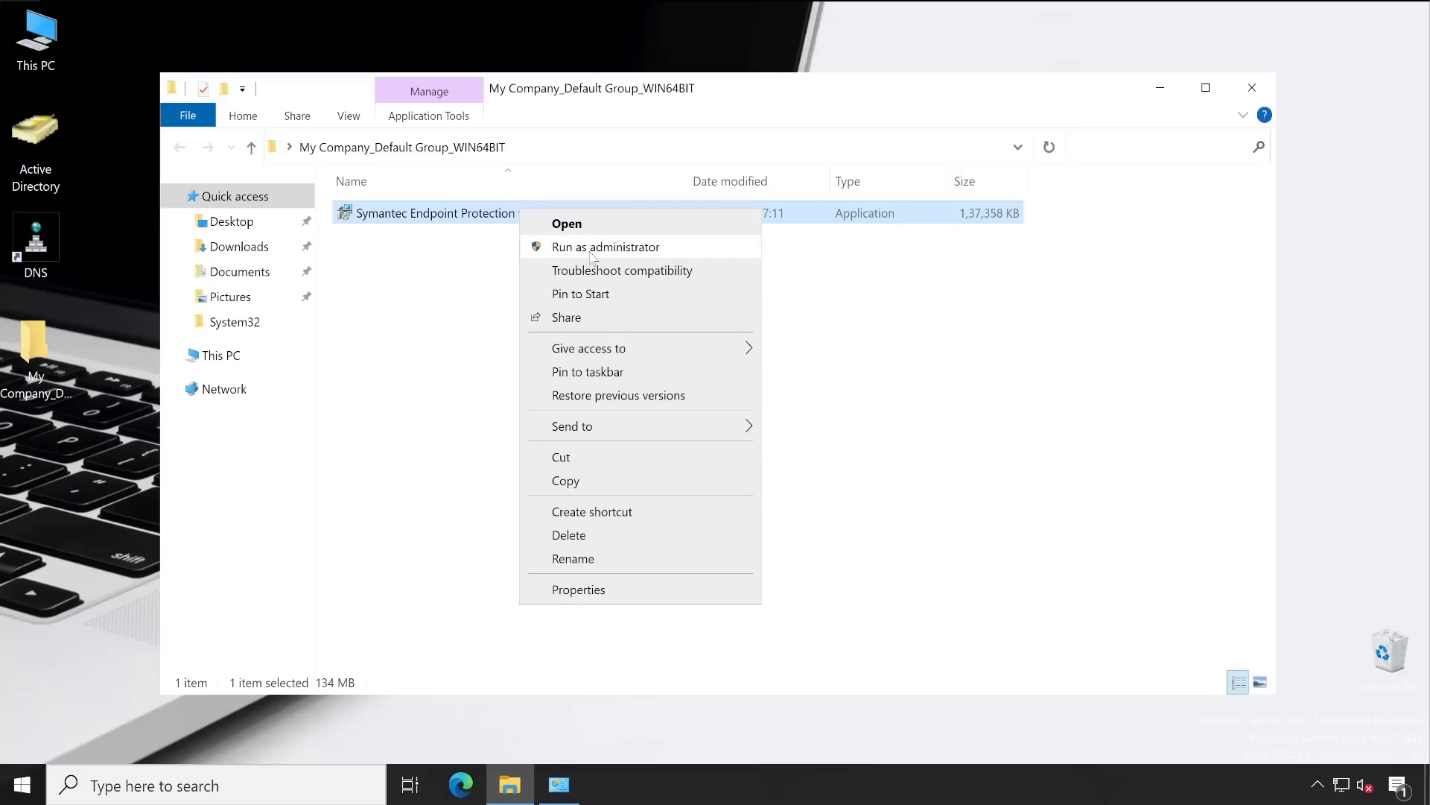
{"action": "left_click", "coordinate": [590, 251]}
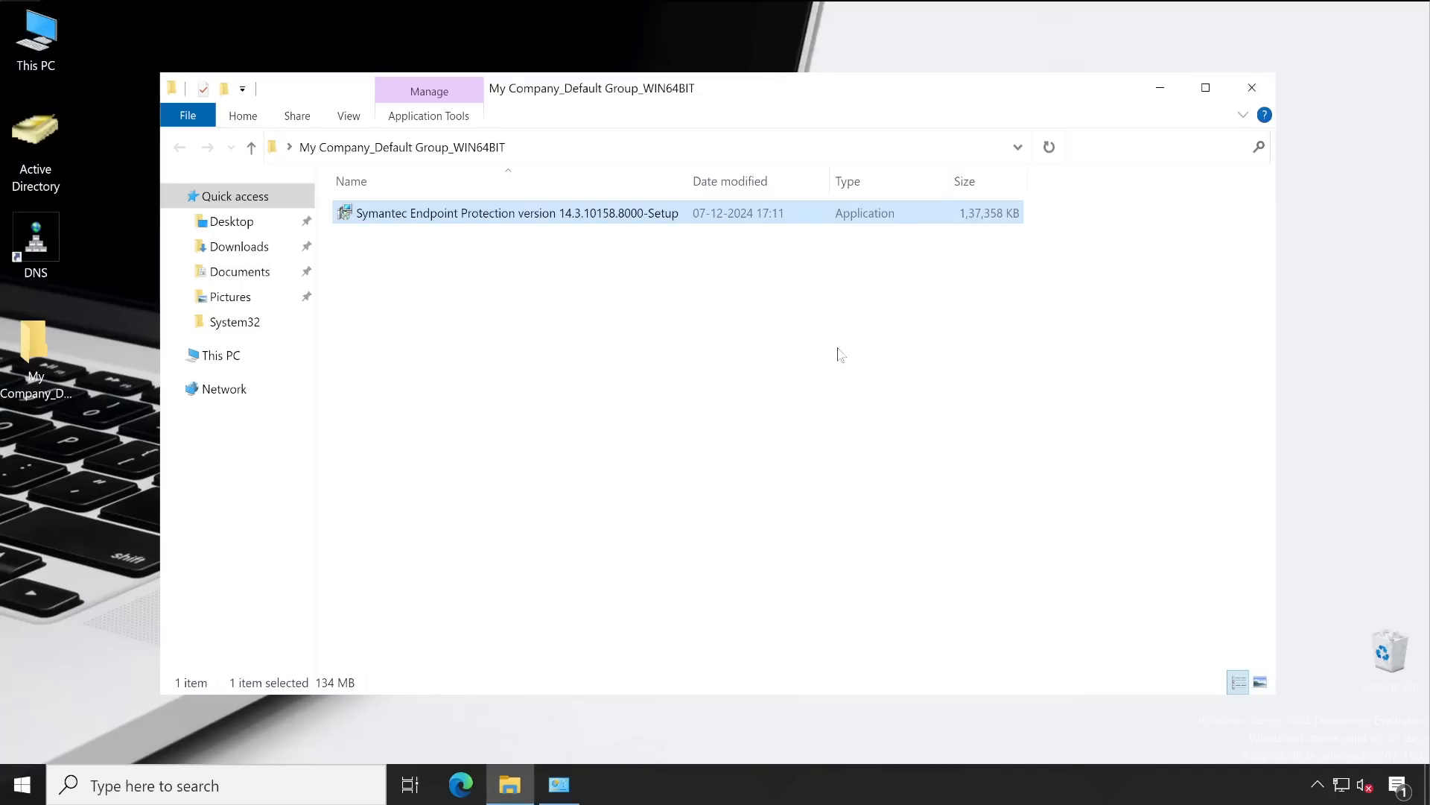
Show Task Manager's full process details sorted by CPU, expanding Symantec Service Framework
{"action": "right_click", "coordinate": [786, 794]}
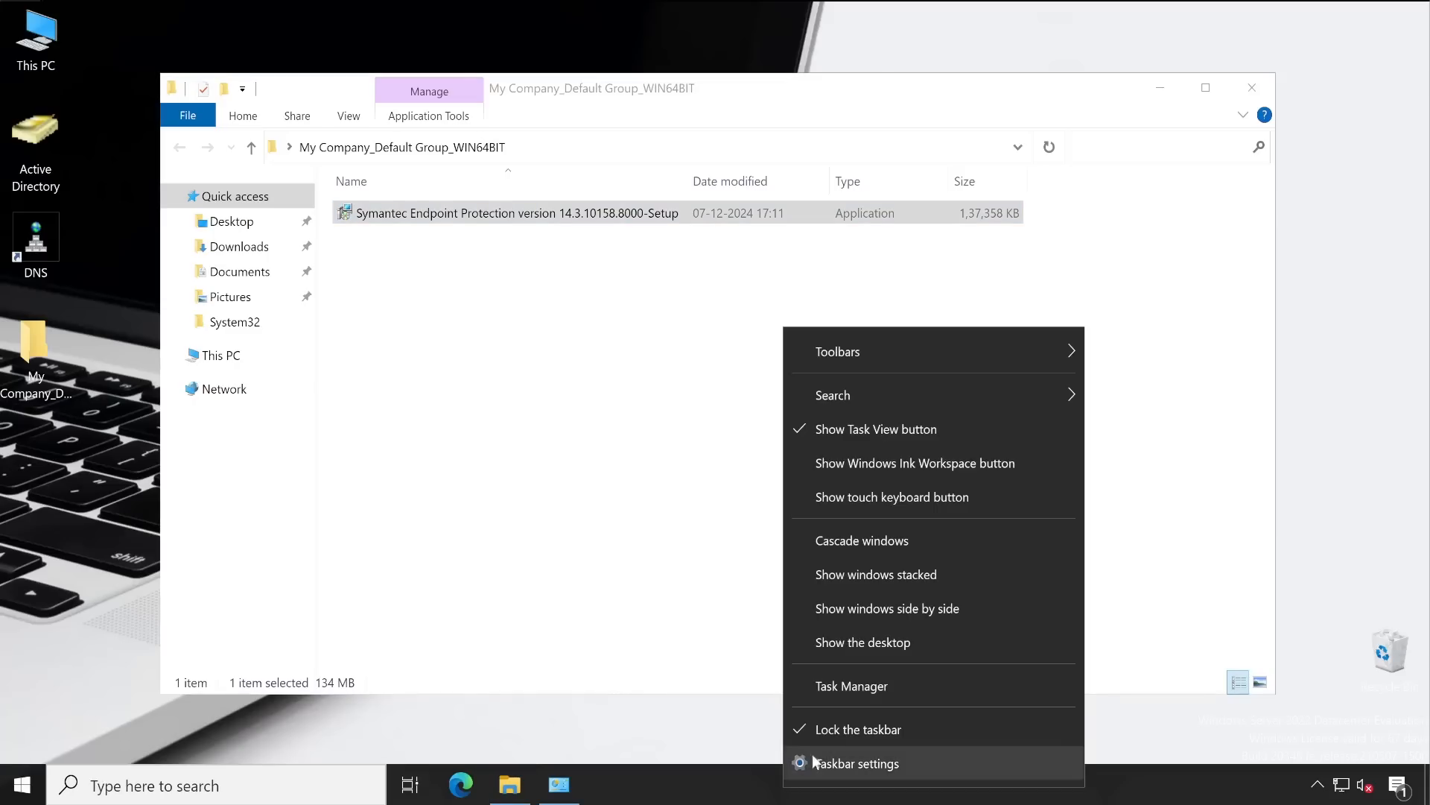
{"action": "left_click", "coordinate": [851, 679]}
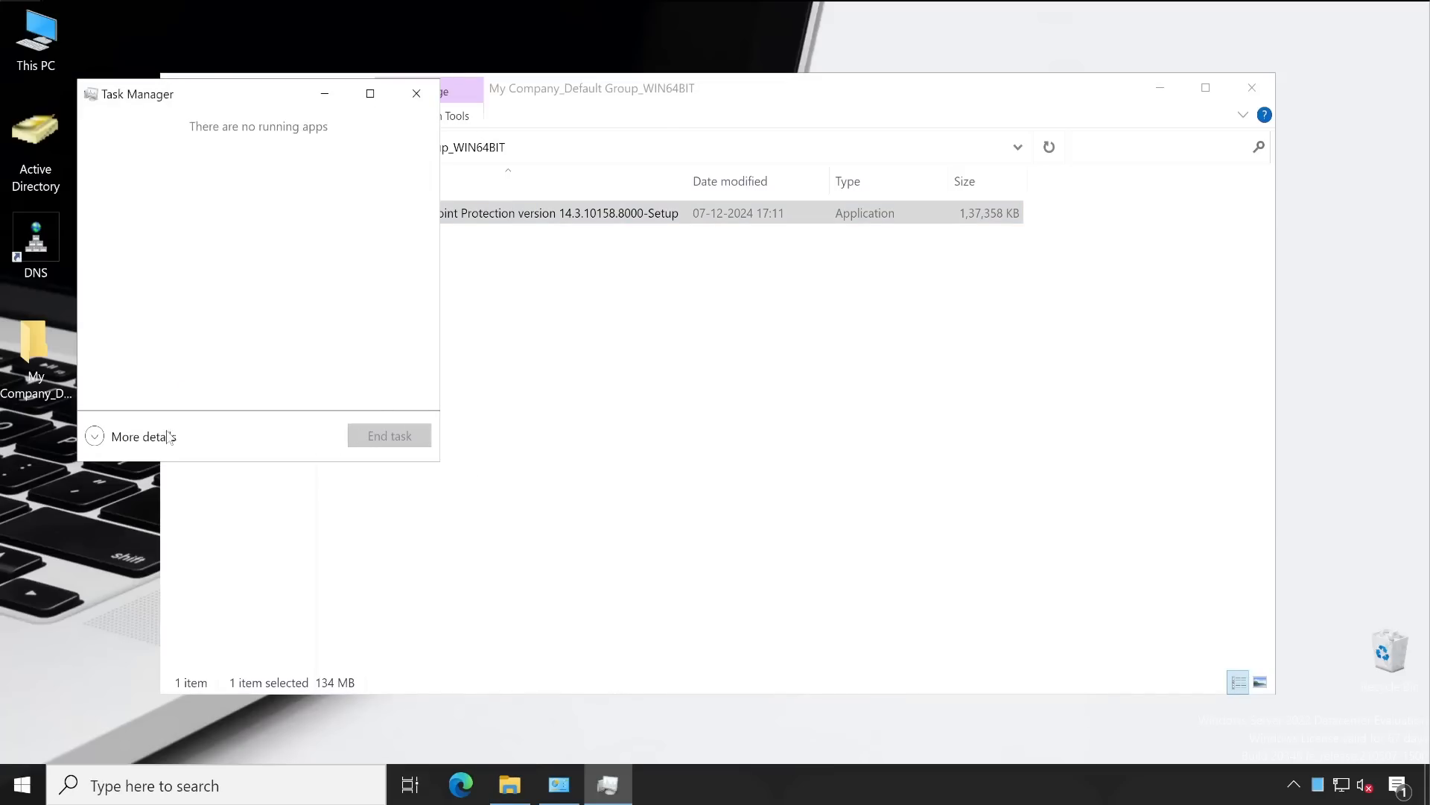
{"action": "left_click", "coordinate": [95, 437]}
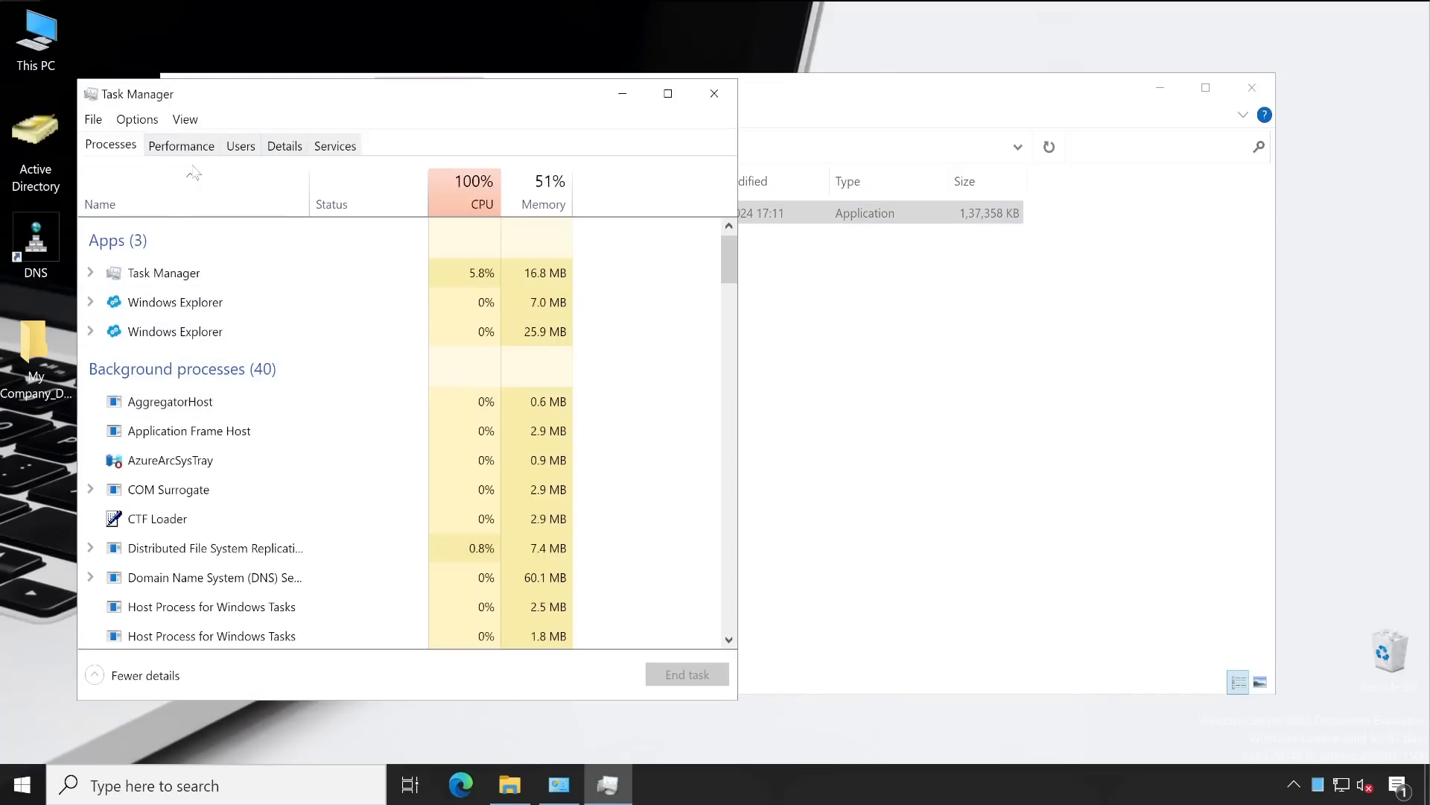
{"action": "left_click", "coordinate": [472, 190]}
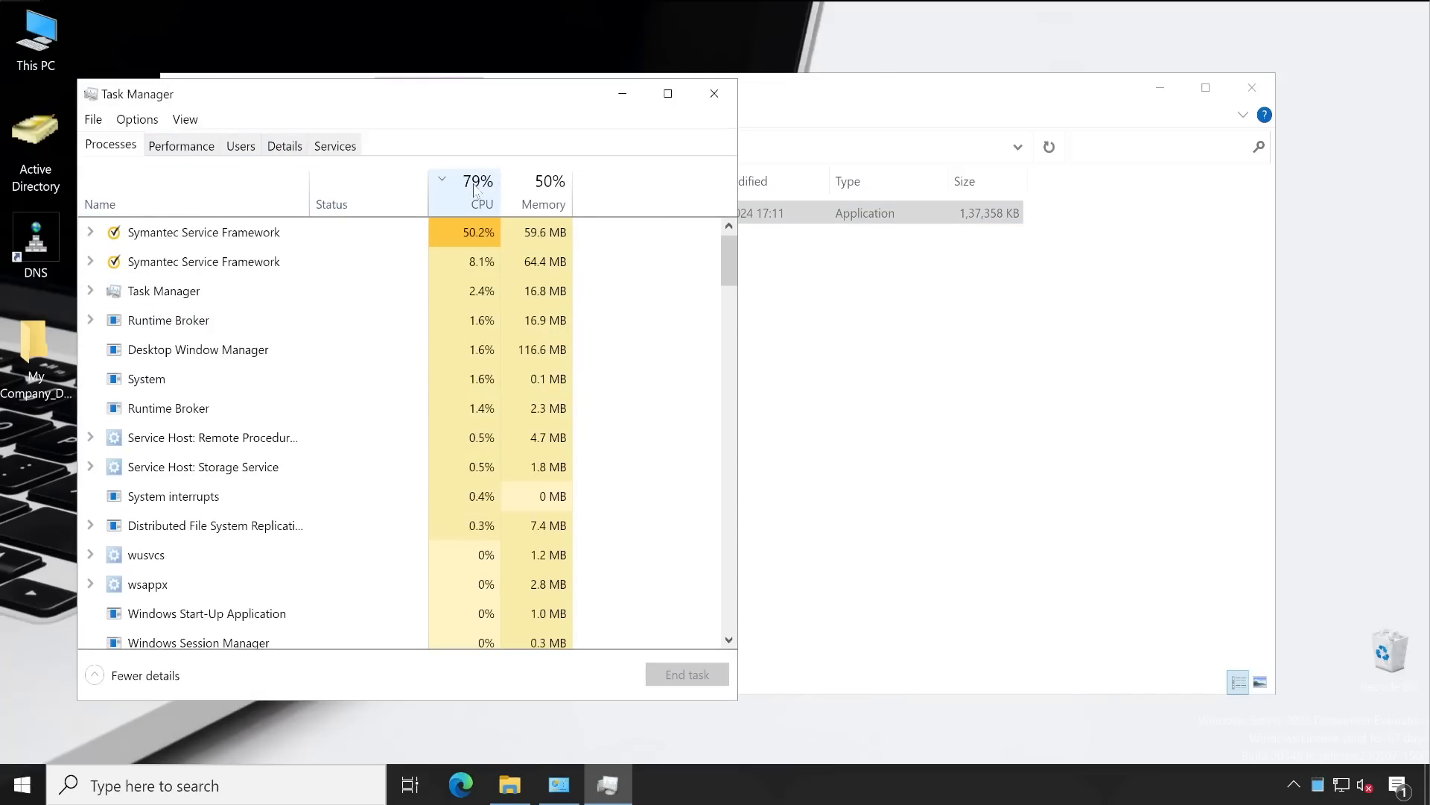
{"action": "left_click", "coordinate": [91, 233]}
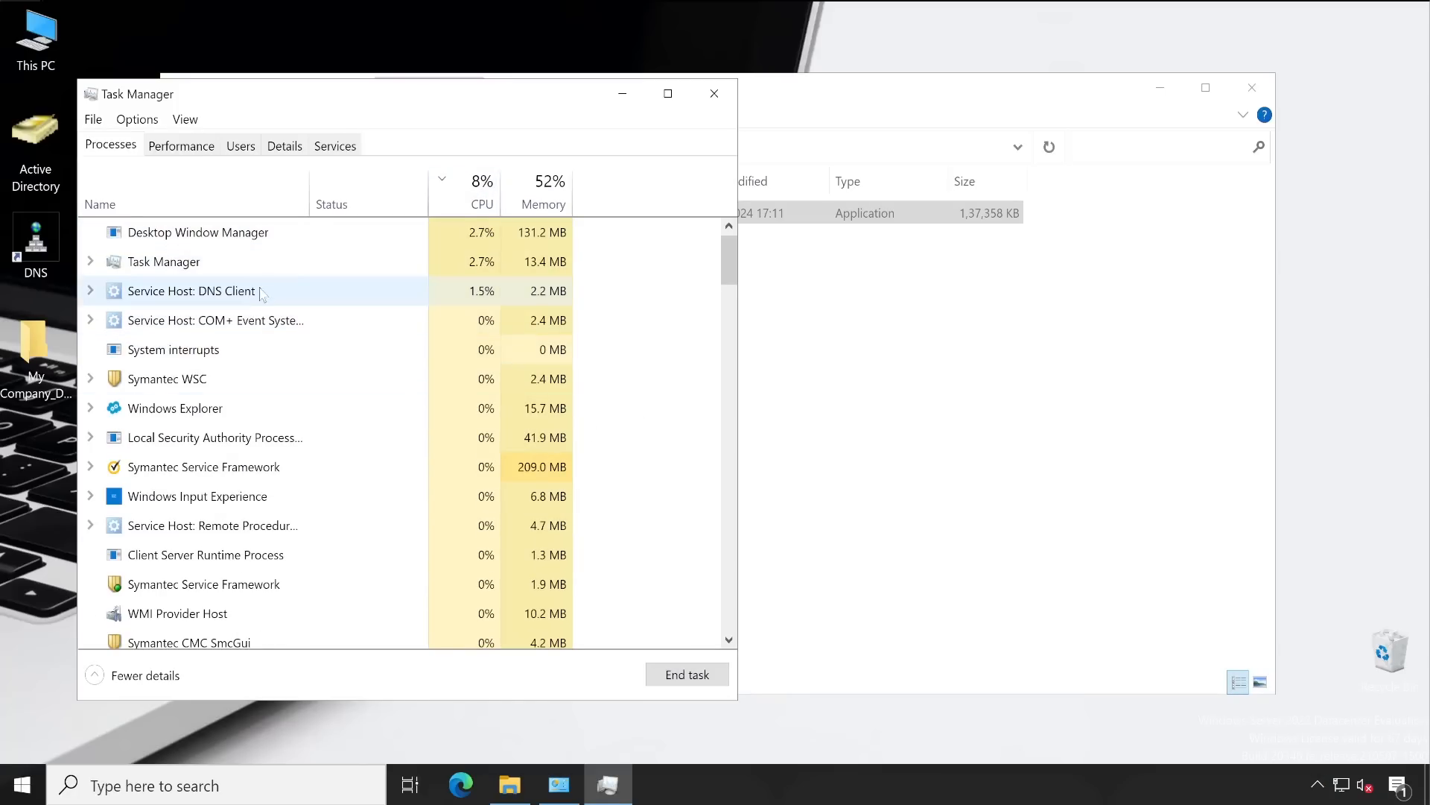
Check the Symantec client's status window from the tray icon, then close it
{"action": "left_click", "coordinate": [1318, 780]}
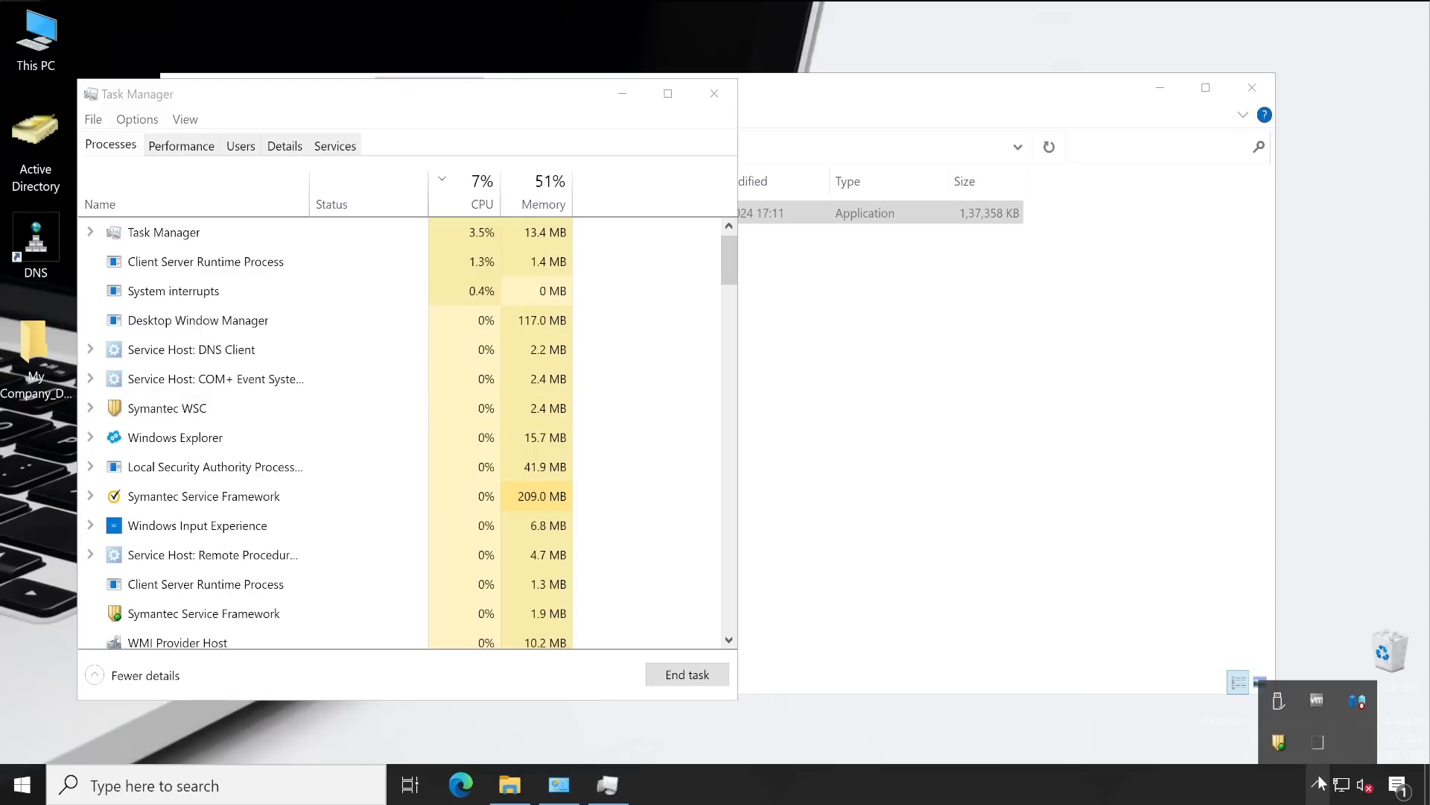
{"action": "right_click", "coordinate": [1281, 740]}
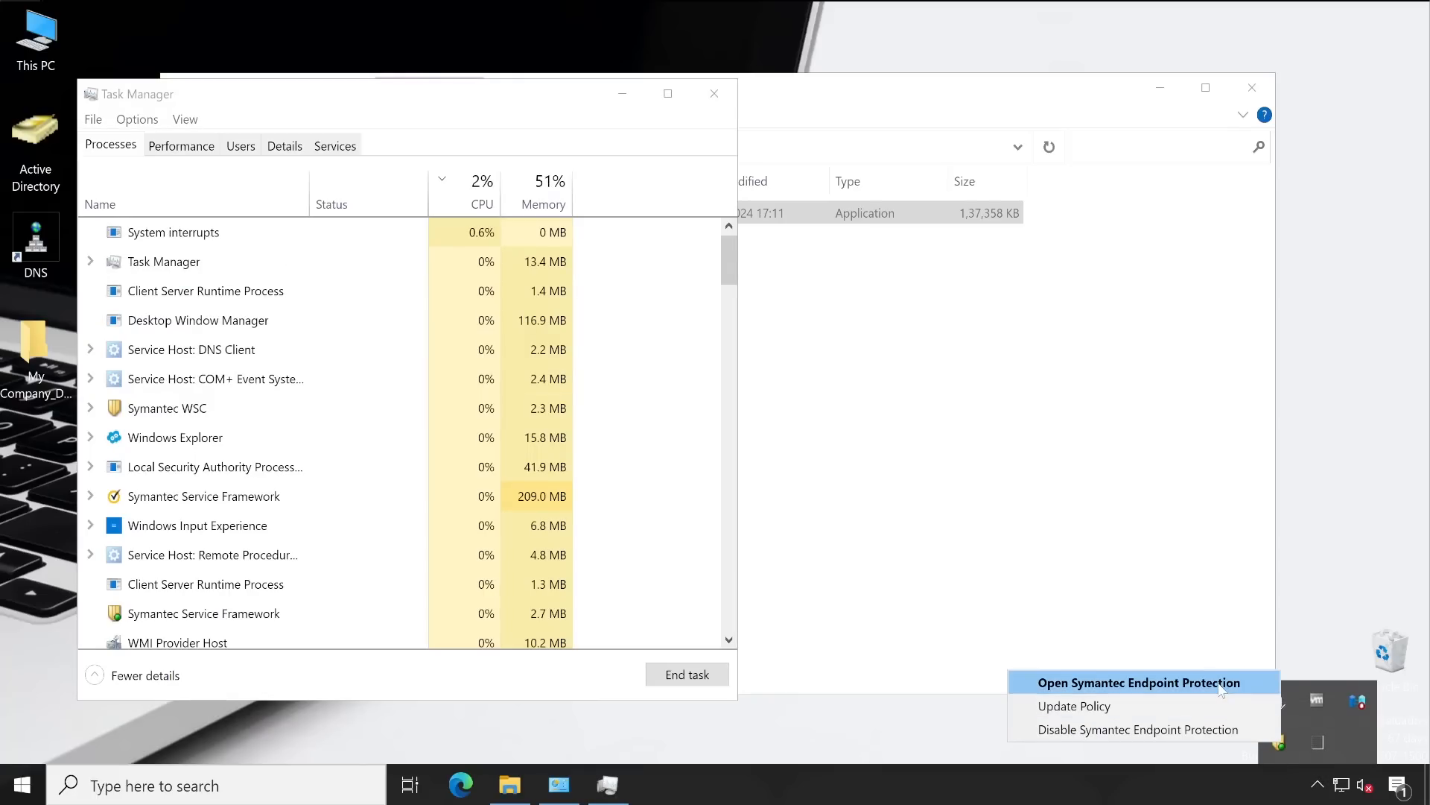
{"action": "left_click", "coordinate": [1103, 682]}
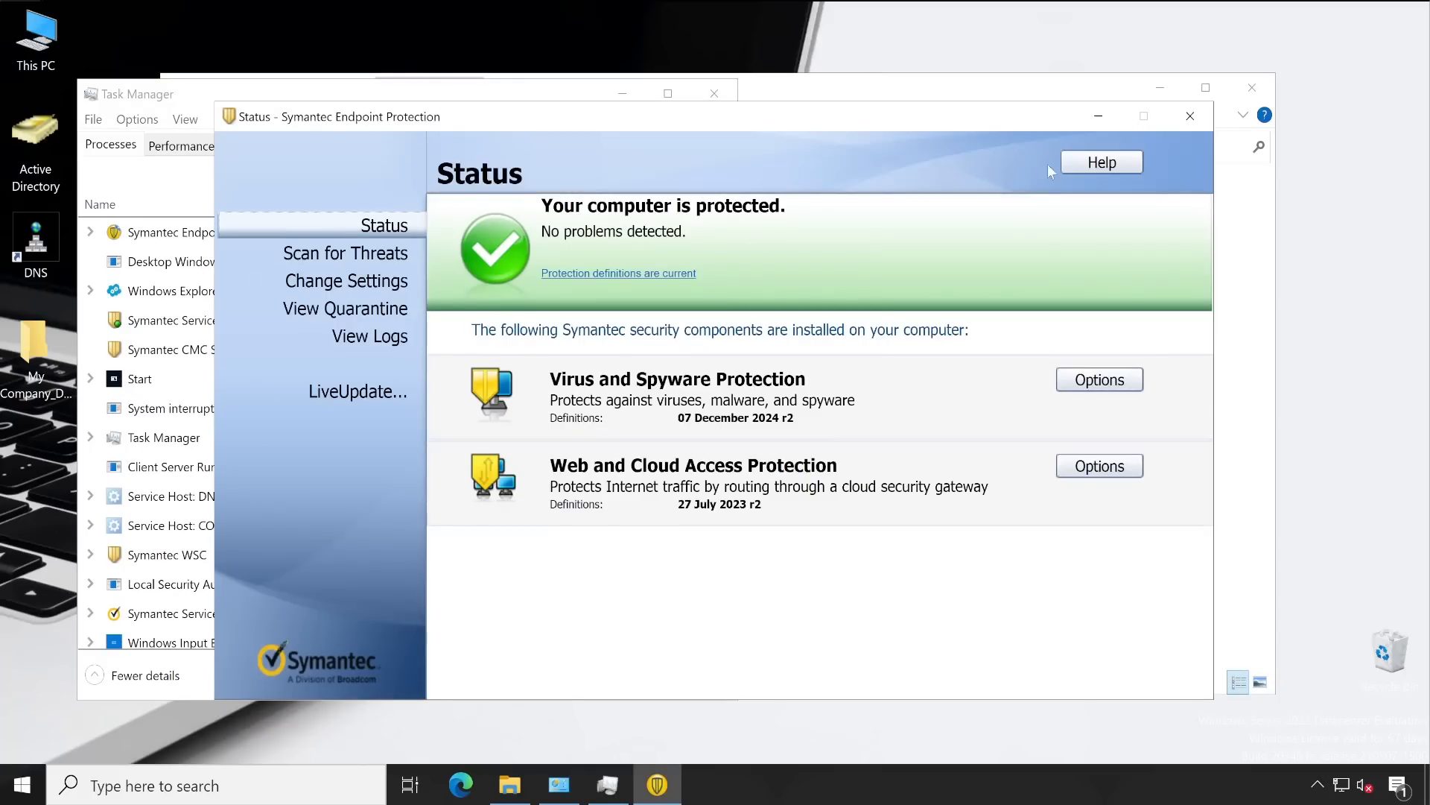
{"action": "left_click", "coordinate": [1190, 117]}
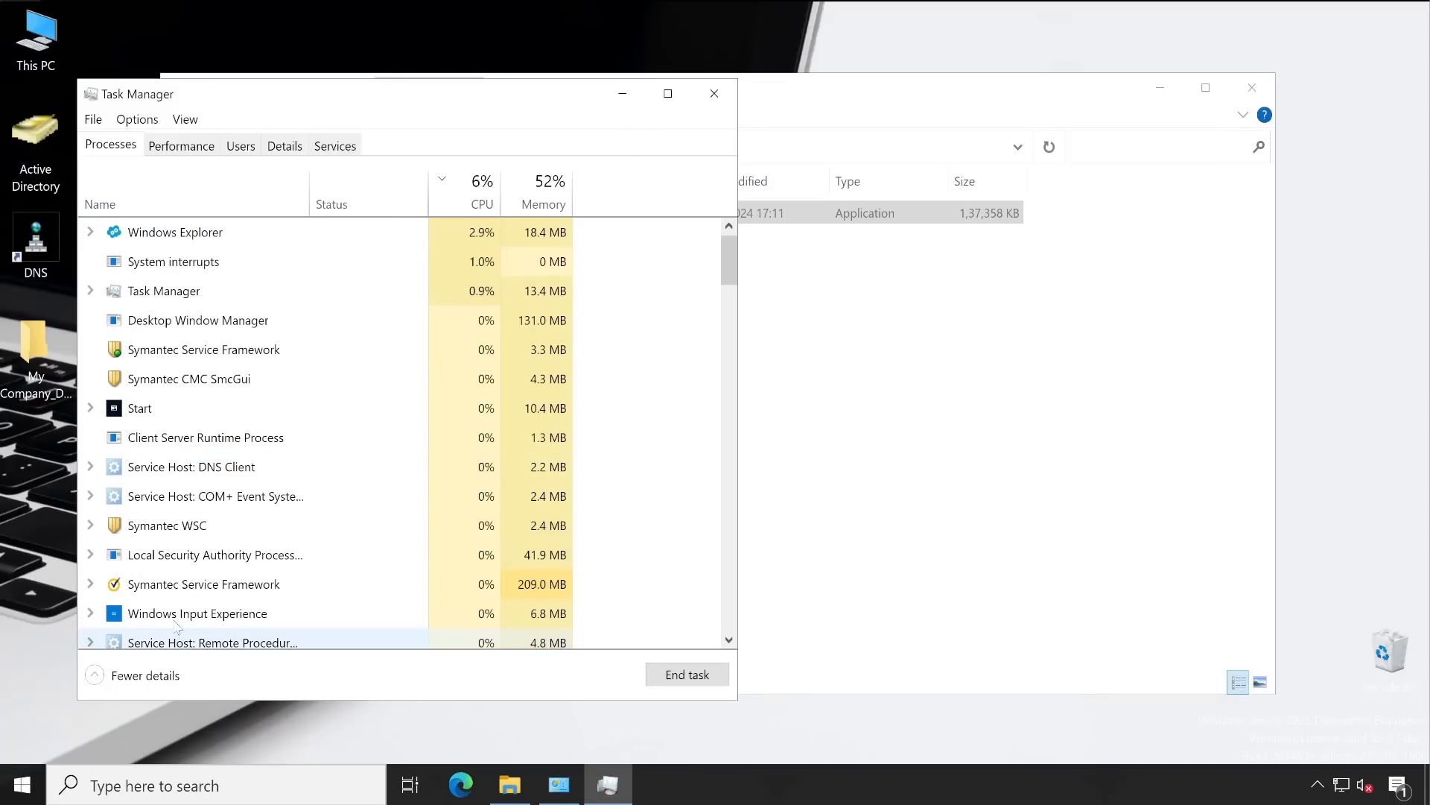
Run hostname in a cmd window, confirm it returns DC, and close the window
{"action": "key", "text": "super+r"}
{"action": "type", "text": "cmd"}
{"action": "key", "text": "Return"}
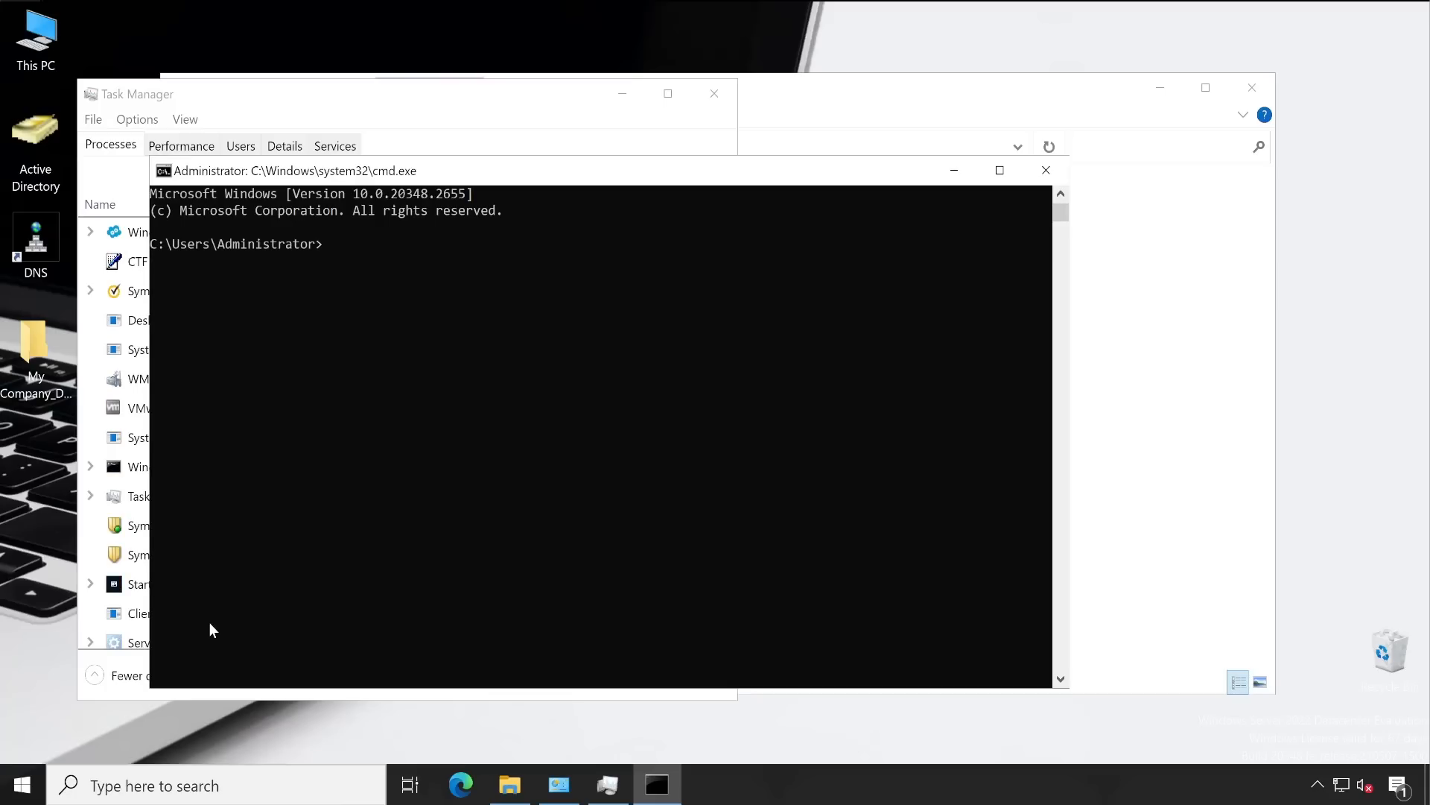
{"action": "type", "text": "hostname"}
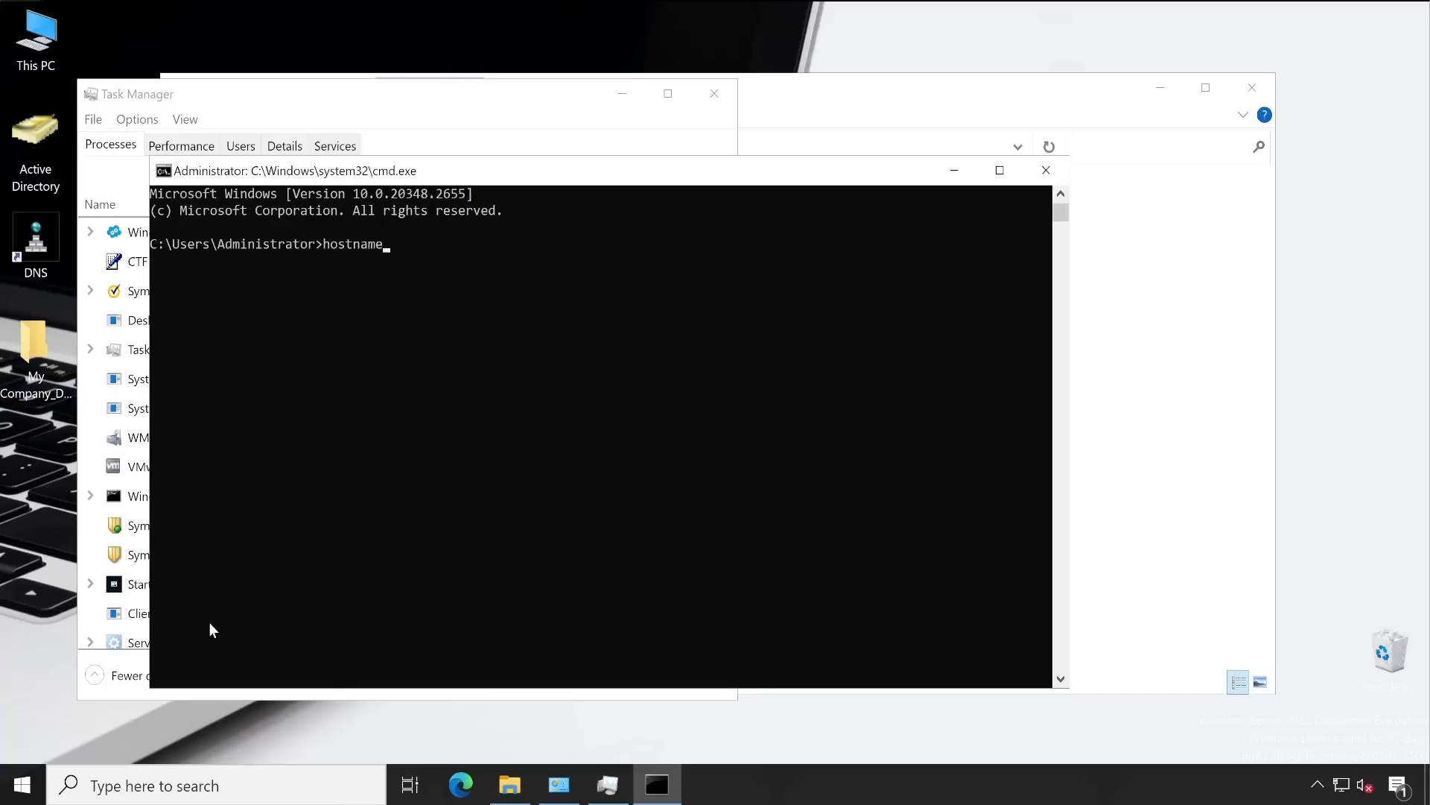
{"action": "key", "text": "Return"}
{"action": "left_click_drag", "start_coordinate": [166, 261], "coordinate": [150, 261]}
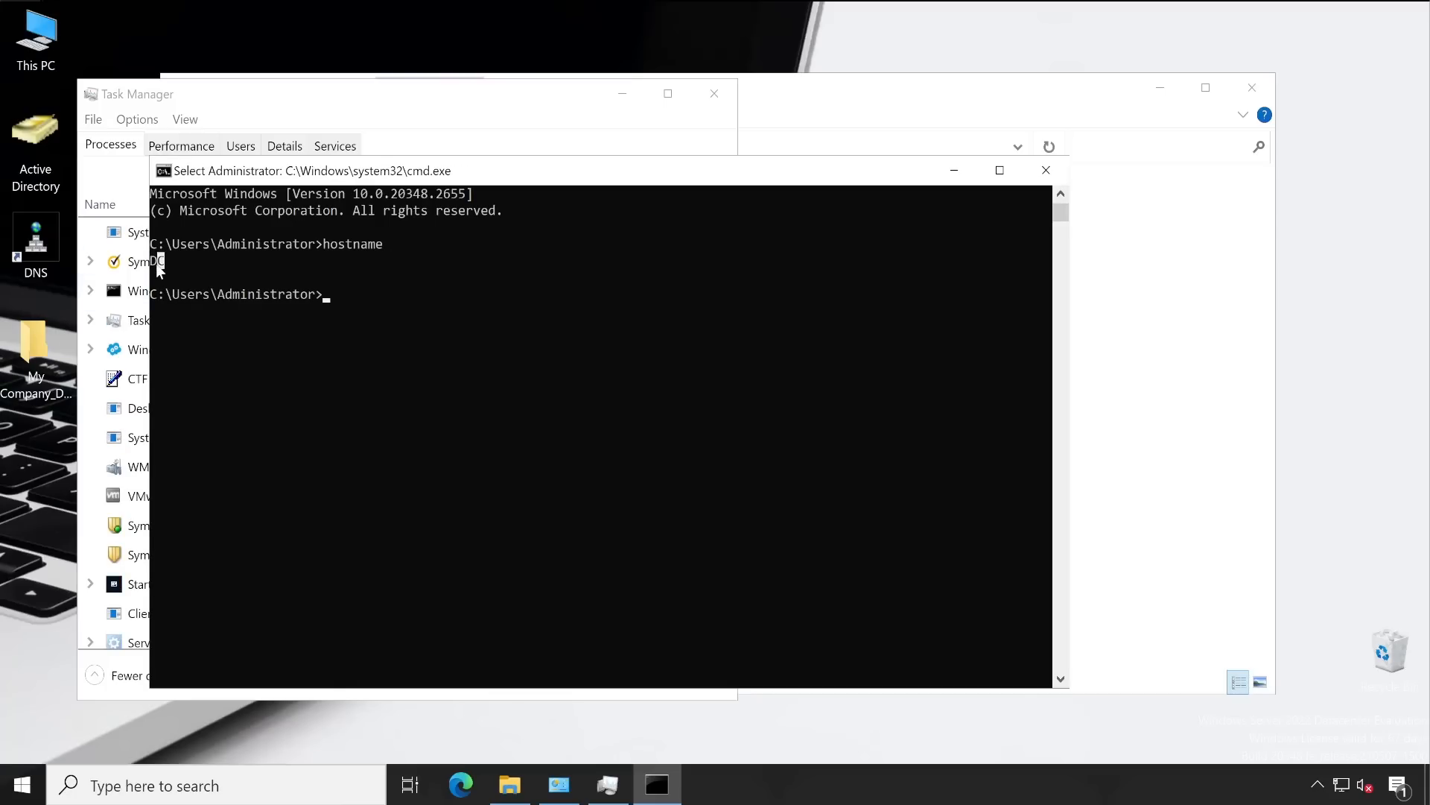
{"action": "left_click", "coordinate": [1046, 170]}
Close Task Manager and view the folder's full path in the address bar
{"action": "left_click", "coordinate": [716, 99]}
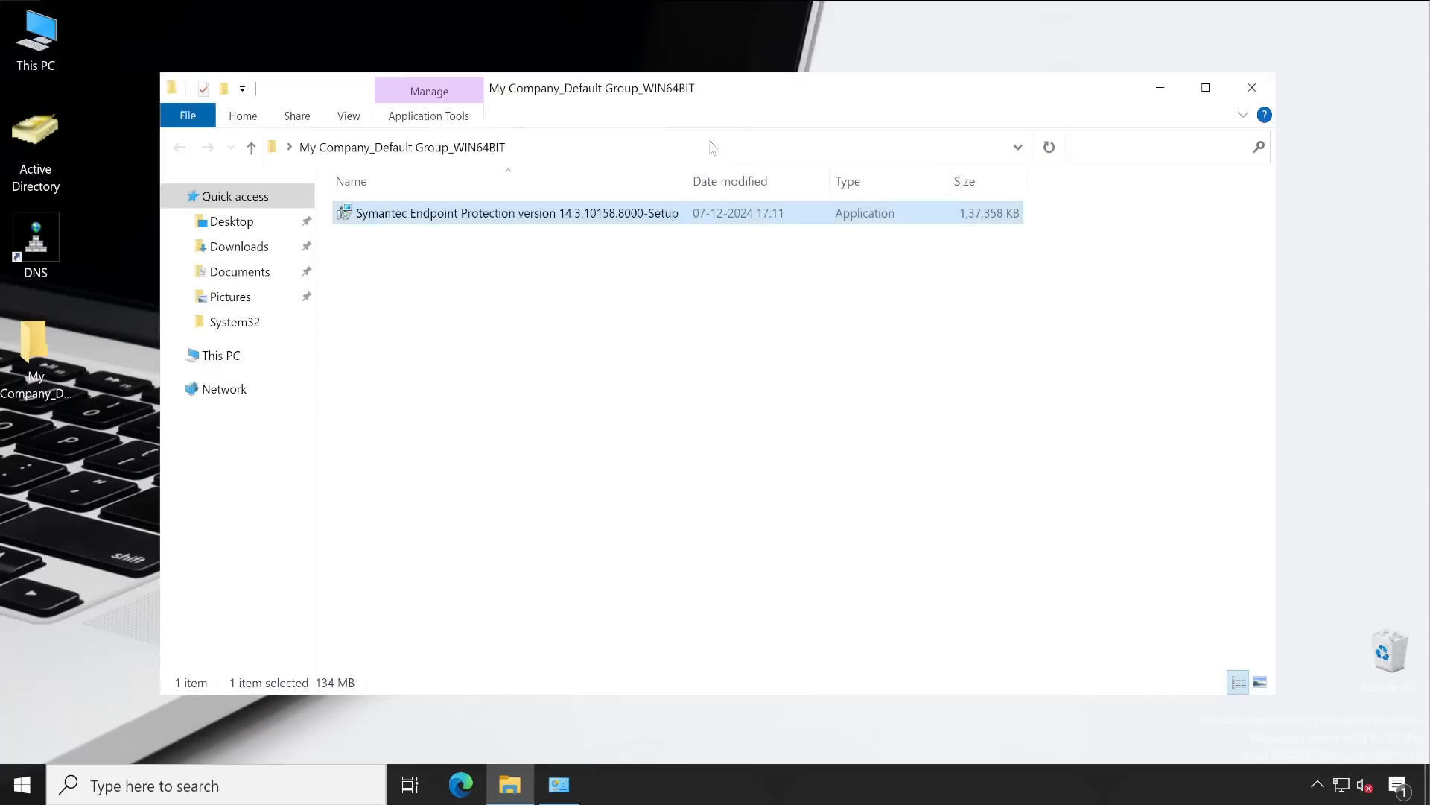
{"action": "left_click", "coordinate": [619, 147]}
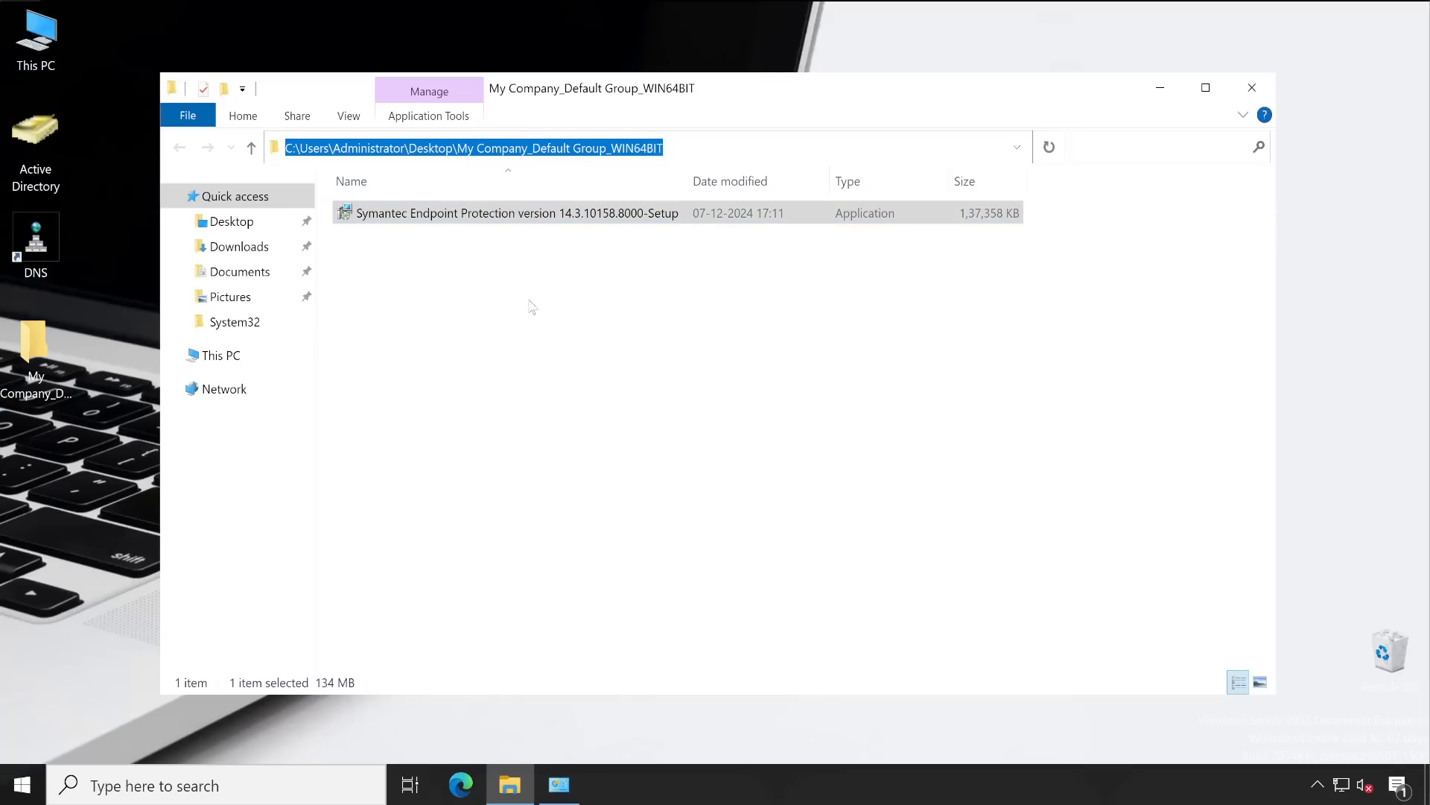
{"action": "left_click", "coordinate": [675, 282]}
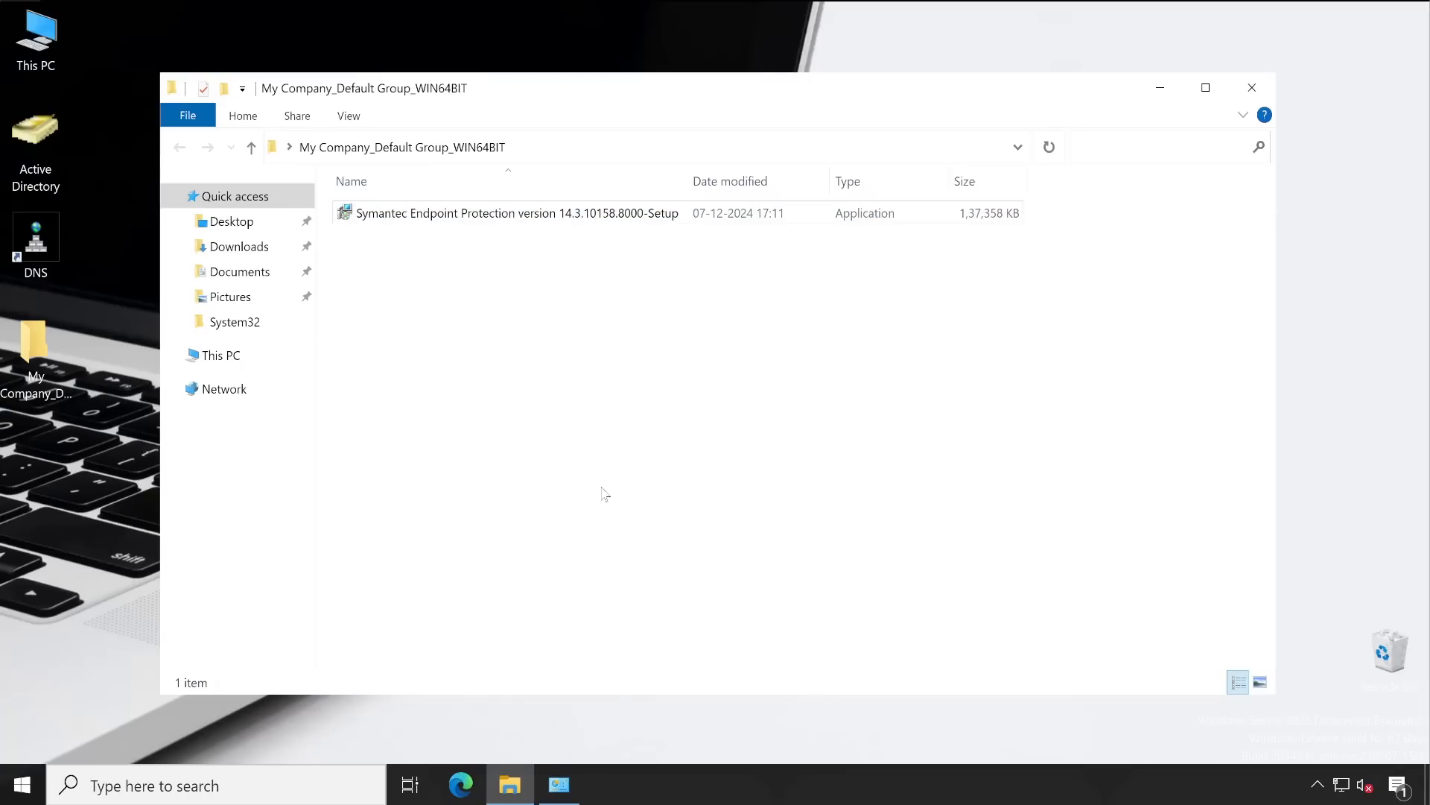
Rename the setup file to Symantec-SEPSetup, removing the long version text
{"action": "left_click", "coordinate": [473, 218]}
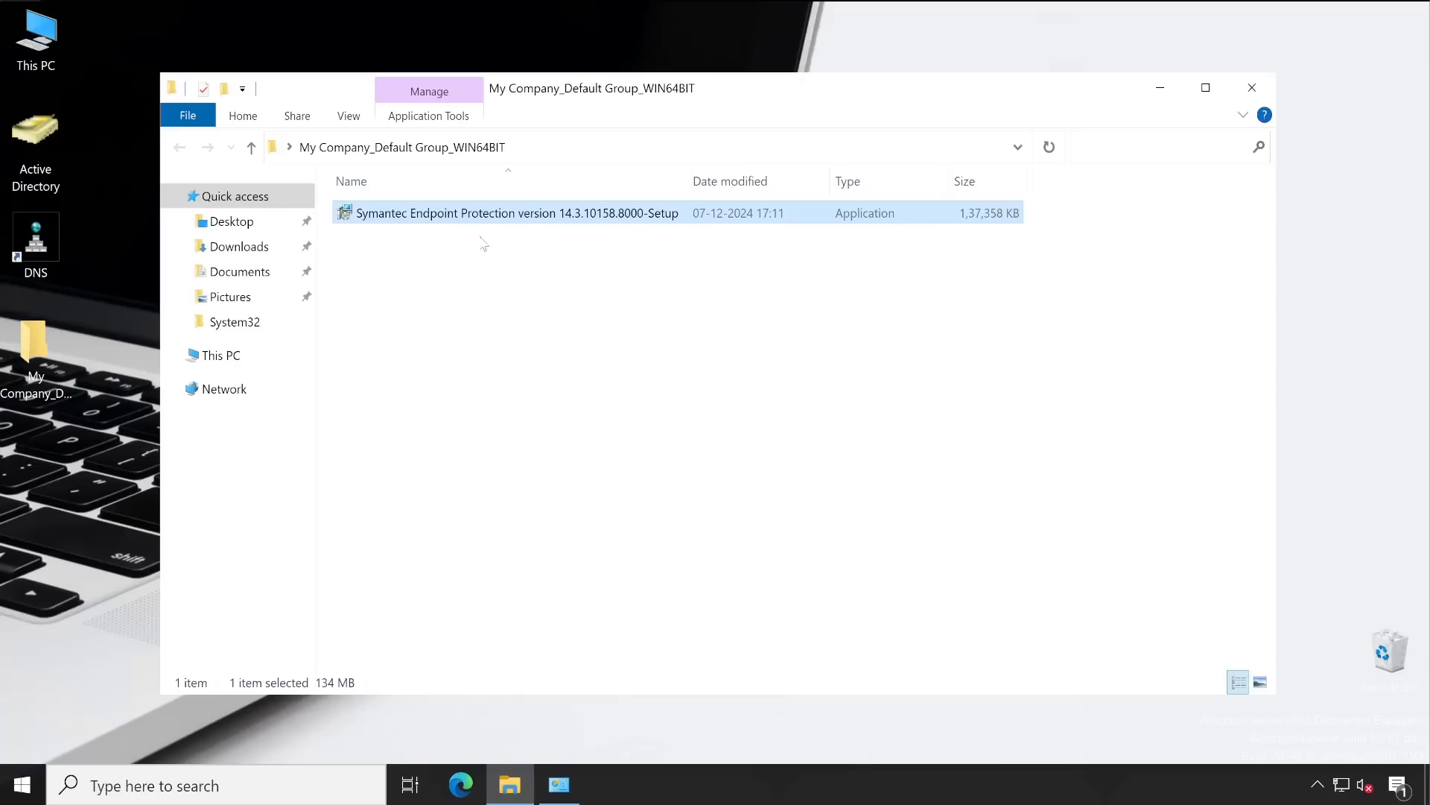
{"action": "left_click", "coordinate": [513, 221]}
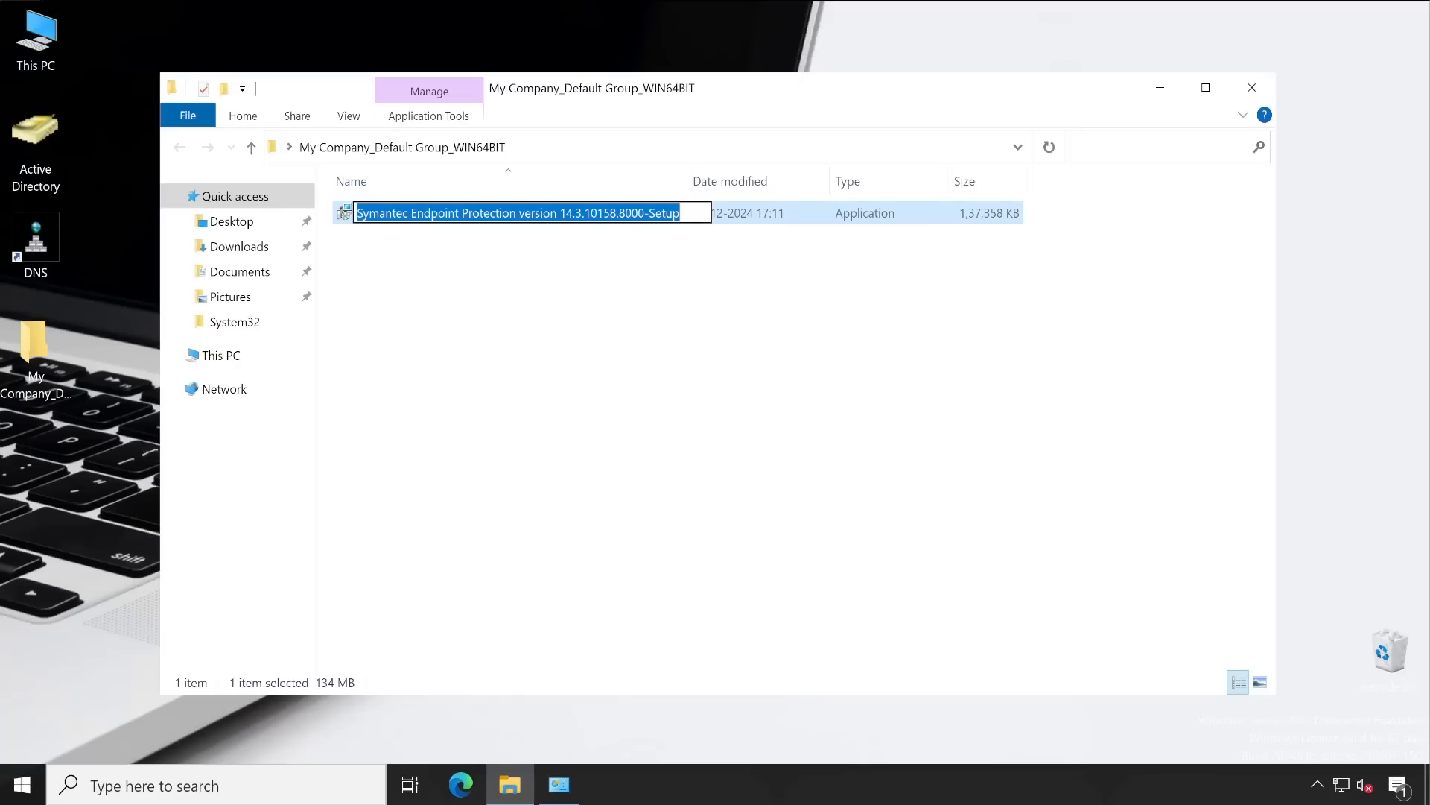
{"action": "key", "text": "Home"}
{"action": "key", "text": "ctrl+shift+Right"}
{"action": "key", "text": "ctrl+shift+Right"}
{"action": "key", "text": "ctrl+shift+Right"}
{"action": "key", "text": "ctrl+shift+Right"}
{"action": "key", "text": "ctrl+shift+Right"}
{"action": "key", "text": "ctrl+shift+Right"}
{"action": "key", "text": "ctrl+shift+Right"}
{"action": "key", "text": "ctrl+shift+Right"}
{"action": "key", "text": "ctrl+shift+Right"}
{"action": "key", "text": "ctrl+shift+Left"}
{"action": "key", "text": "Home"}
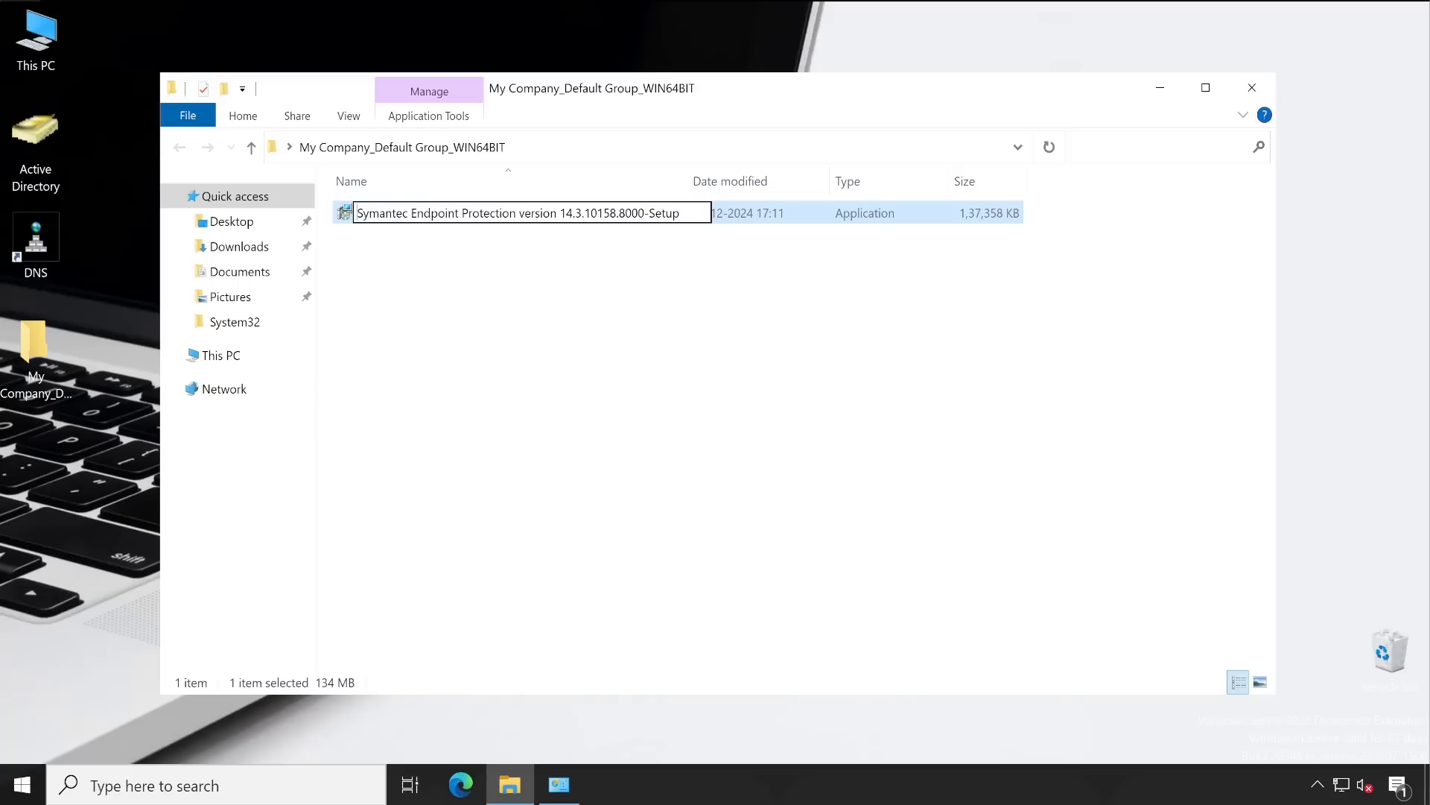
{"action": "key", "text": "ctrl+Right"}
{"action": "key", "text": "BackSpace"}
{"action": "type", "text": "-SEP"}
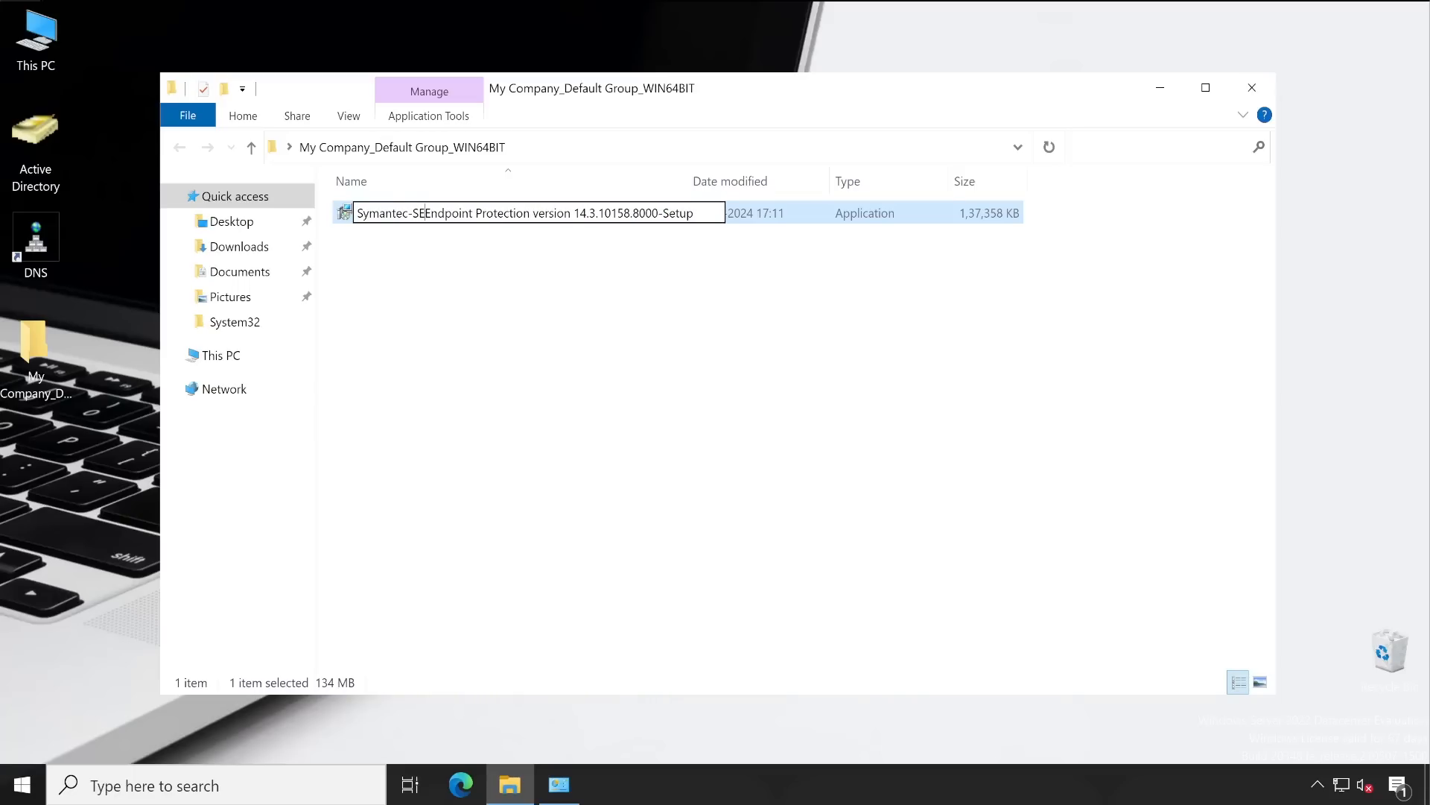
{"action": "key", "text": "ctrl+shift+Right"}
{"action": "key", "text": "ctrl+shift+Right"}
{"action": "key", "text": "ctrl+shift+Right"}
{"action": "key", "text": "ctrl+shift+Right"}
{"action": "key", "text": "ctrl+shift+Right"}
{"action": "key", "text": "ctrl+shift+Right"}
{"action": "key", "text": "ctrl+shift+Right"}
{"action": "key", "text": "ctrl+shift+Right"}
{"action": "key", "text": "ctrl+shift+Right"}
{"action": "key", "text": "ctrl+shift+Right"}
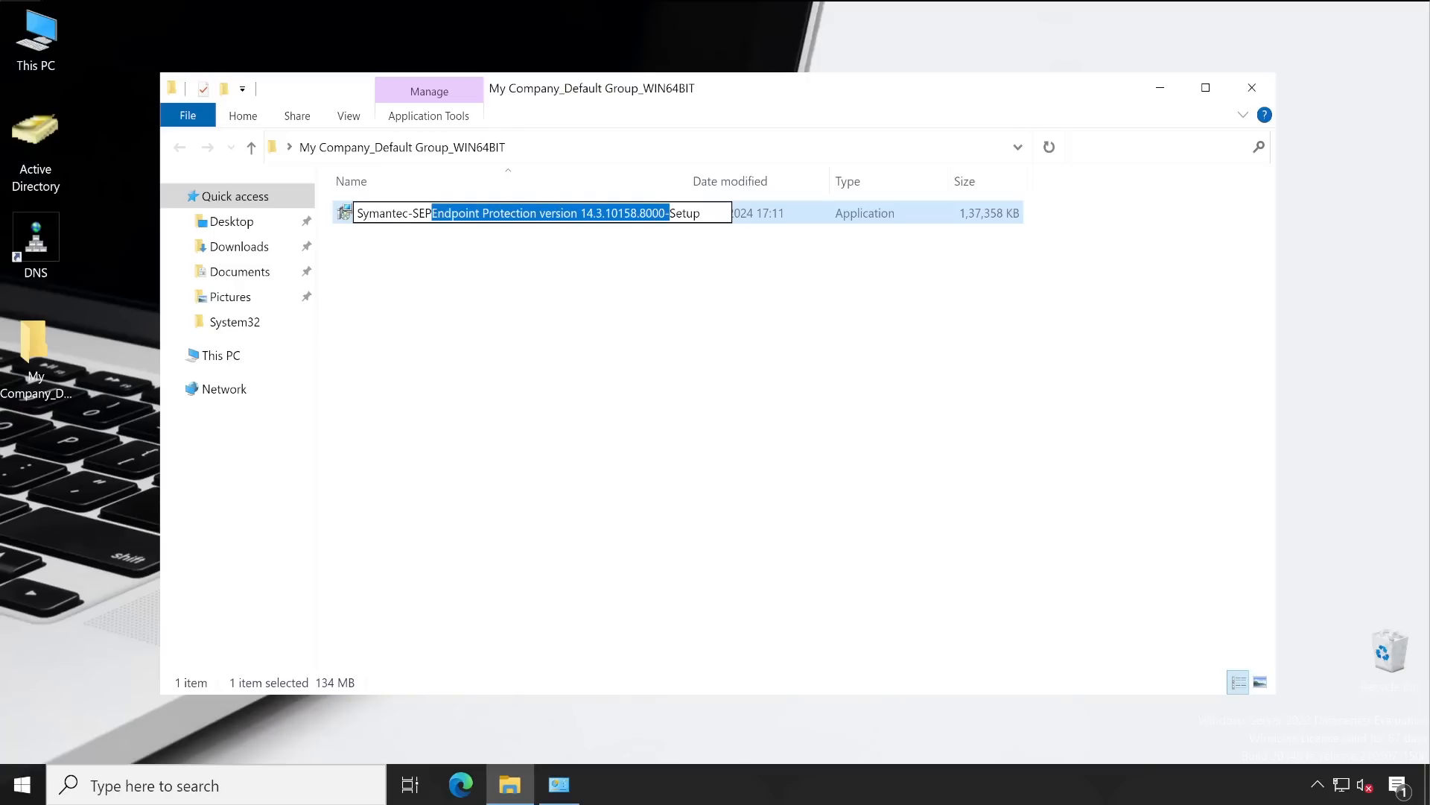
{"action": "key", "text": "Delete"}
{"action": "key", "text": "Return"}
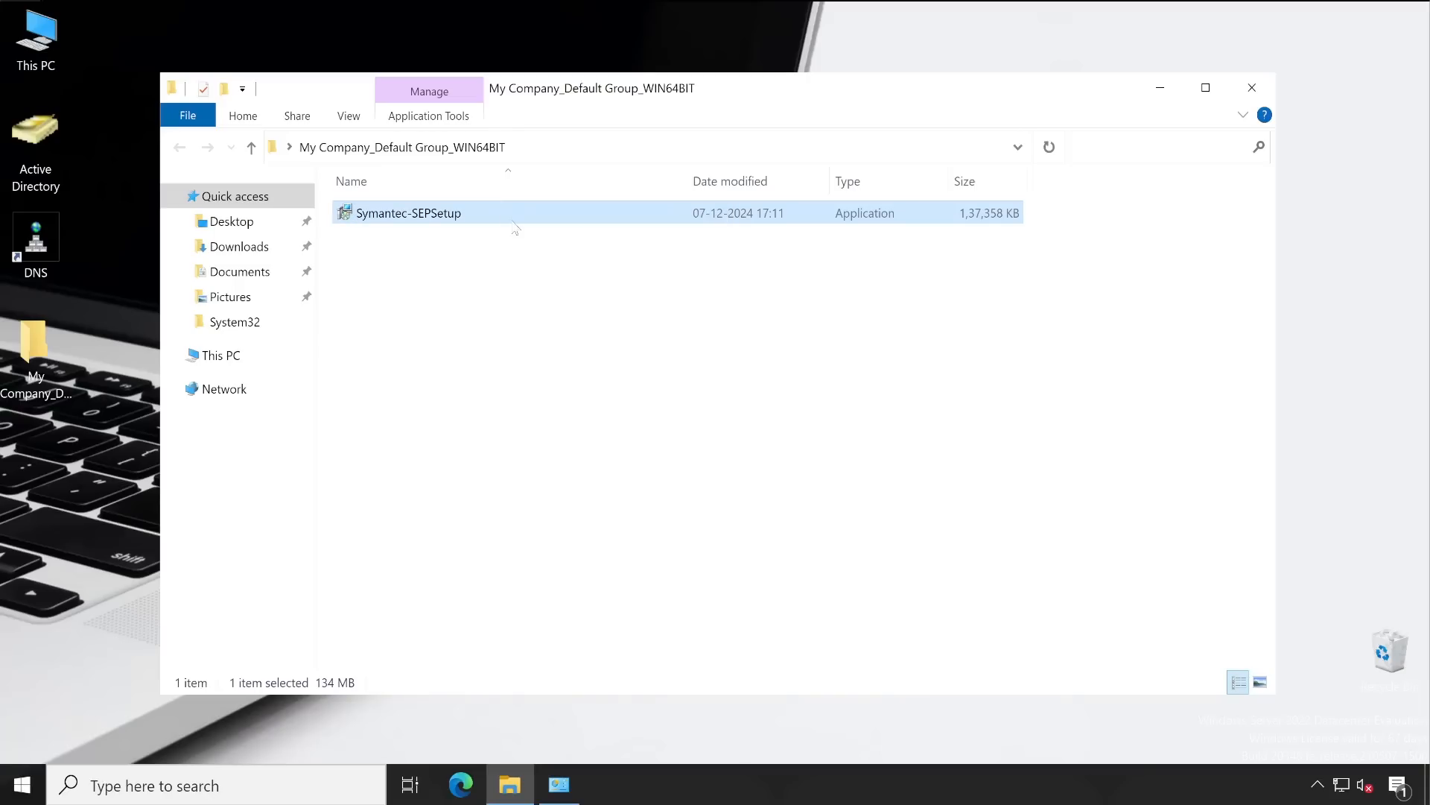
Change the file name to Symantec-AV-Setup and select the folder's full path
{"action": "key", "text": "F2"}
{"action": "key", "text": "Home"}
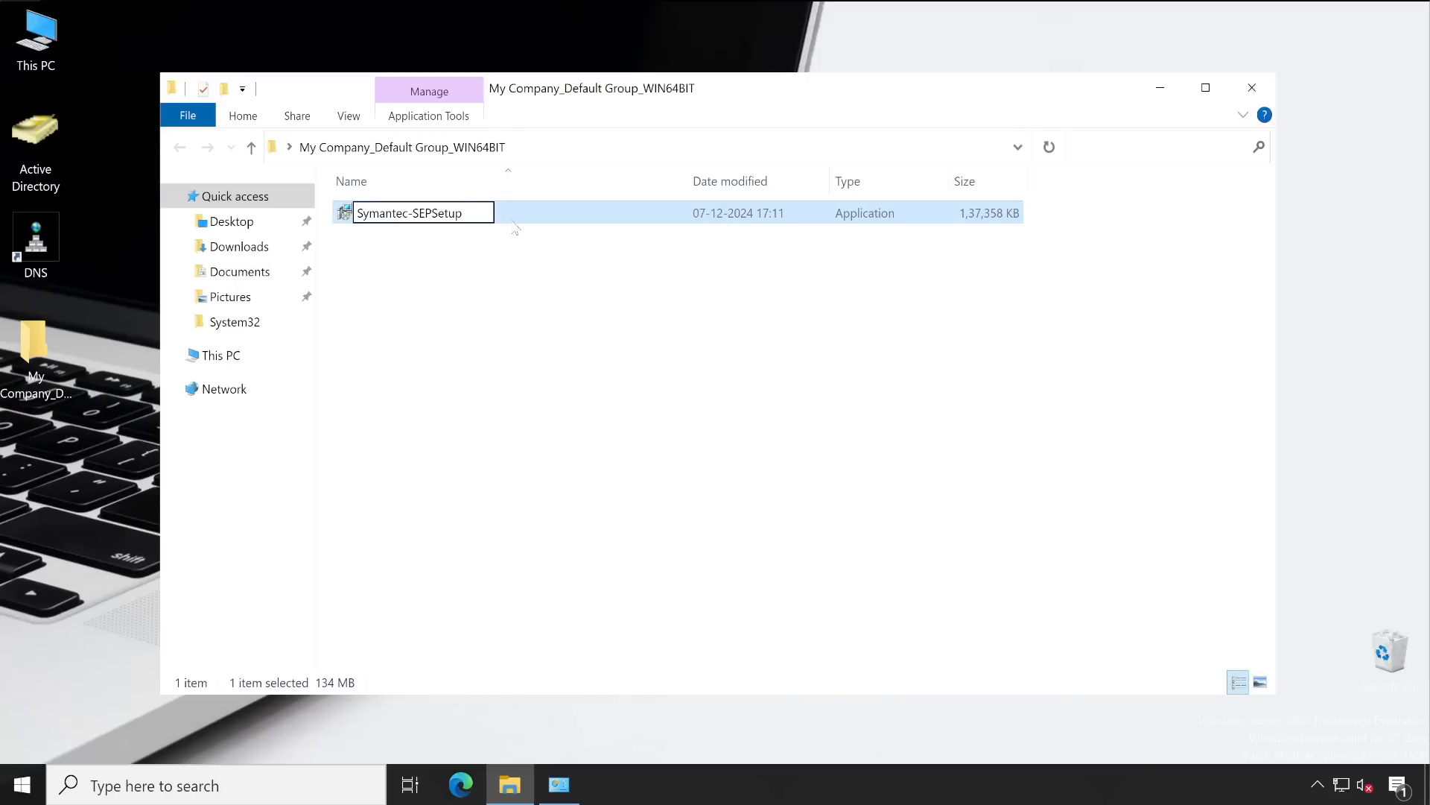
{"action": "type", "text": "AV-"}
{"action": "key", "text": "Return"}
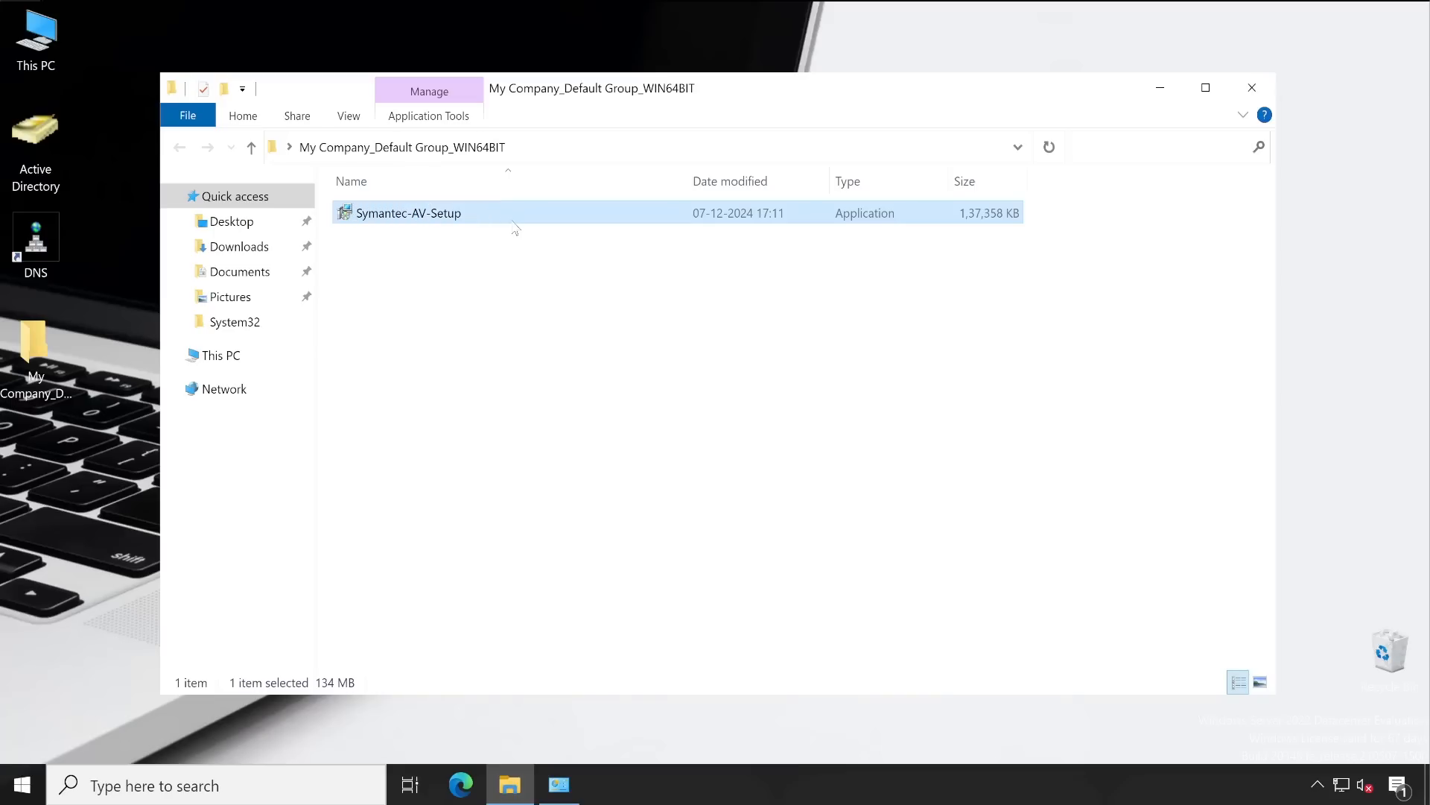
{"action": "left_click", "coordinate": [548, 148]}
{"action": "key", "text": "ctrl+c"}
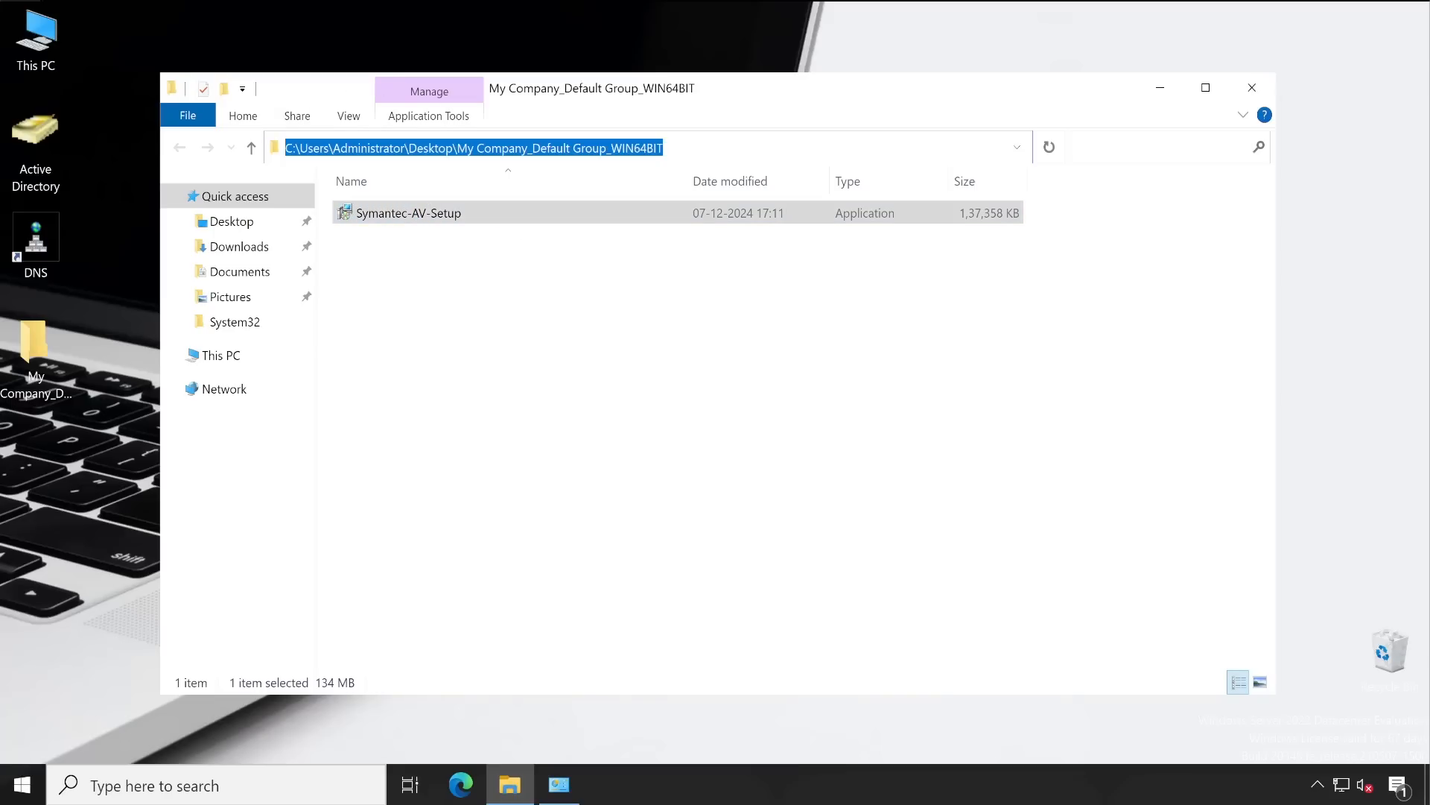
Open an administrator Command Prompt and cd into the pasted WIN64BIT folder path
{"action": "key", "text": "super"}
{"action": "type", "text": "cmd"}
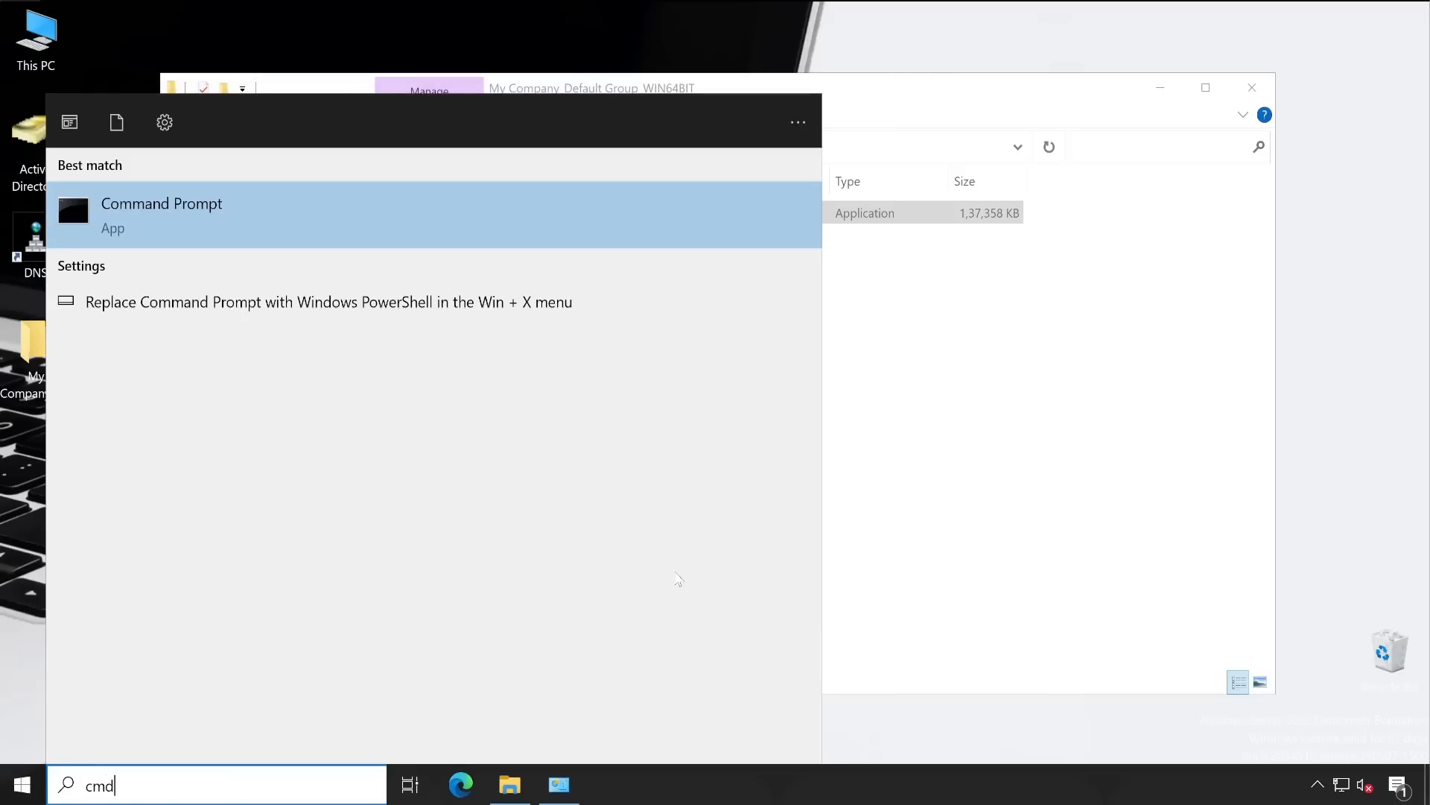
{"action": "right_click", "coordinate": [270, 218]}
{"action": "left_click", "coordinate": [378, 237]}
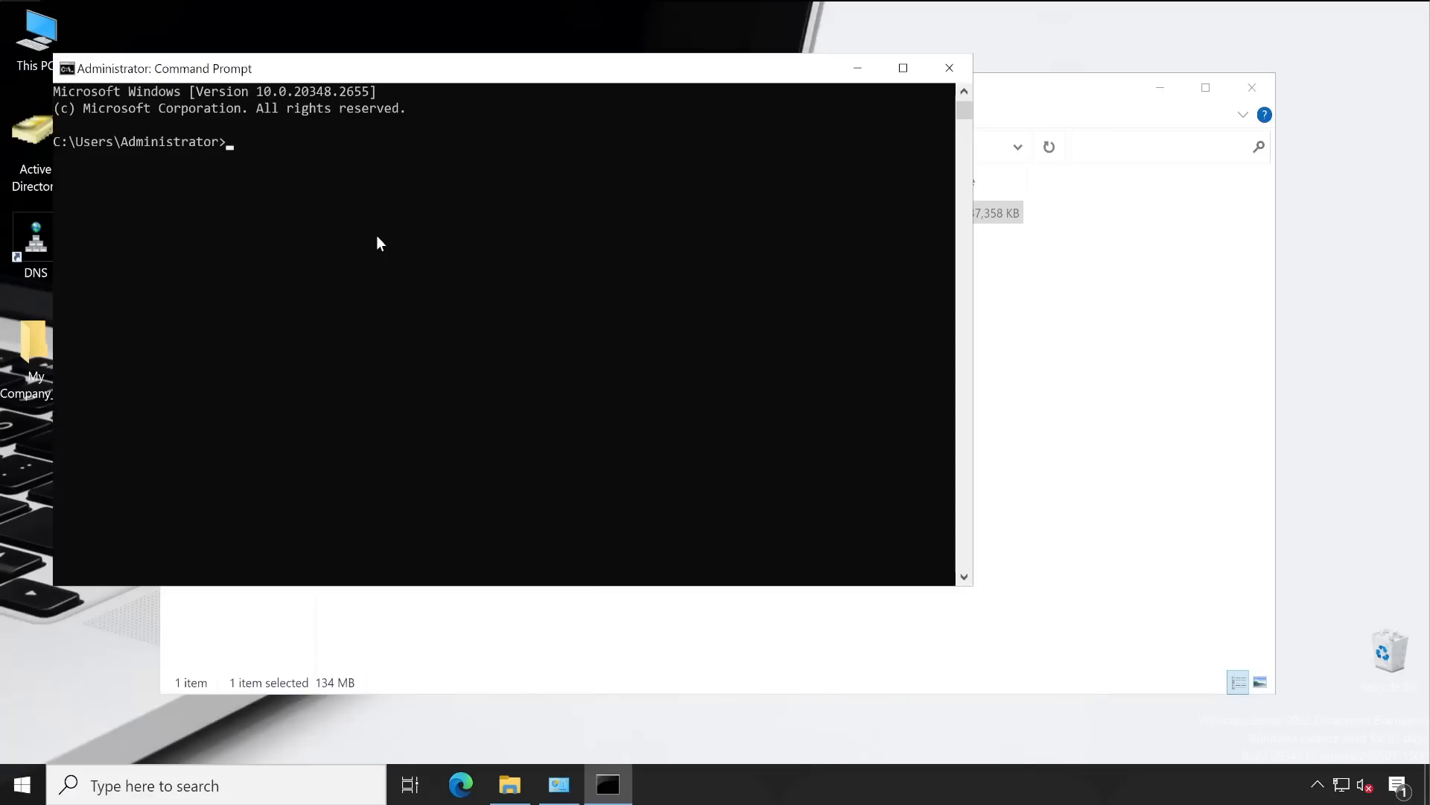
{"action": "left_click_drag", "start_coordinate": [320, 81], "coordinate": [706, 381]}
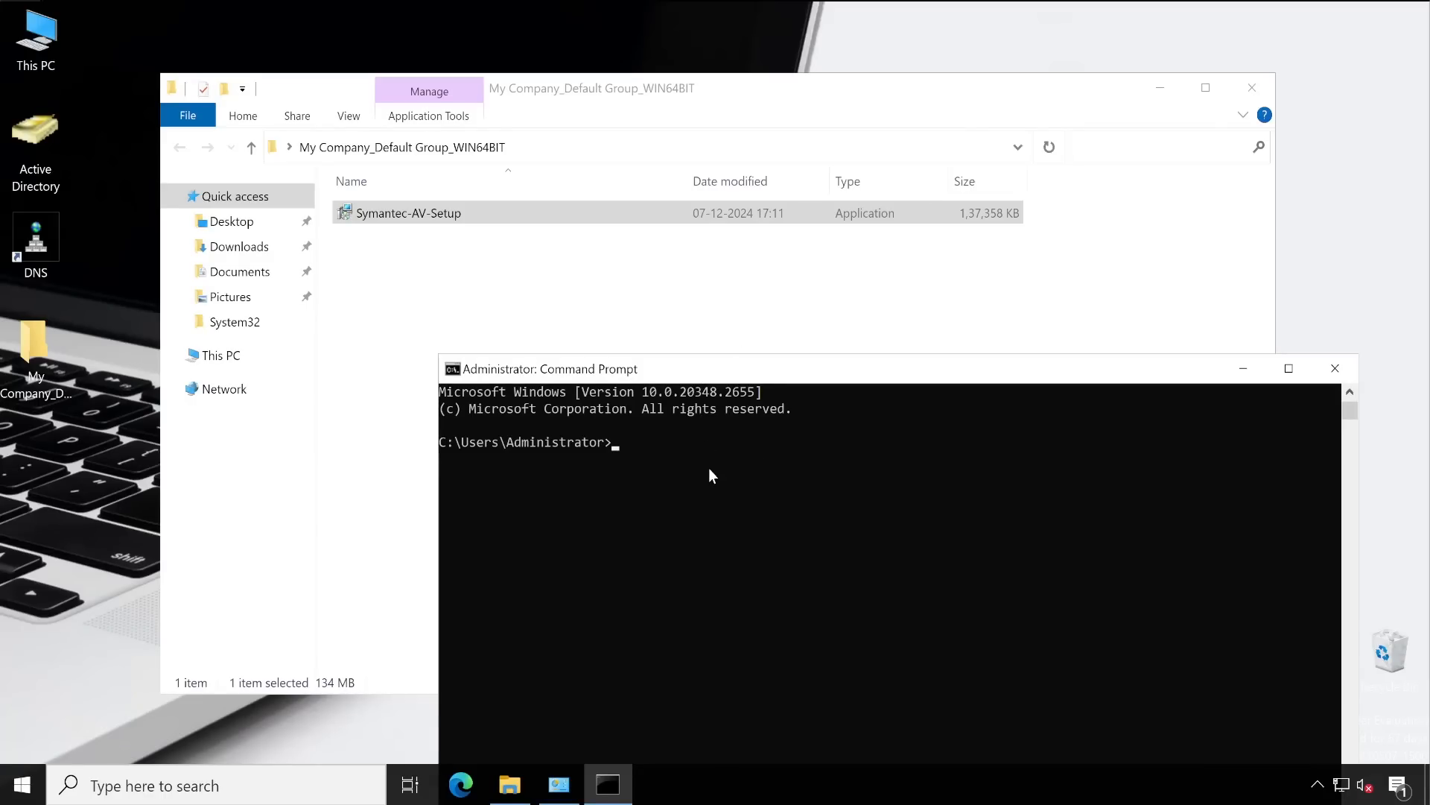
{"action": "type", "text": "cd"}
{"action": "key", "text": "ctrl+v"}
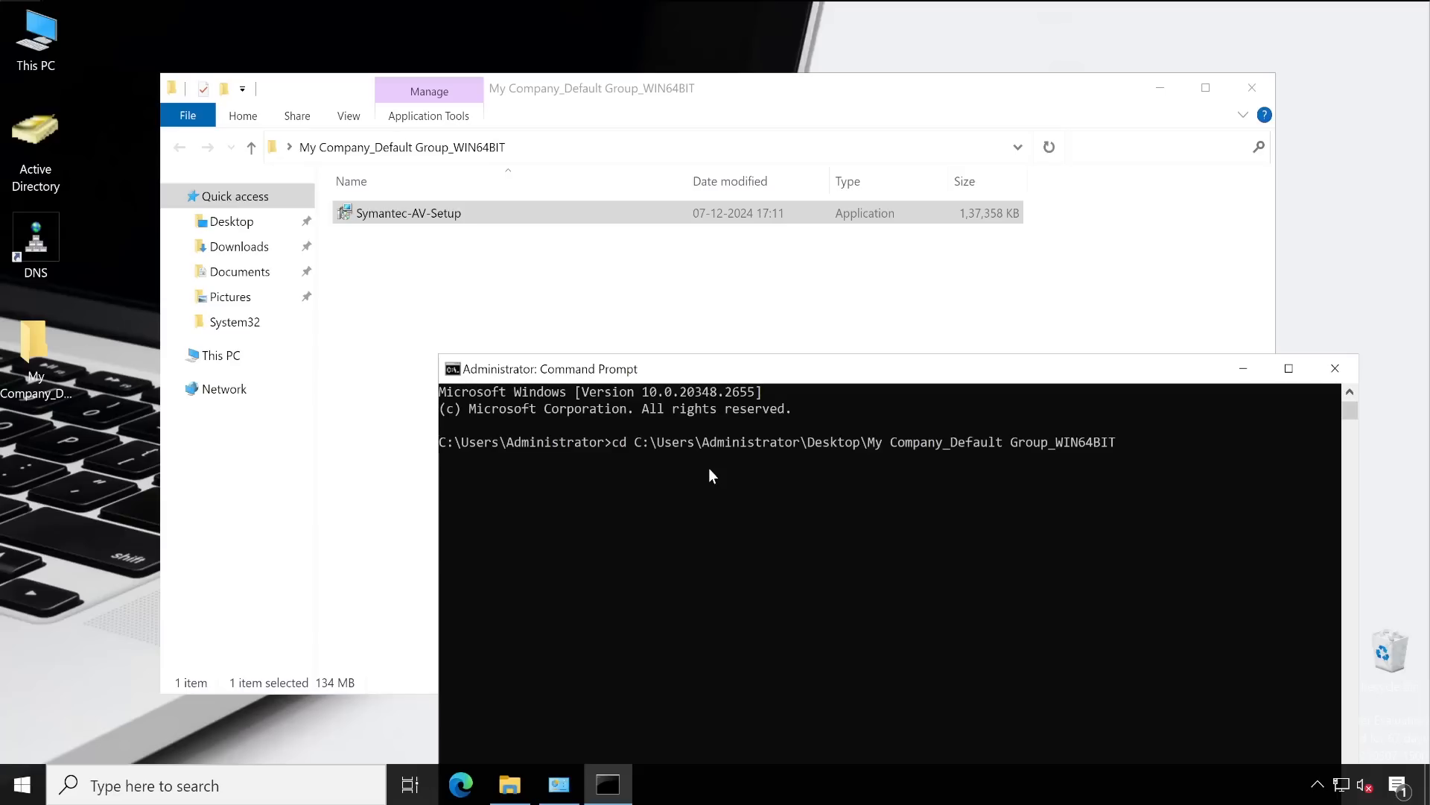
{"action": "key", "text": "Return"}
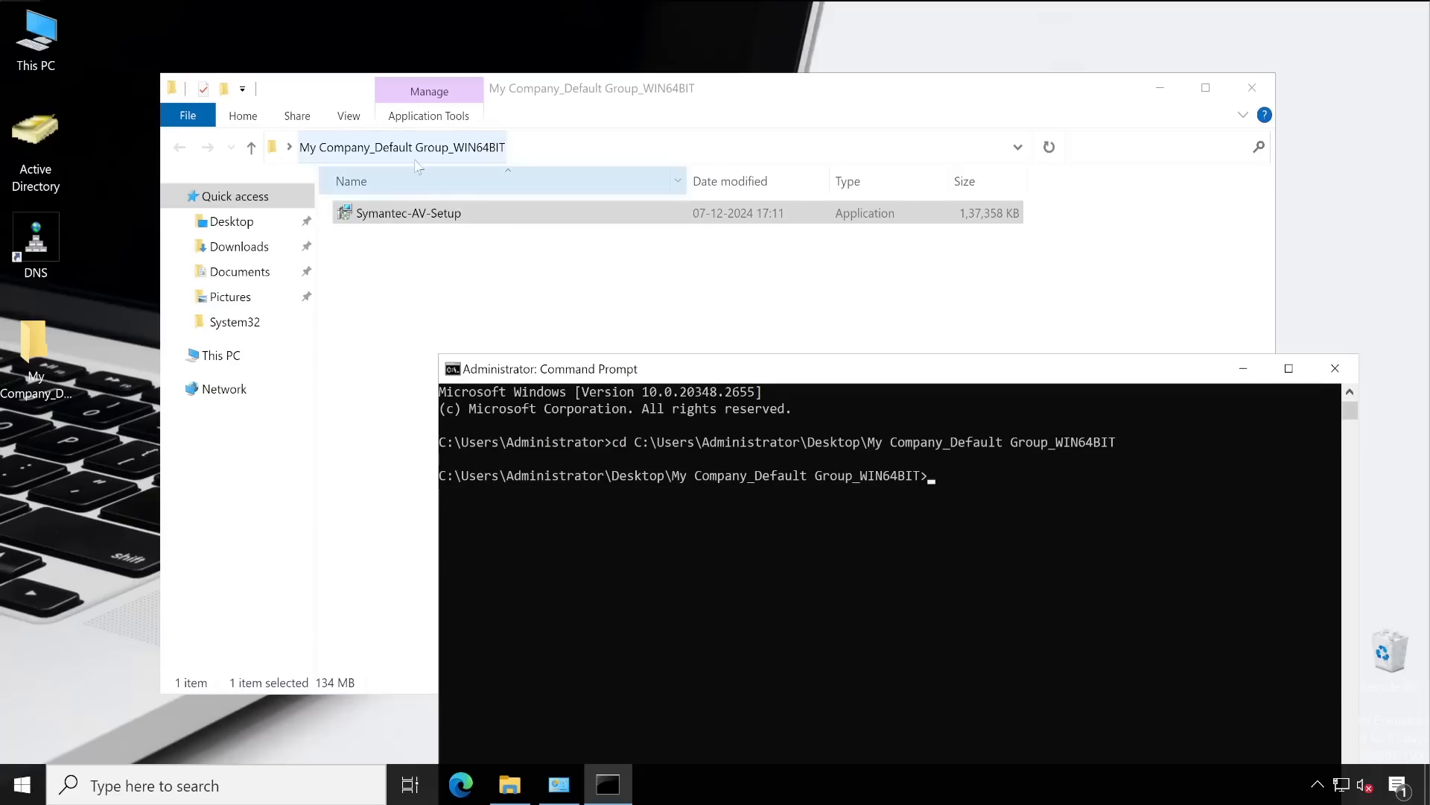
Run Symantec-AV-Setup.exe to start the Symantec Endpoint Protection installer
{"action": "type", "text": "Symantec-AV-Setup.exe"}
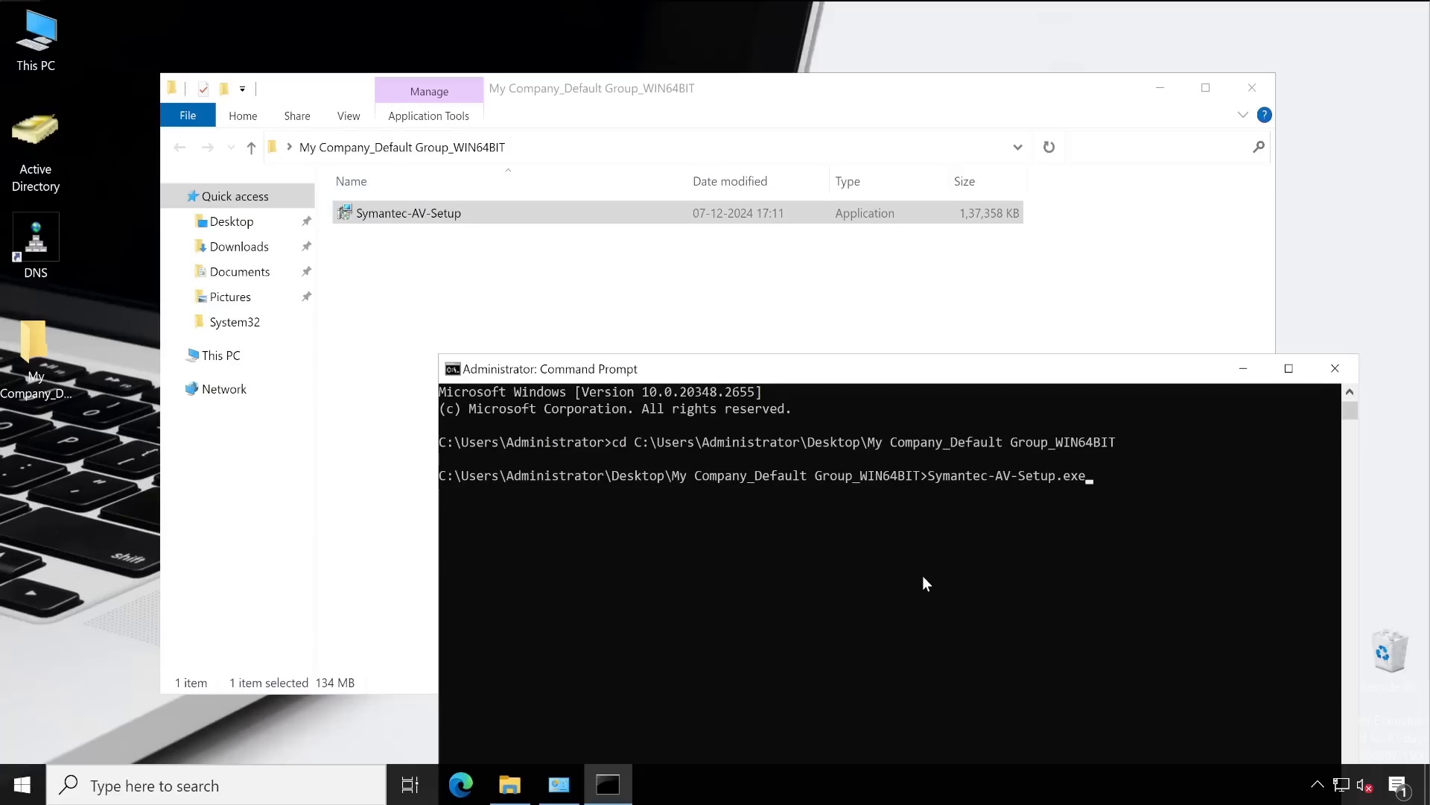
{"action": "type", "text": " /"}
{"action": "key", "text": "BackSpace"}
{"action": "key", "text": "Return"}
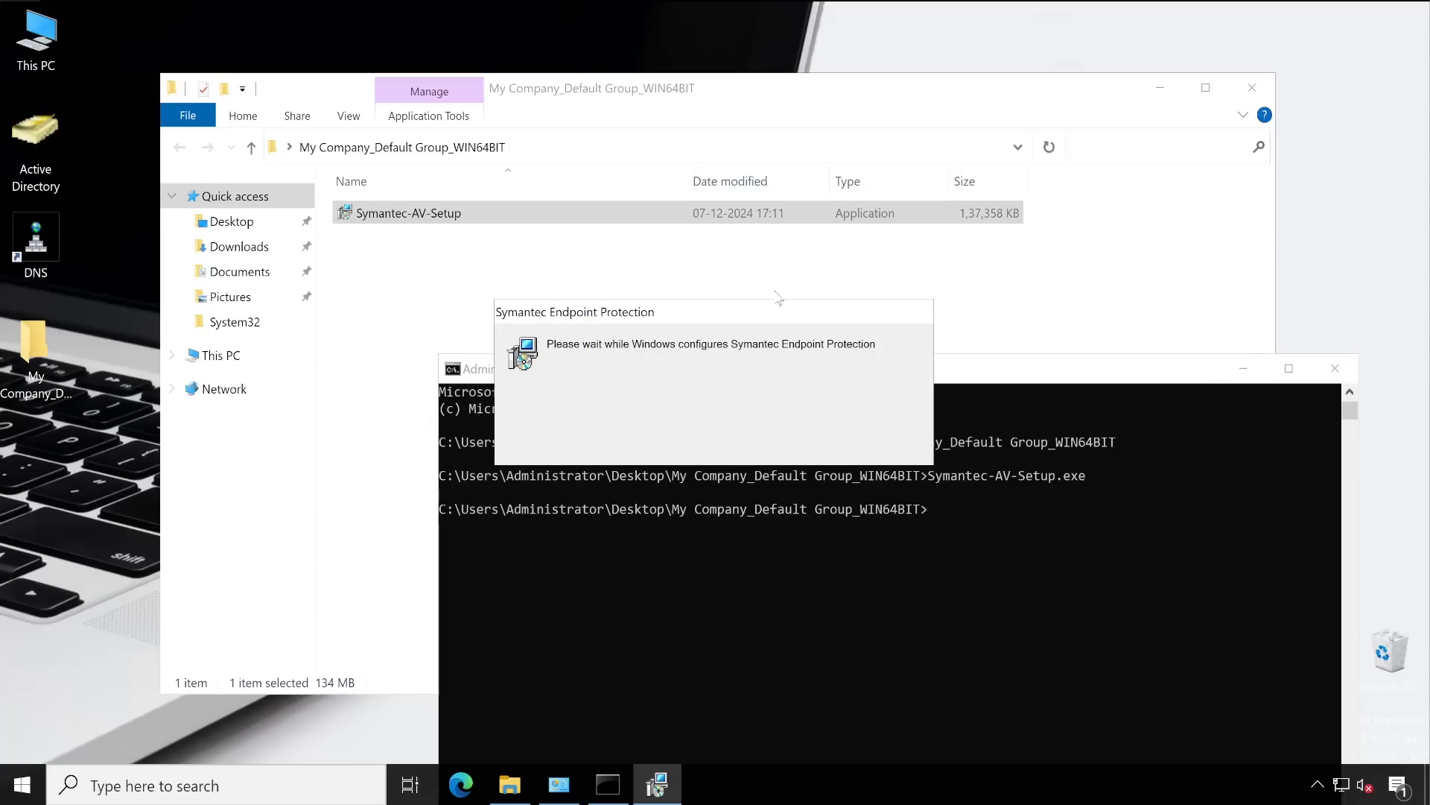
Close the file browser and arrange the installer progress and Command Prompt windows
{"action": "left_click", "coordinate": [381, 220]}
{"action": "left_click", "coordinate": [401, 220]}
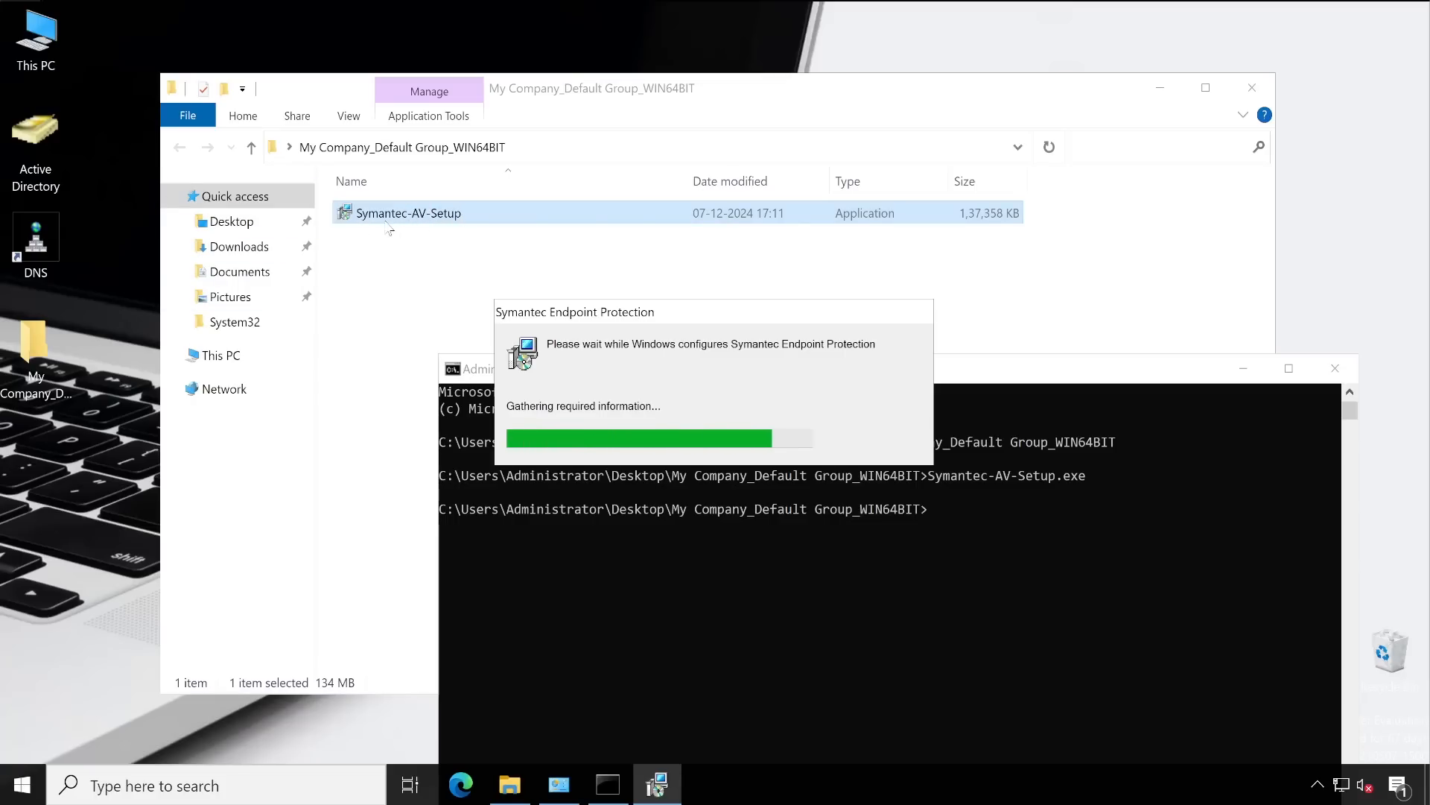
{"action": "left_click", "coordinate": [1252, 88]}
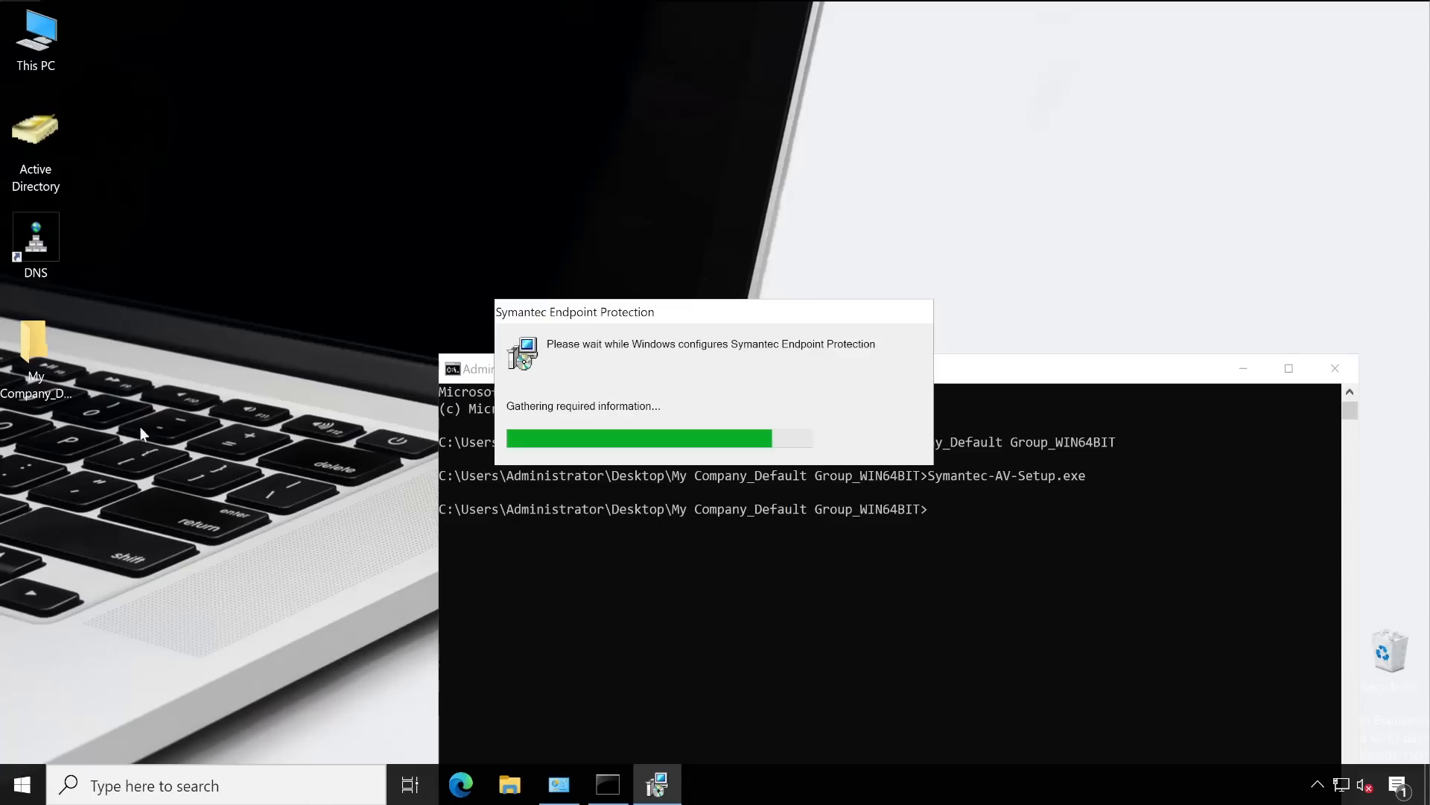
{"action": "left_click_drag", "start_coordinate": [819, 316], "coordinate": [341, 467]}
{"action": "left_click_drag", "start_coordinate": [812, 383], "coordinate": [807, 88]}
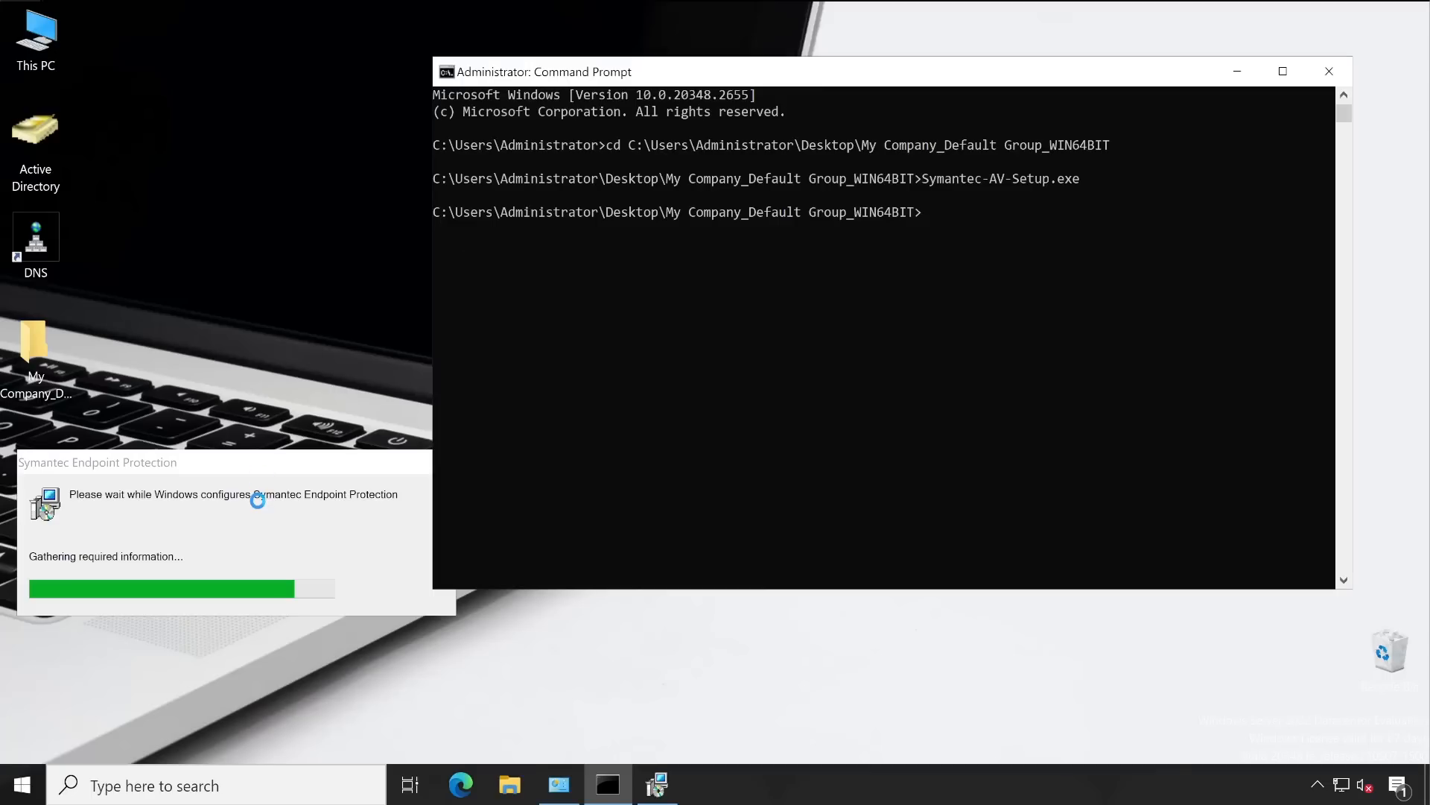
{"action": "left_click_drag", "start_coordinate": [289, 471], "coordinate": [899, 353]}
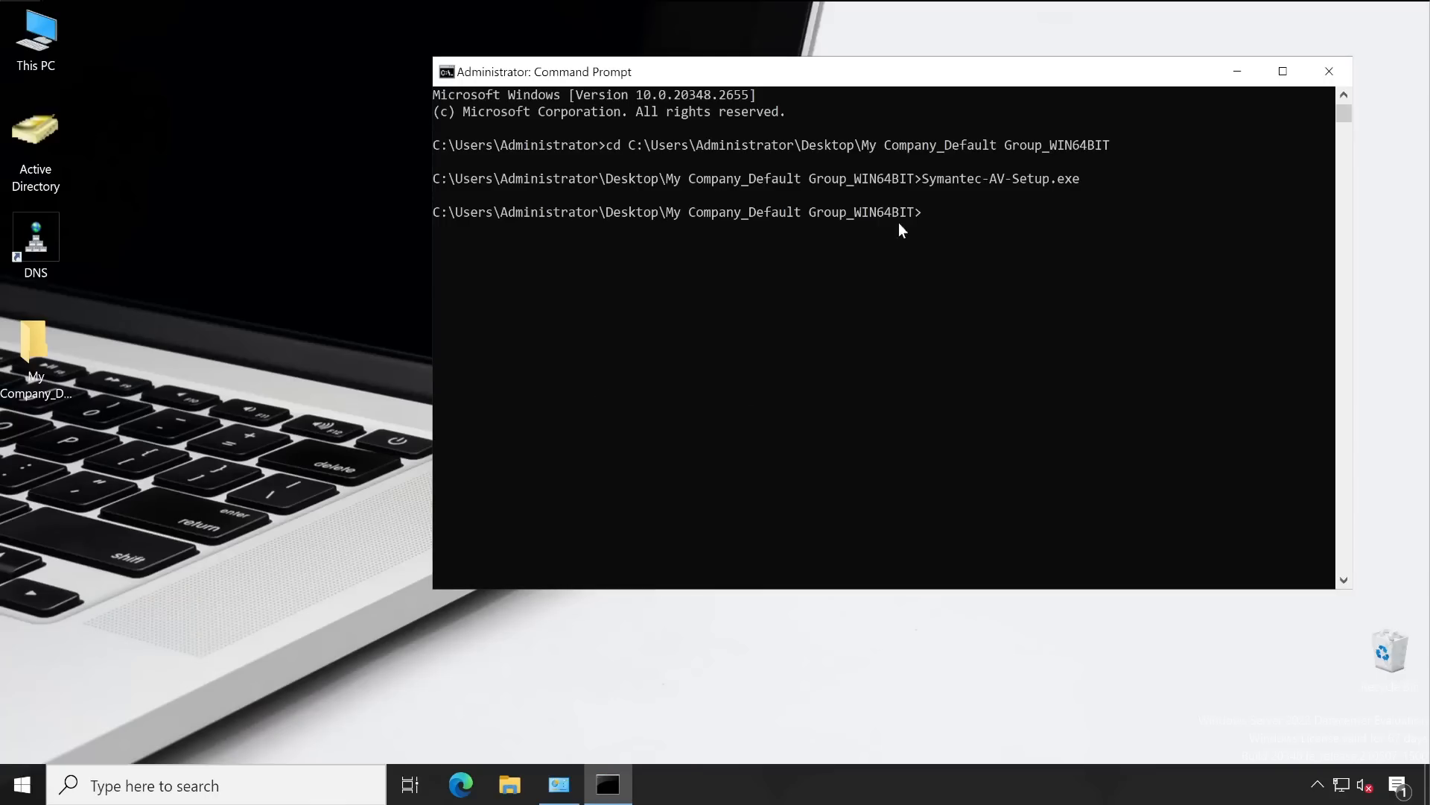
Check the system tray for the Symantec client icon, then close Command Prompt
{"action": "left_click", "coordinate": [1314, 794]}
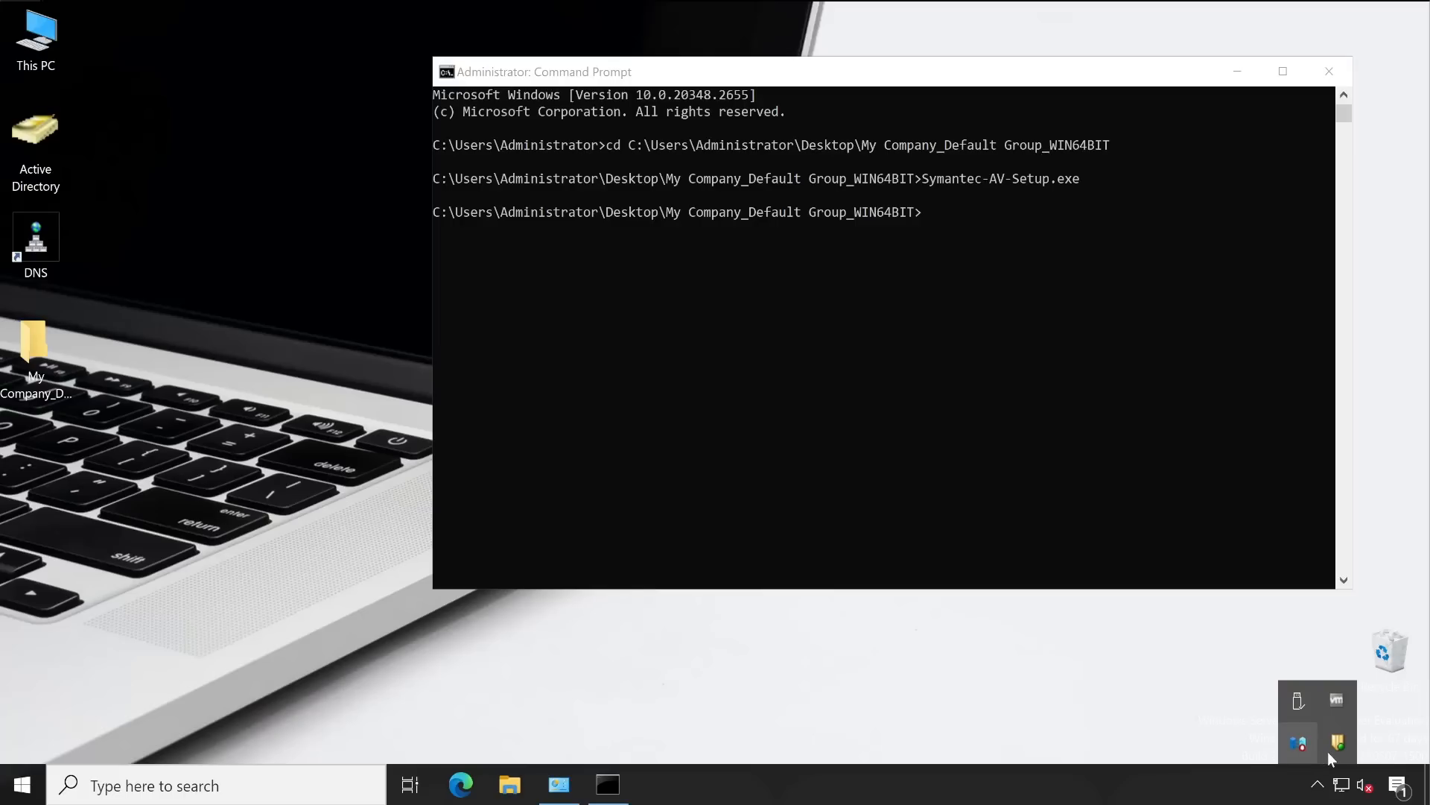
{"action": "left_click", "coordinate": [886, 291]}
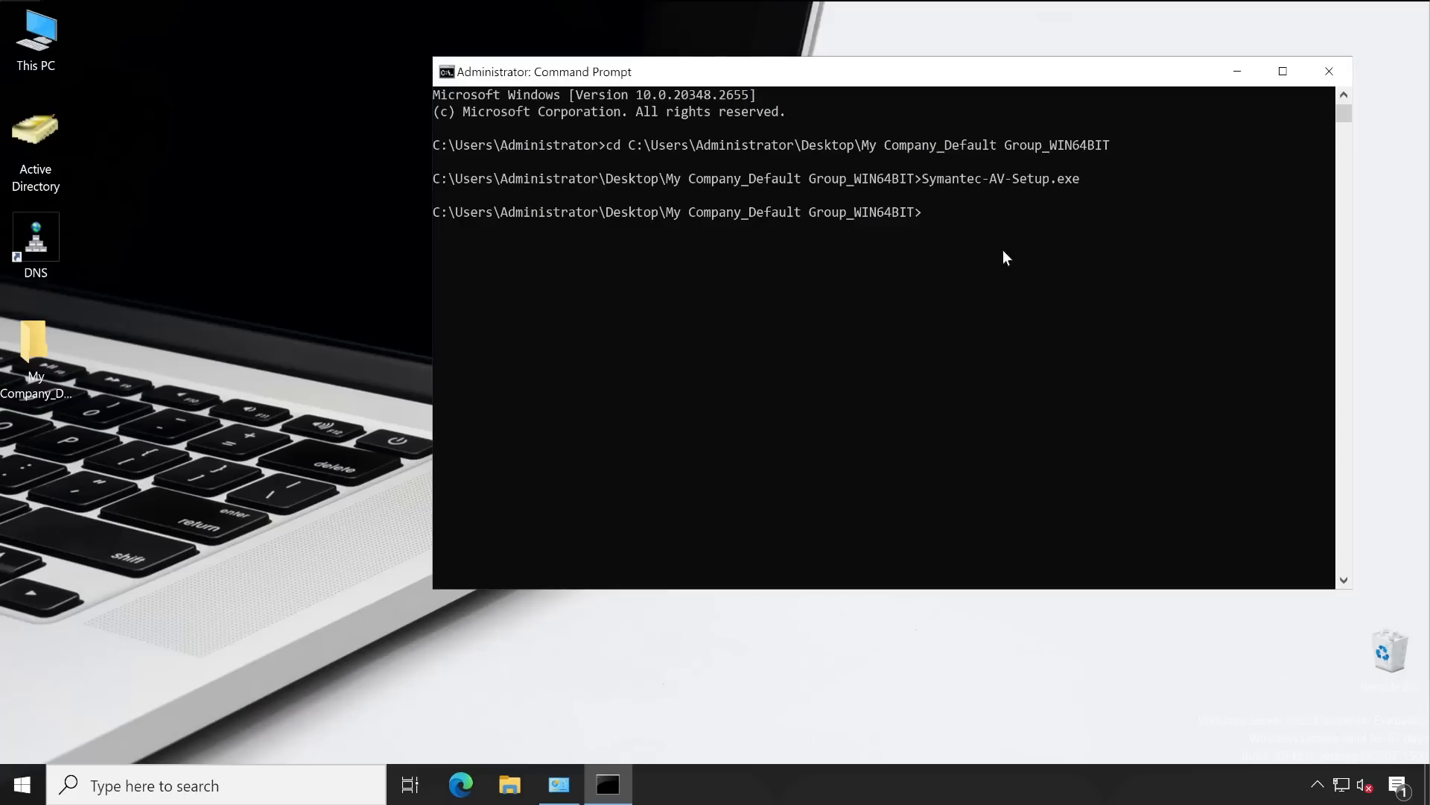
{"action": "left_click", "coordinate": [1329, 72]}
{"action": "left_click", "coordinate": [325, 468]}
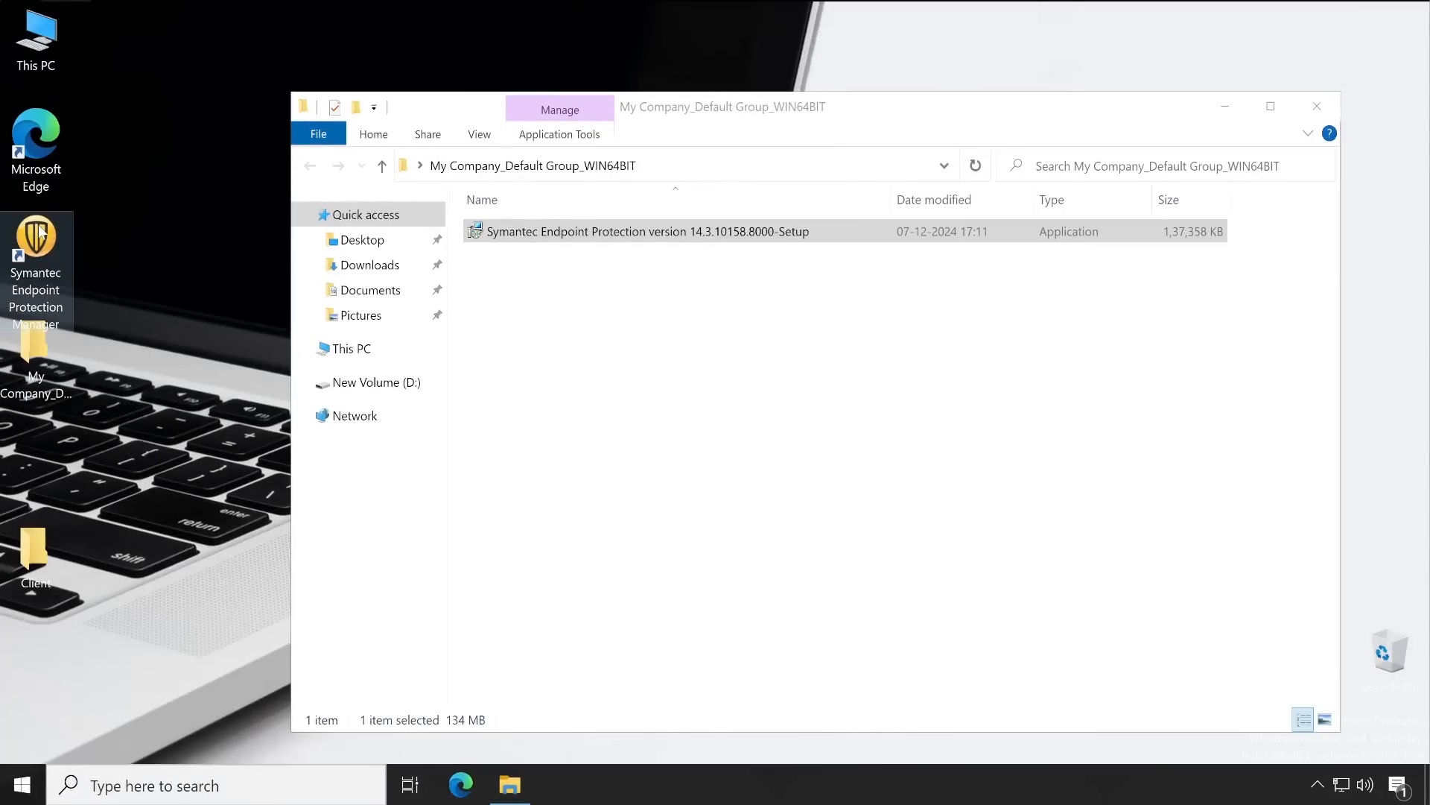
Log on to the SEPM console as administrator, dismiss Getting Started, and open Clients
{"action": "left_click", "coordinate": [58, 248]}
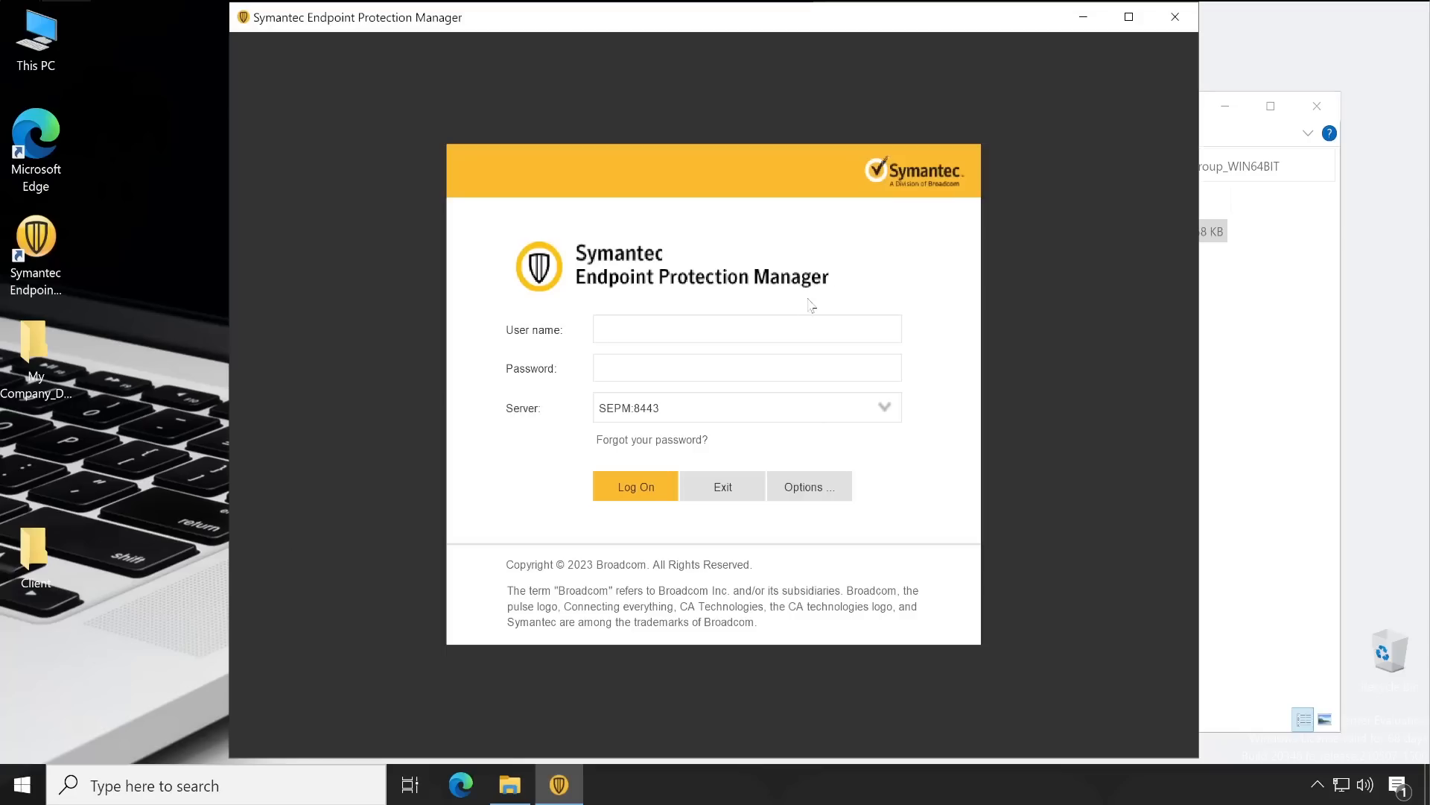
{"action": "type", "text": "Admin"}
{"action": "key", "text": "Tab"}
{"action": "key", "text": "ctrl+v"}
{"action": "key", "text": "Return"}
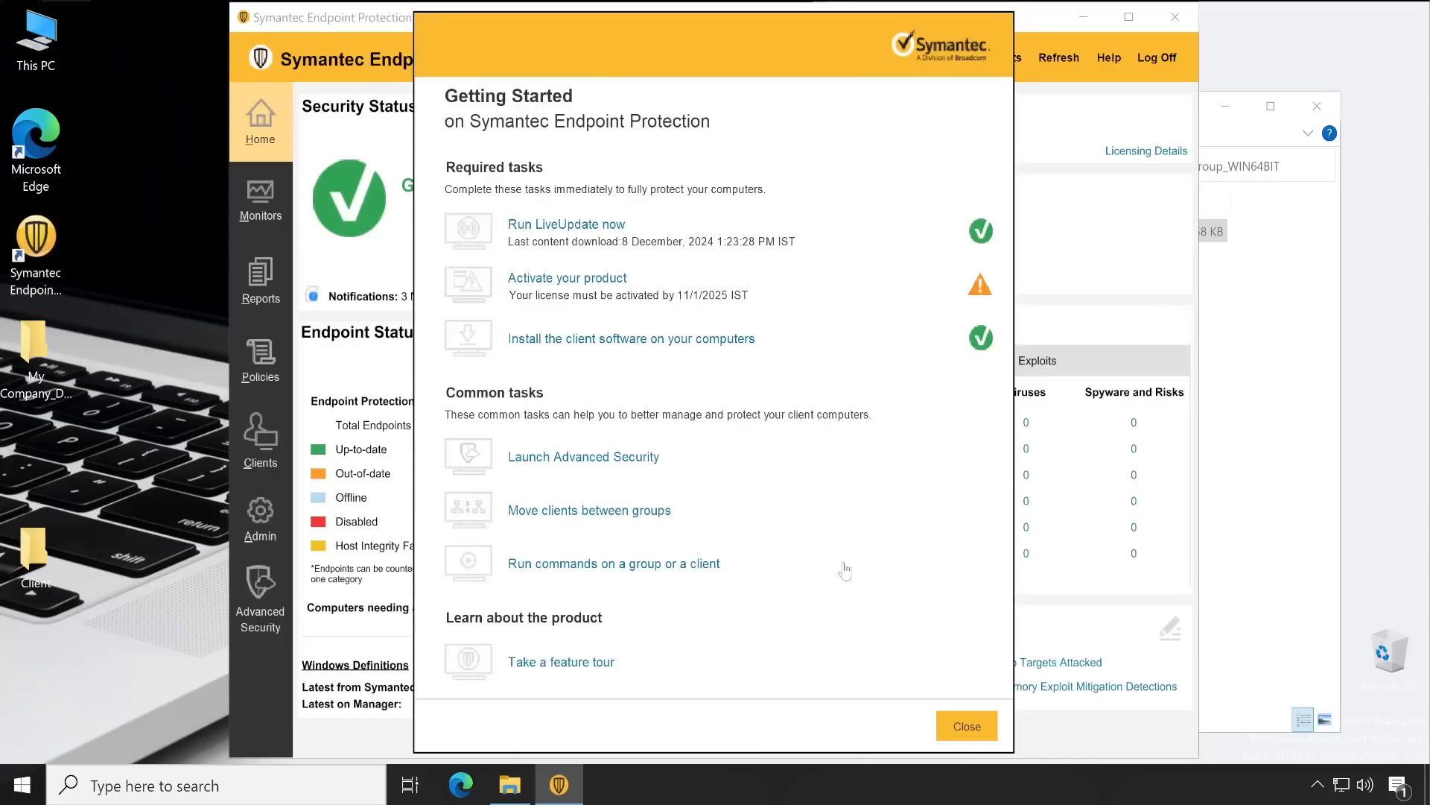
{"action": "left_click", "coordinate": [967, 724]}
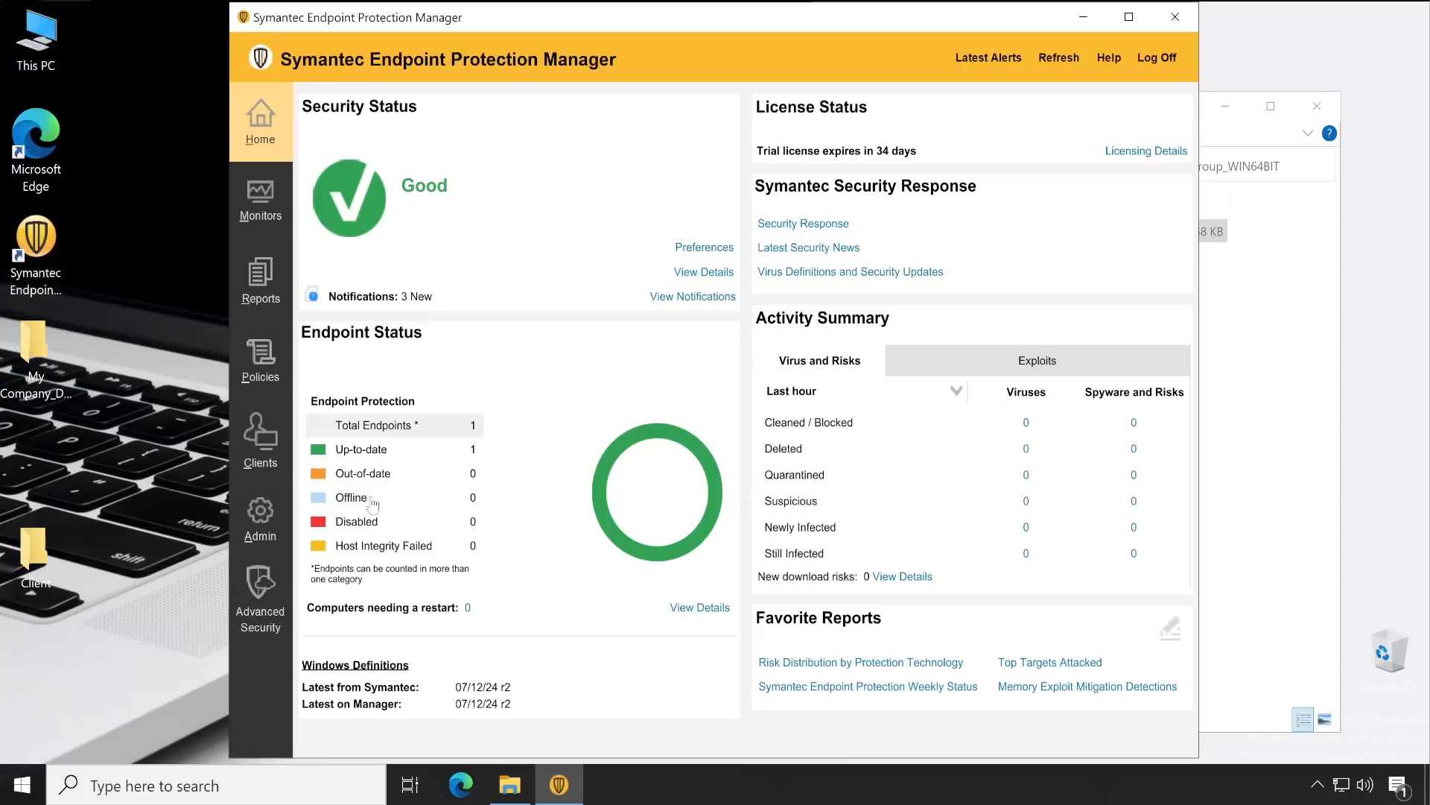
{"action": "left_click", "coordinate": [281, 436]}
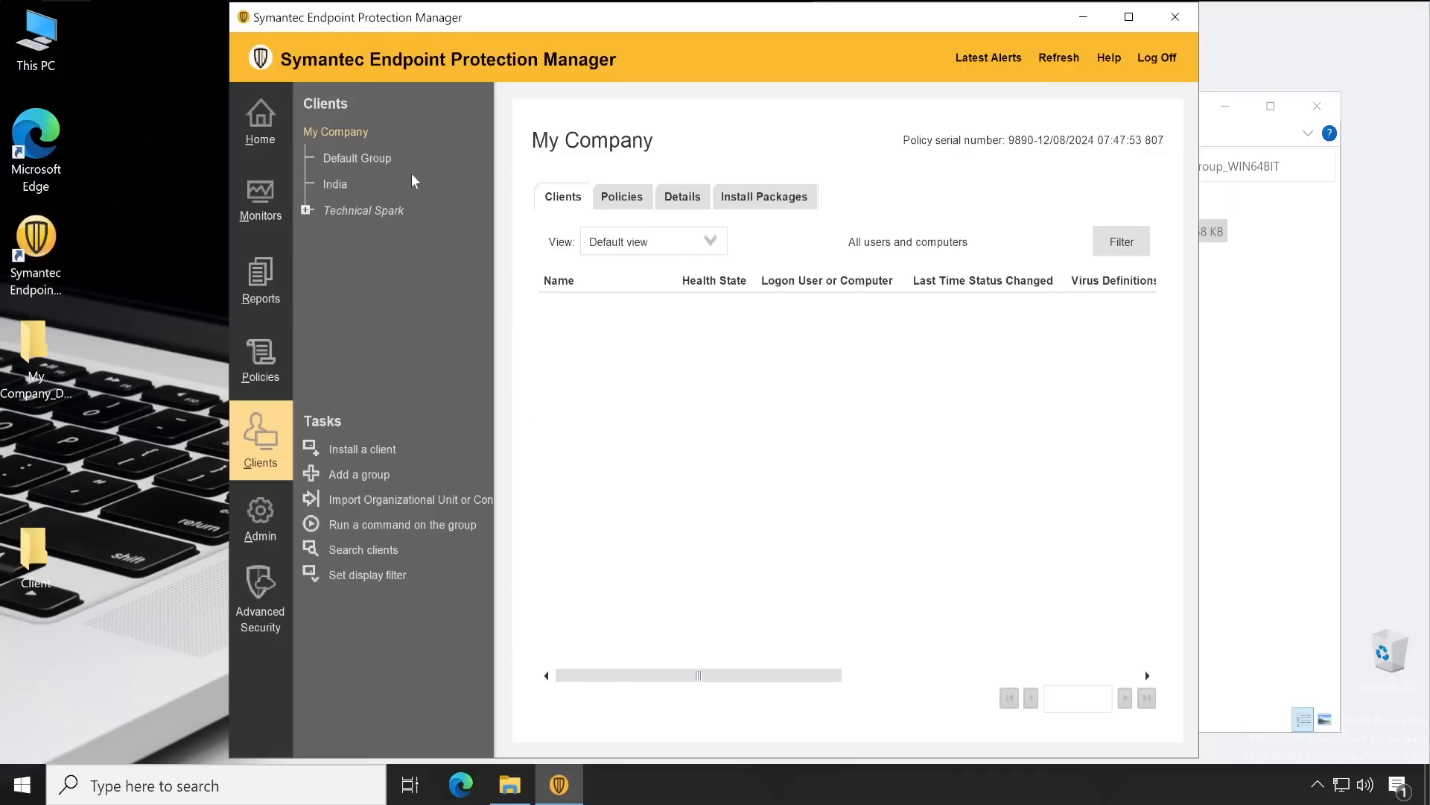
Expand Technical Spark and Servers, browsing the App, DB and DC Servers groups
{"action": "left_click", "coordinate": [306, 210]}
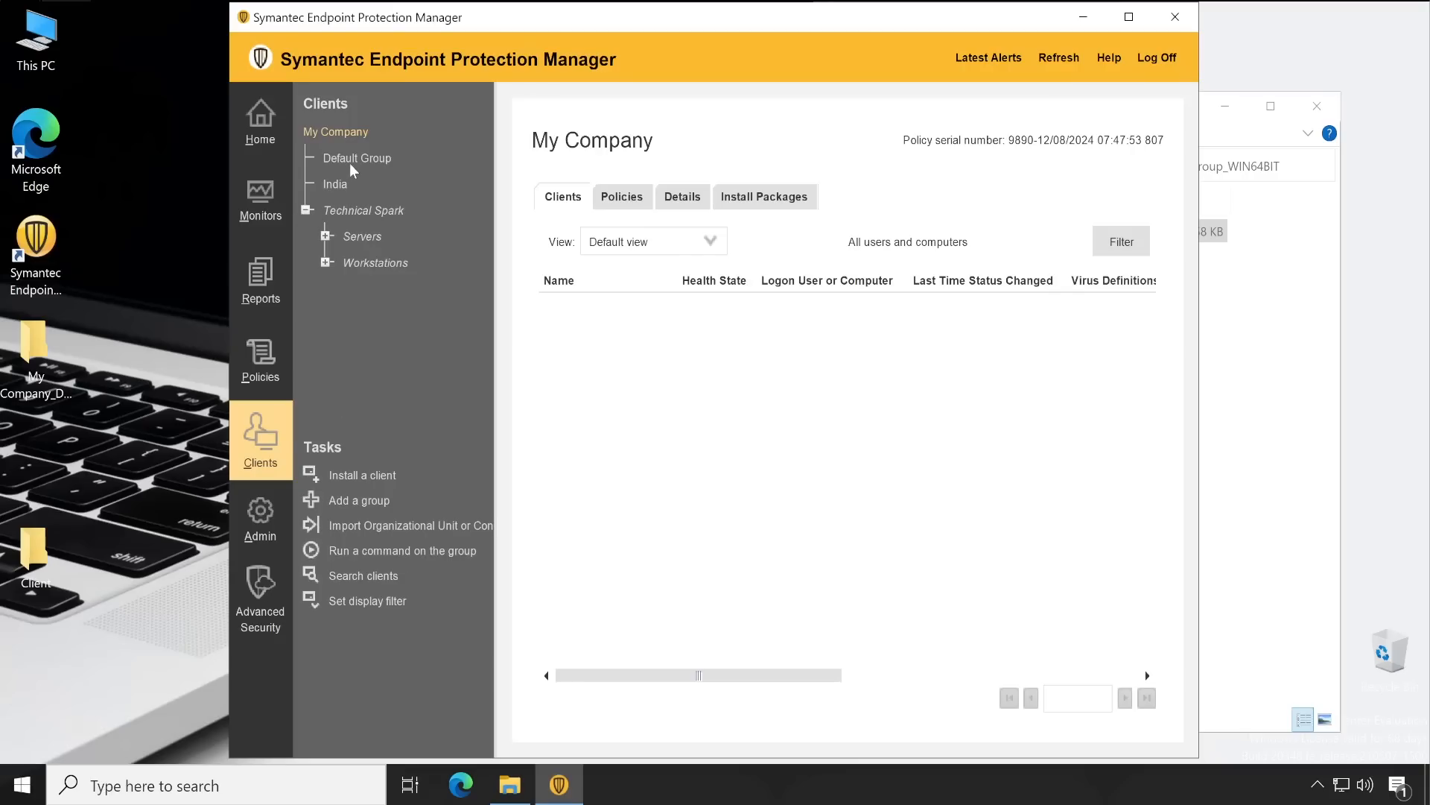
{"action": "left_click", "coordinate": [350, 162]}
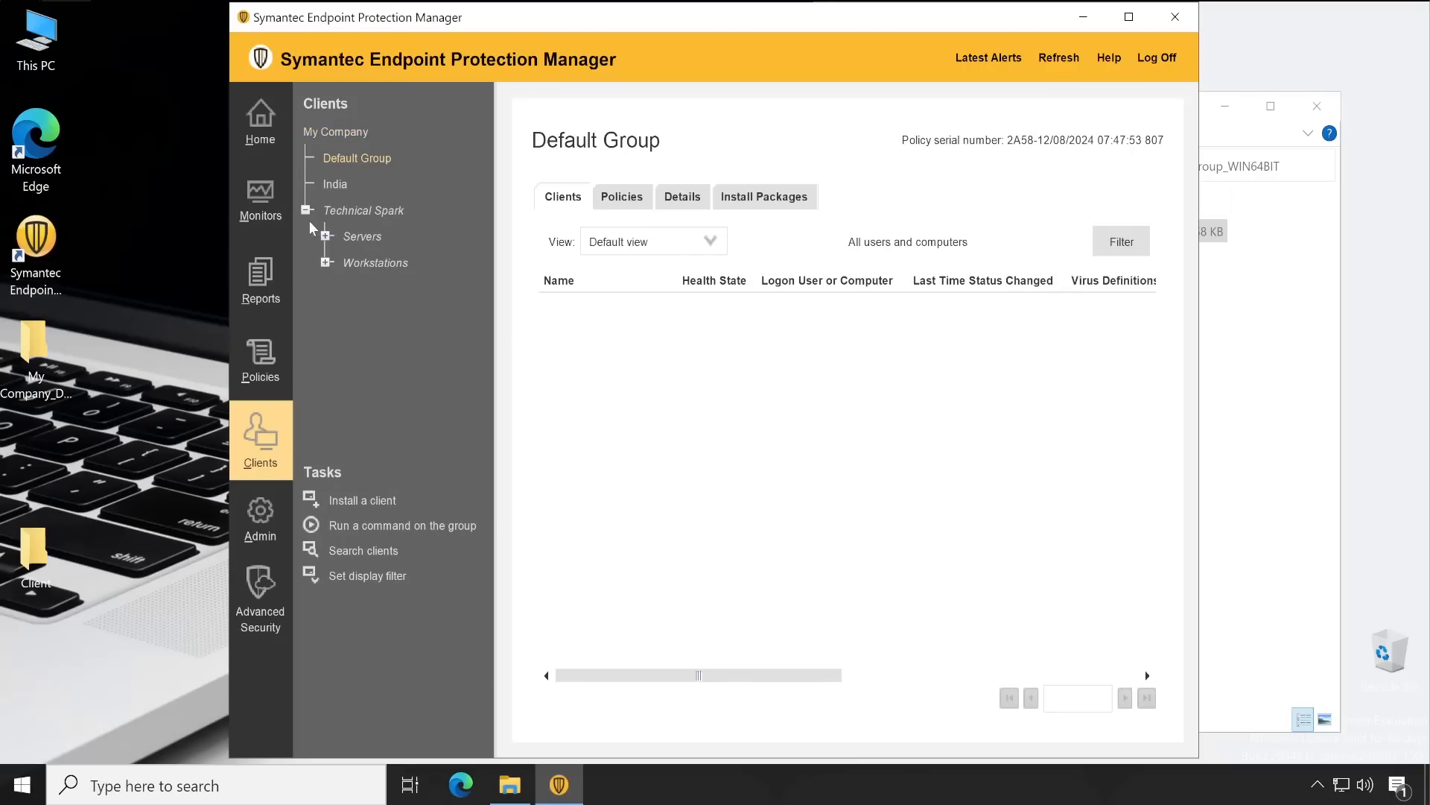
{"action": "left_click", "coordinate": [326, 236]}
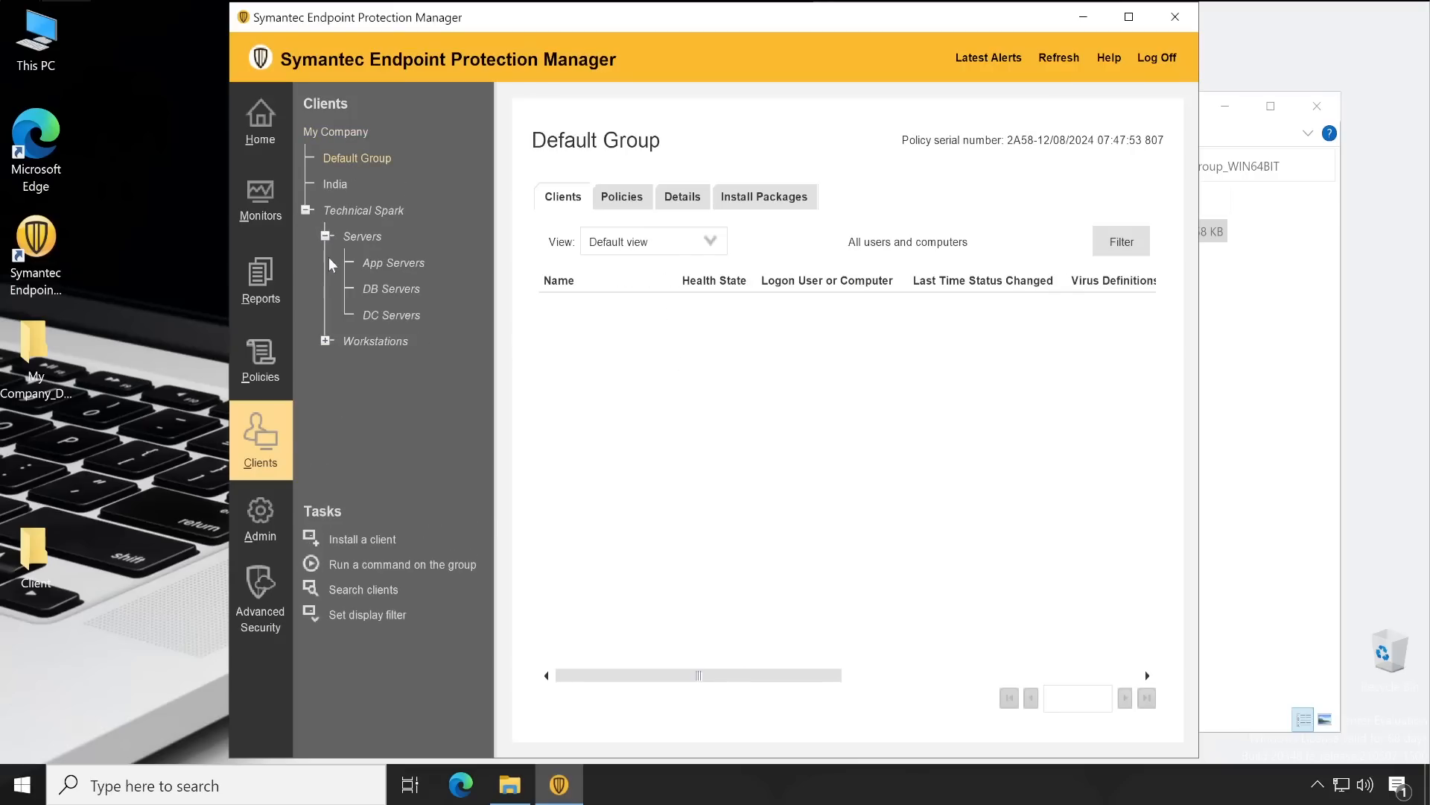
{"action": "left_click", "coordinate": [392, 316]}
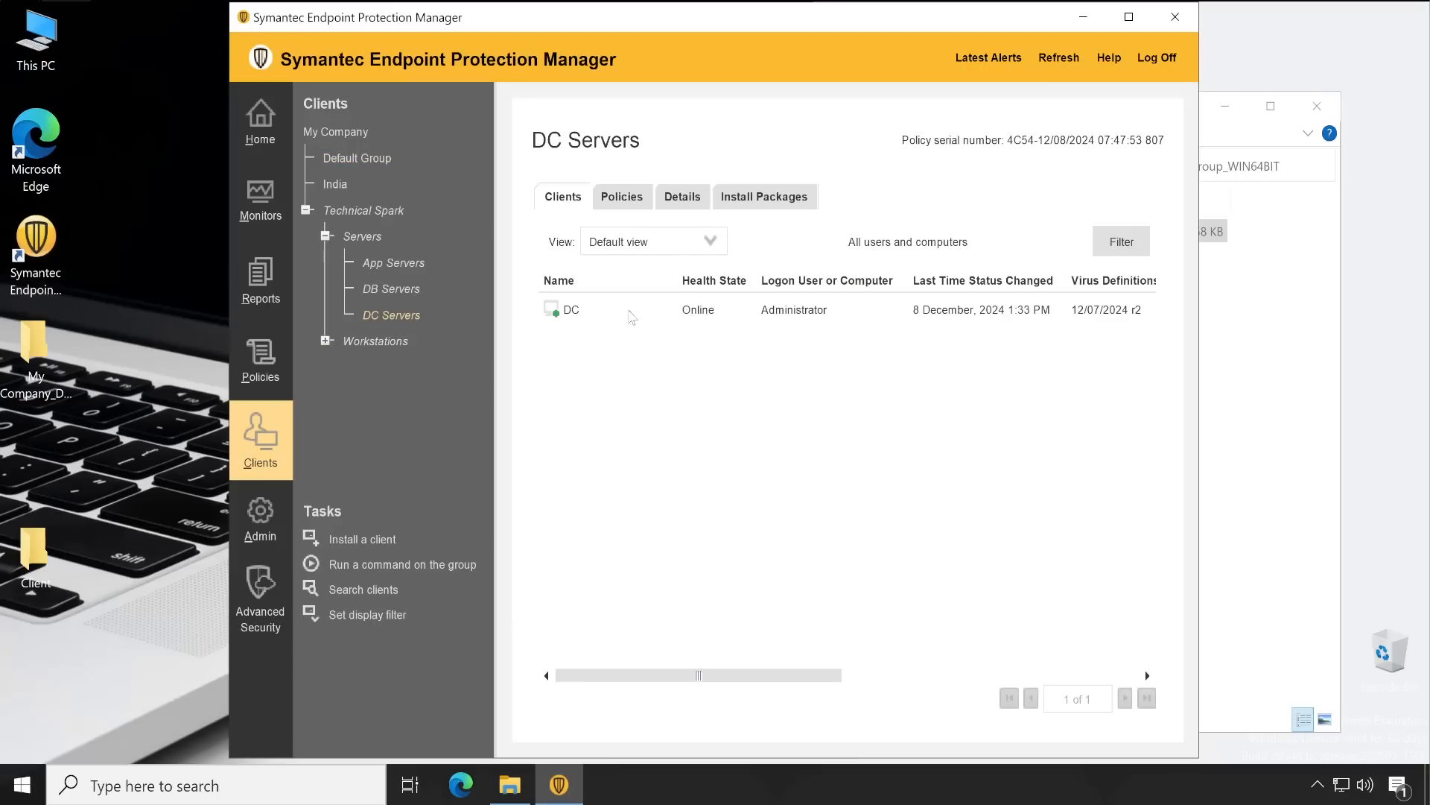
{"action": "left_click", "coordinate": [358, 212]}
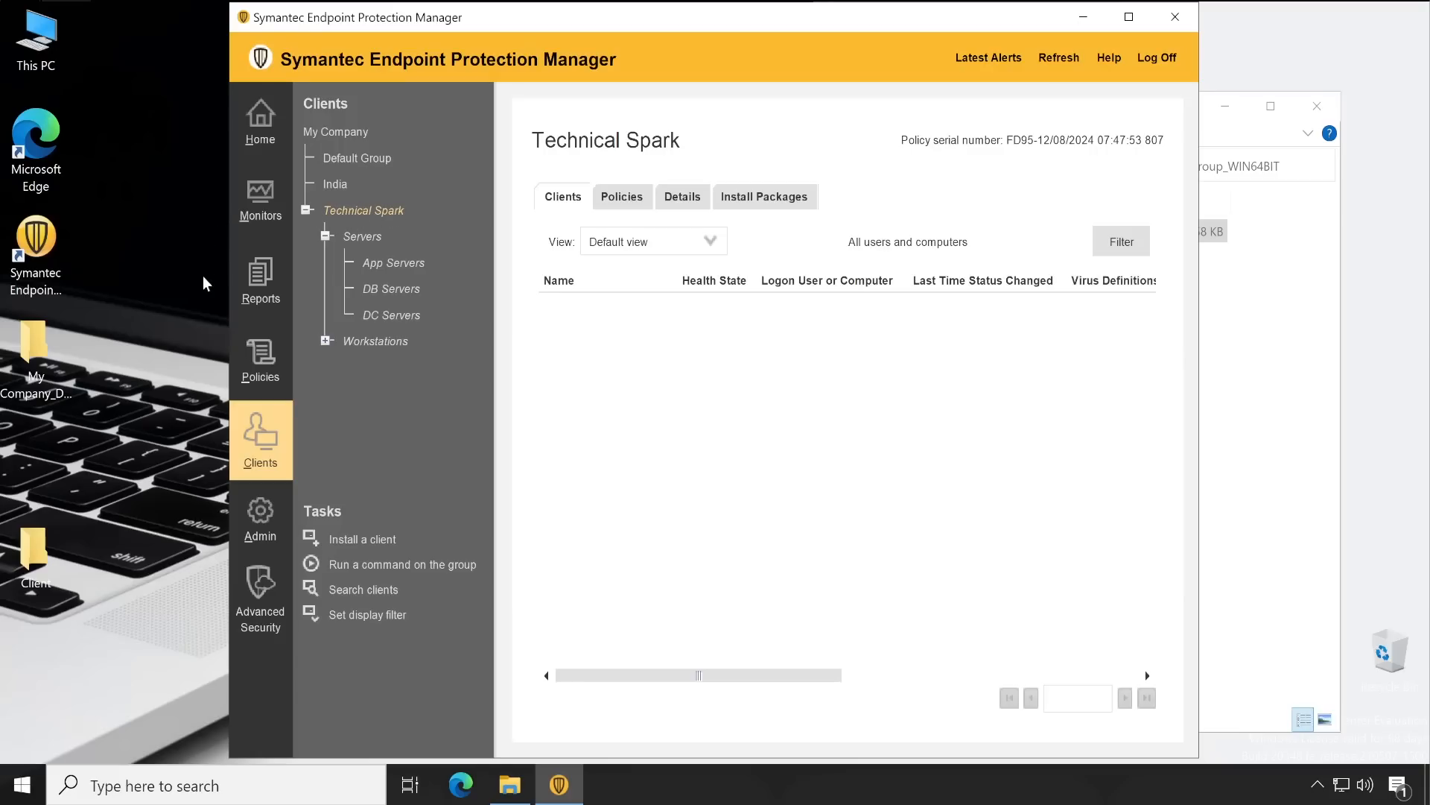
{"action": "left_click", "coordinate": [358, 238]}
{"action": "left_click", "coordinate": [401, 258]}
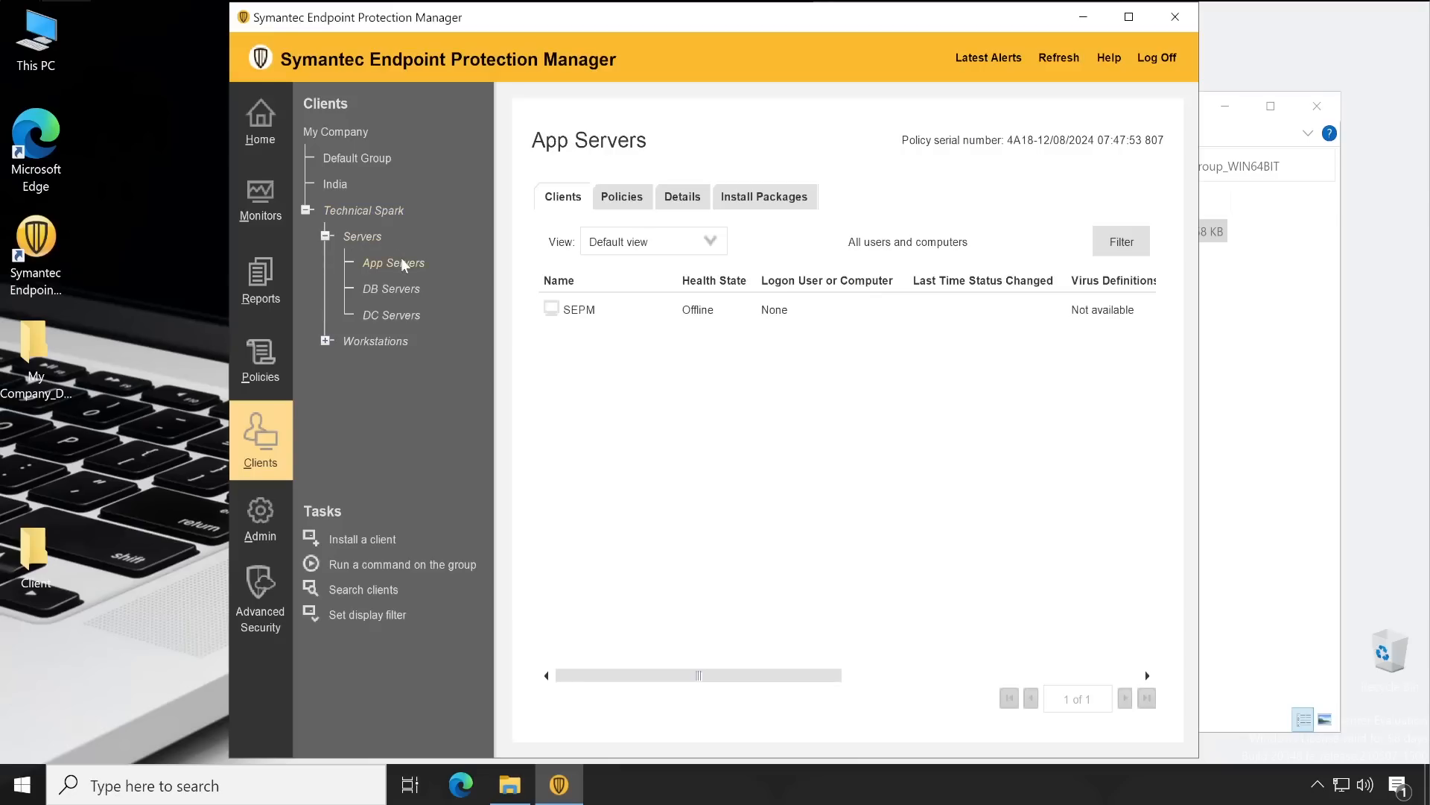
{"action": "left_click", "coordinate": [403, 287]}
{"action": "left_click", "coordinate": [405, 319]}
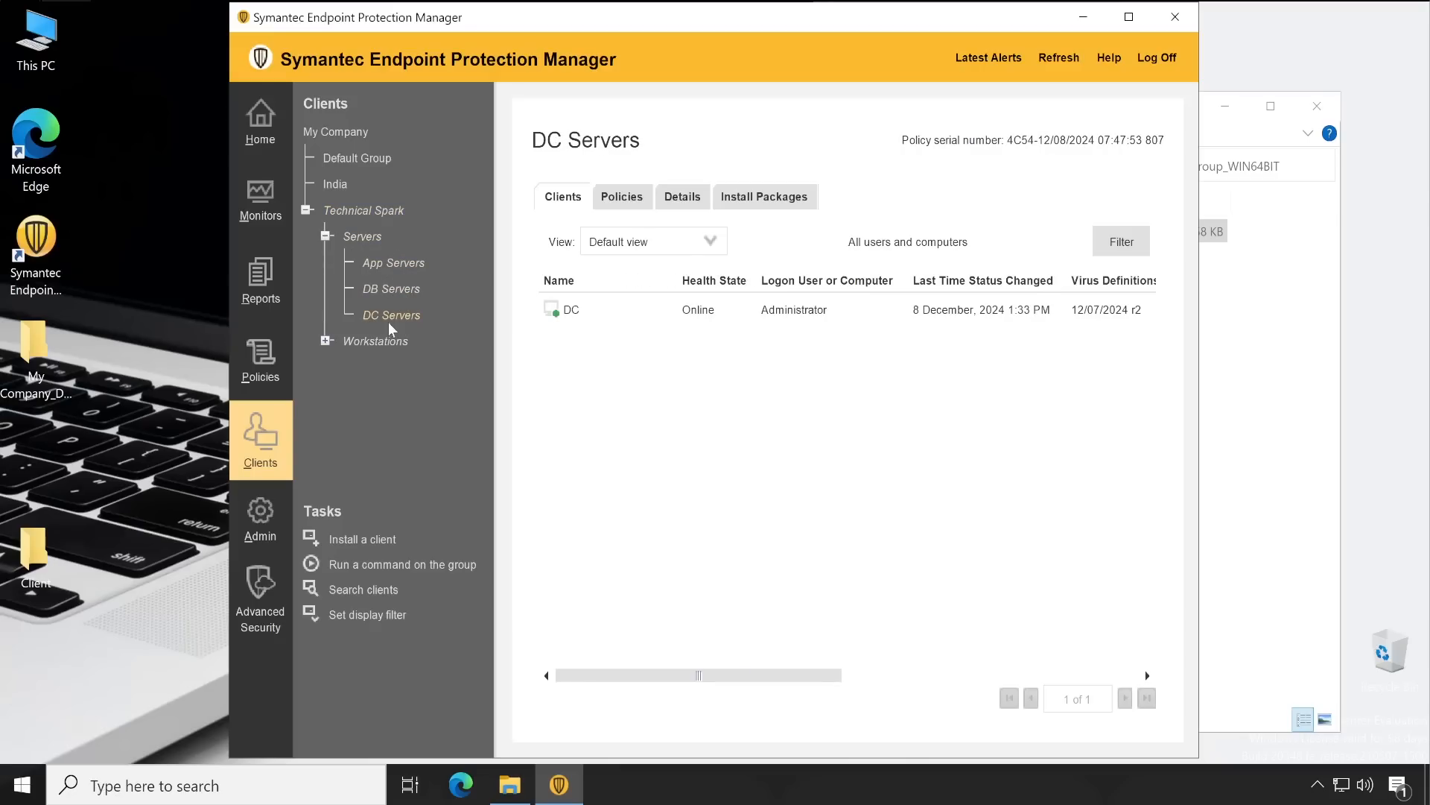
{"action": "left_click", "coordinate": [399, 265]}
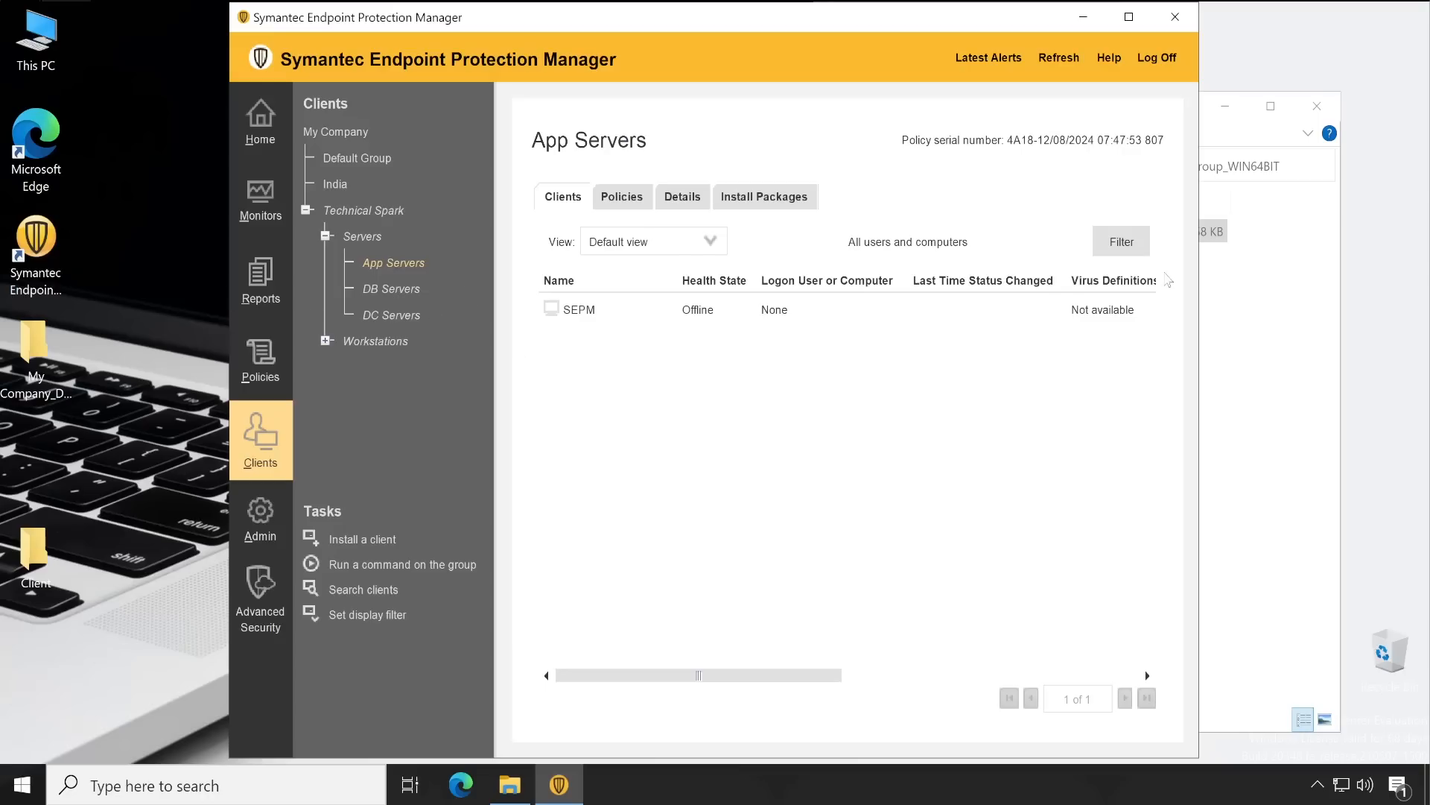
Return to DC Servers and select client DC, shown Online with 12/07/2024 r2 definitions
{"action": "left_click", "coordinate": [361, 238]}
{"action": "left_click", "coordinate": [389, 262]}
{"action": "left_click", "coordinate": [389, 290]}
{"action": "left_click", "coordinate": [390, 313]}
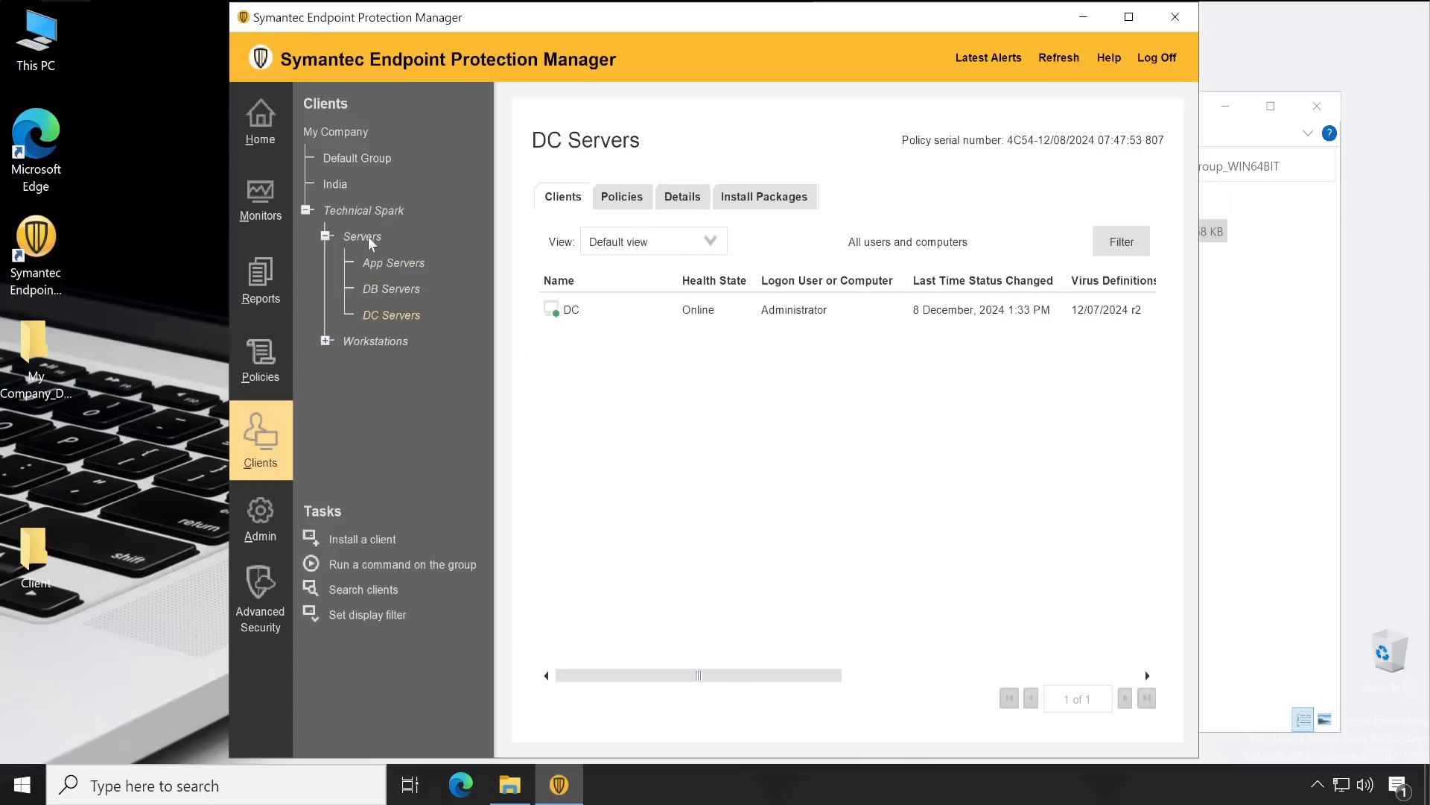
{"action": "left_click", "coordinate": [371, 210]}
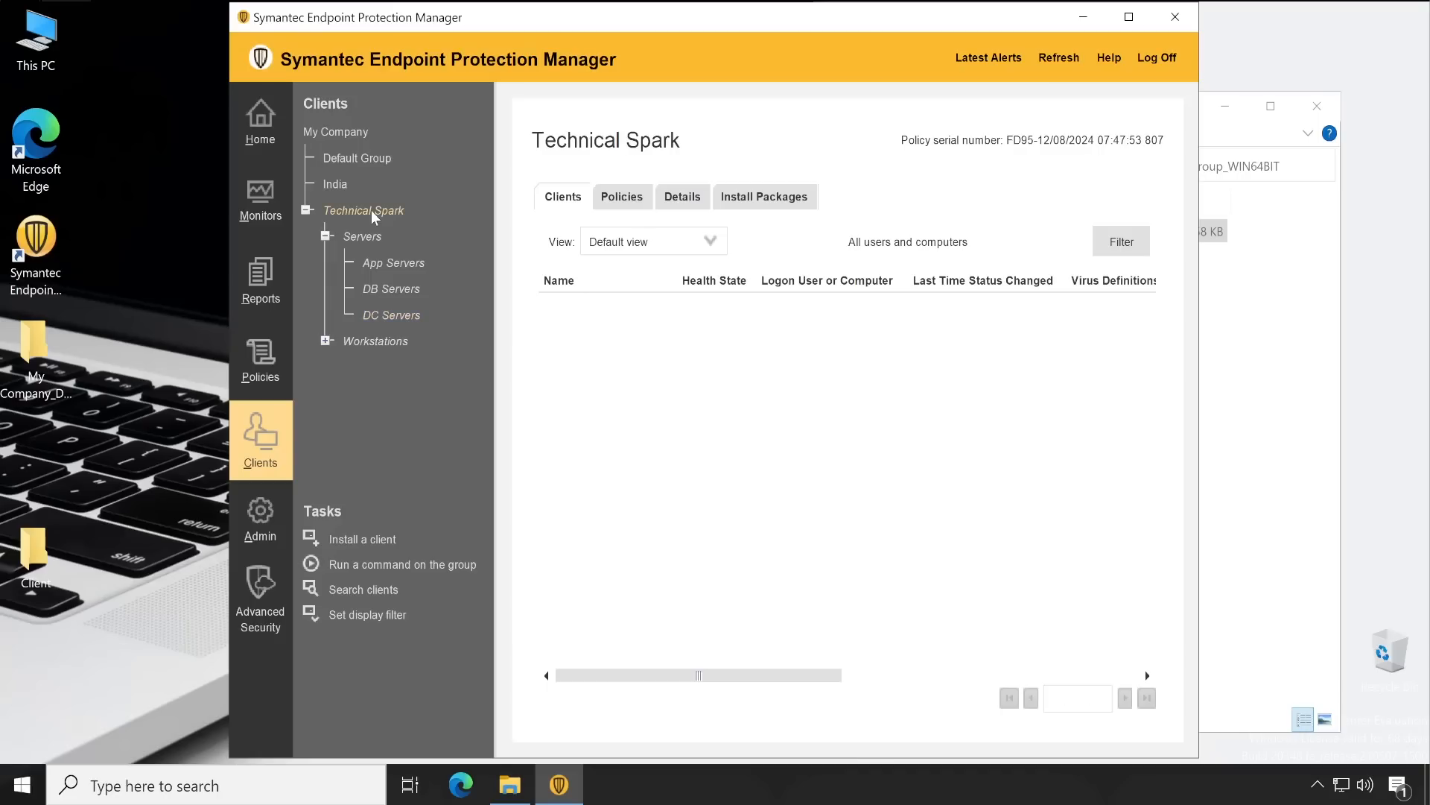
{"action": "left_click", "coordinate": [356, 163]}
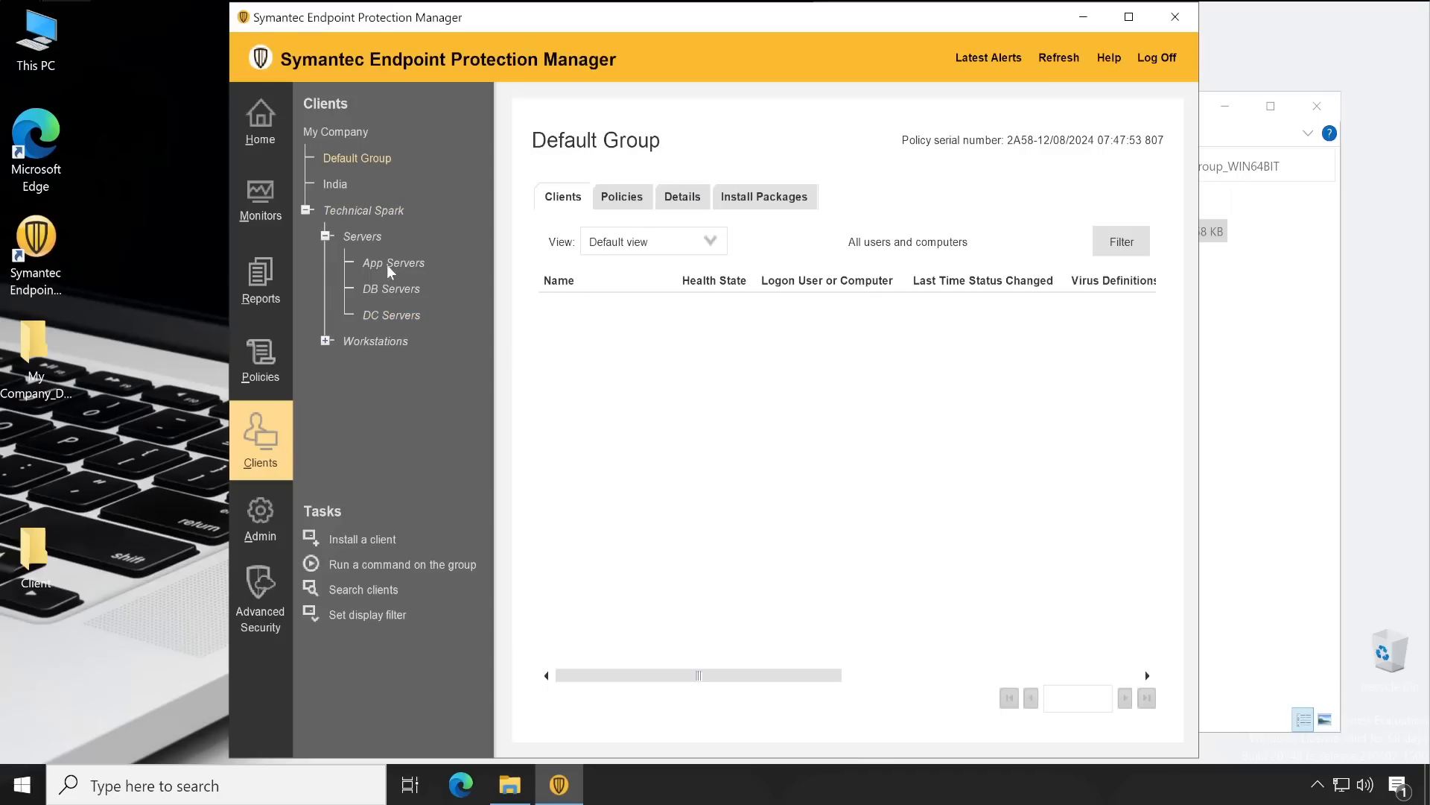
{"action": "left_click", "coordinate": [407, 308]}
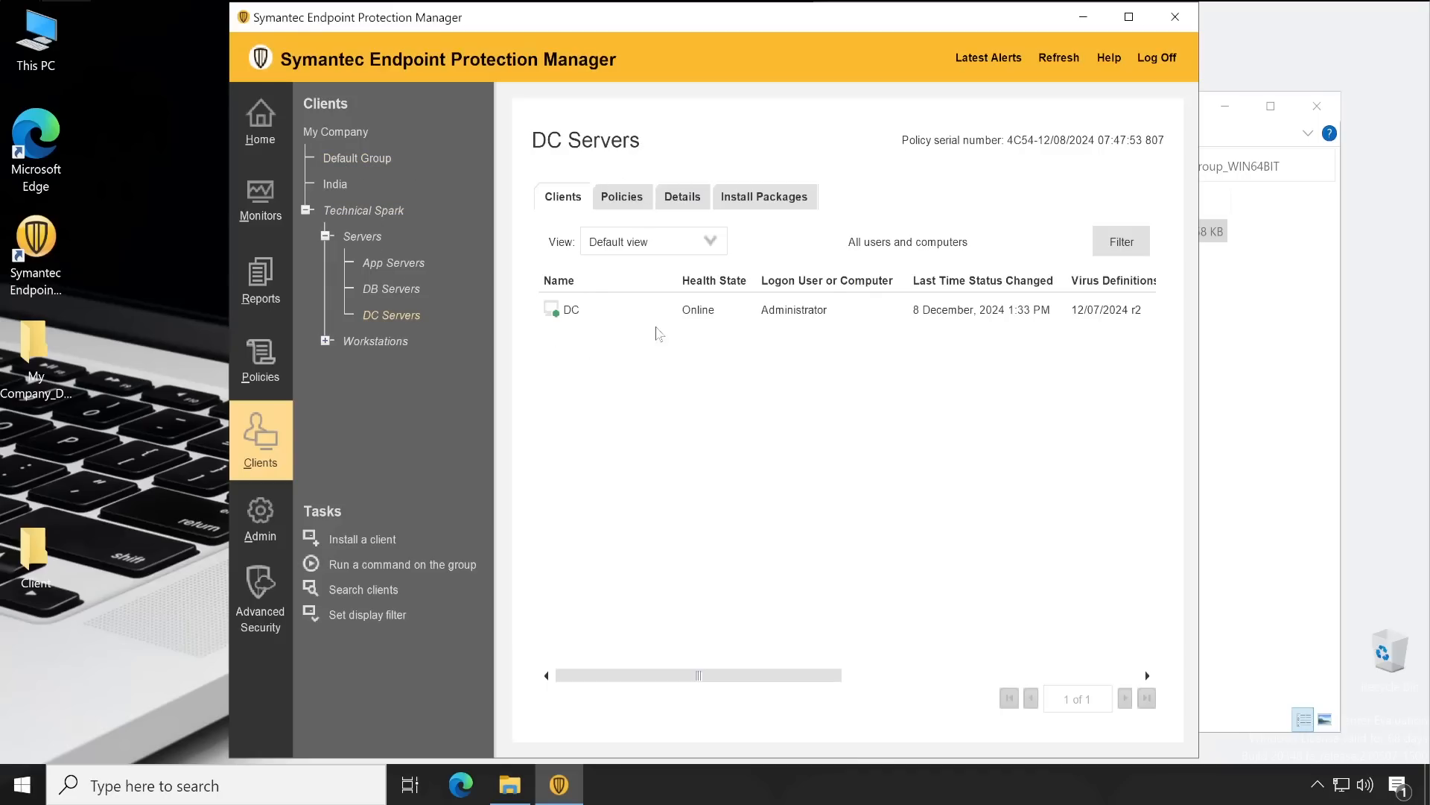
{"action": "left_click", "coordinate": [596, 313]}
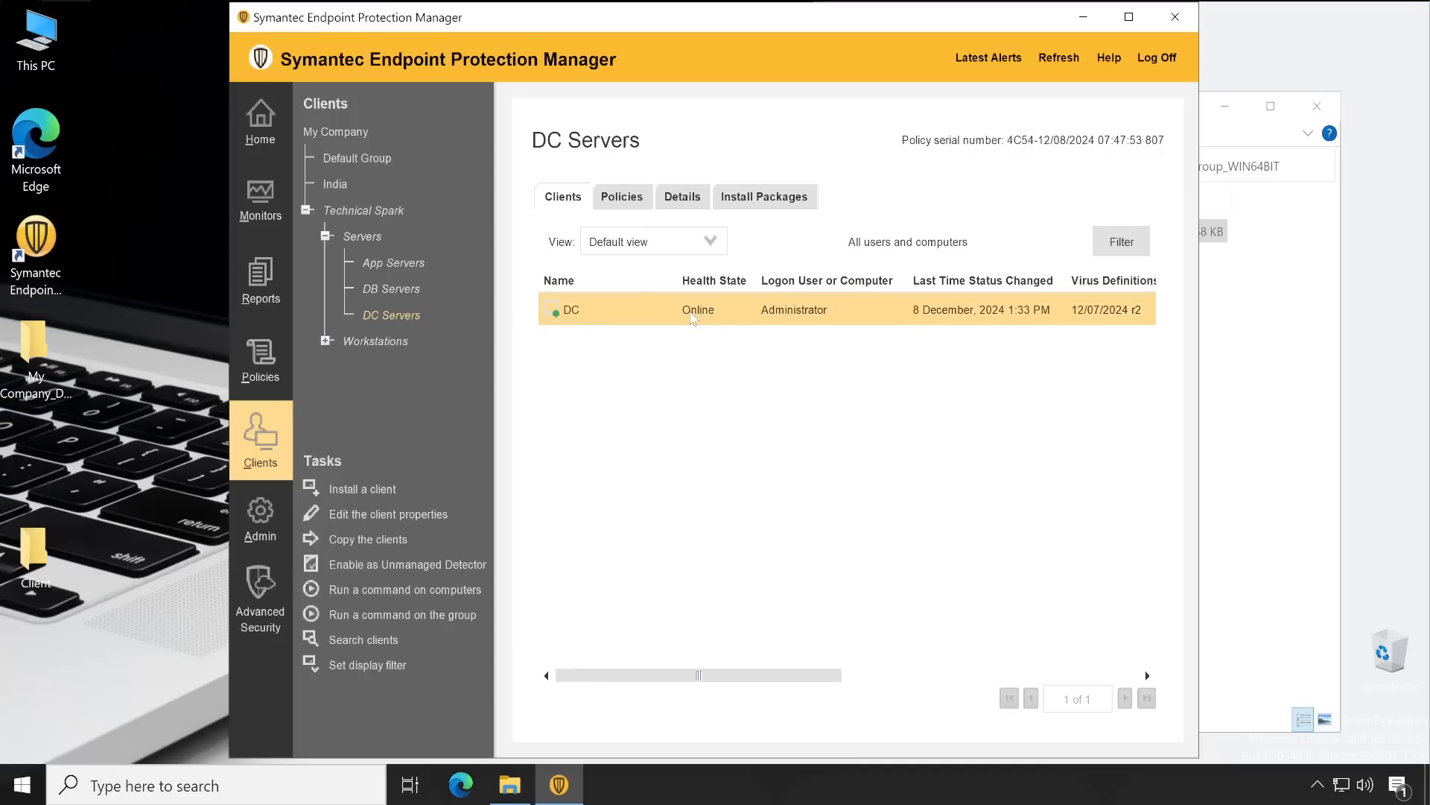
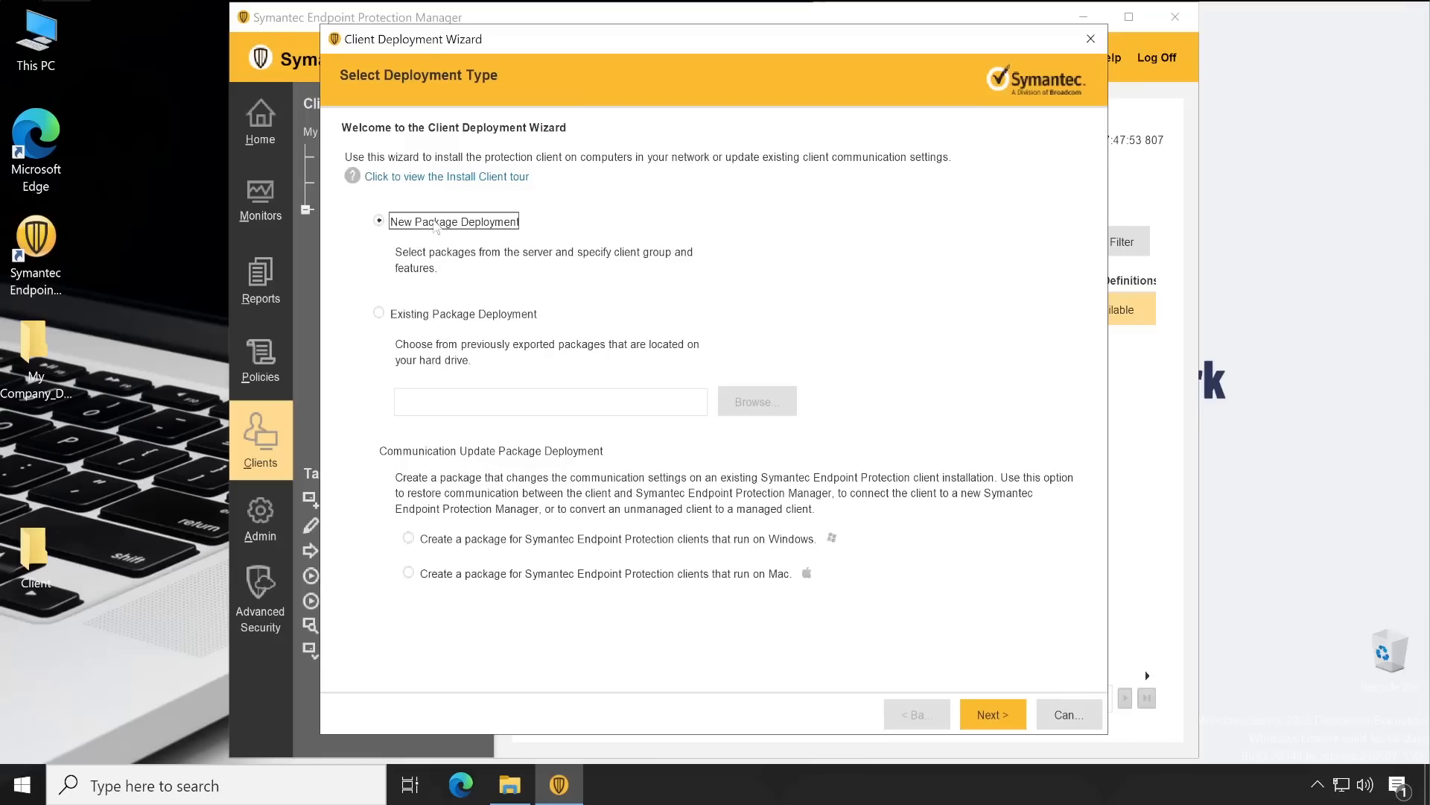
Keep the Windows 14.3 RU8 install package and include virus definitions in it
{"action": "left_click", "coordinate": [992, 714]}
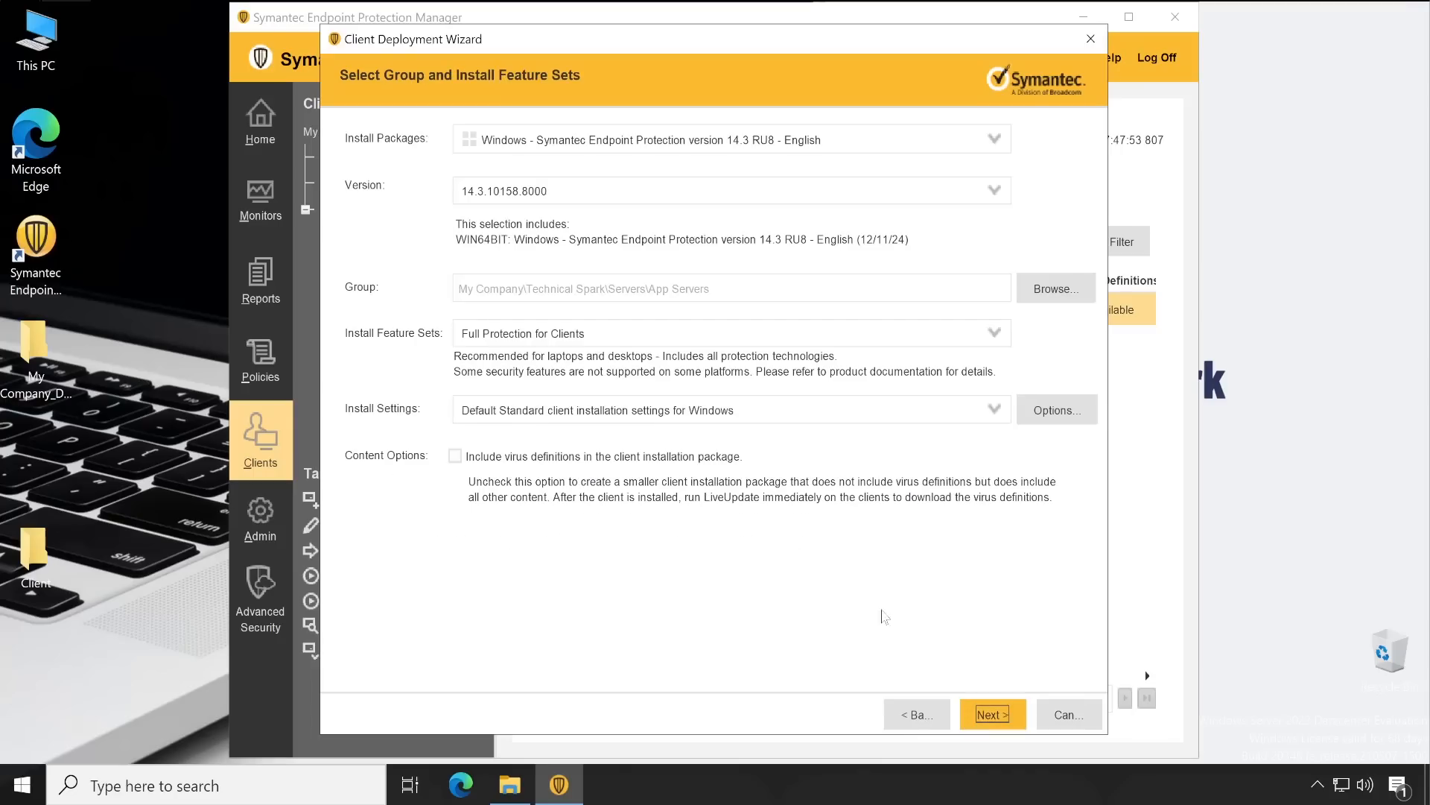
{"action": "left_click", "coordinate": [651, 147]}
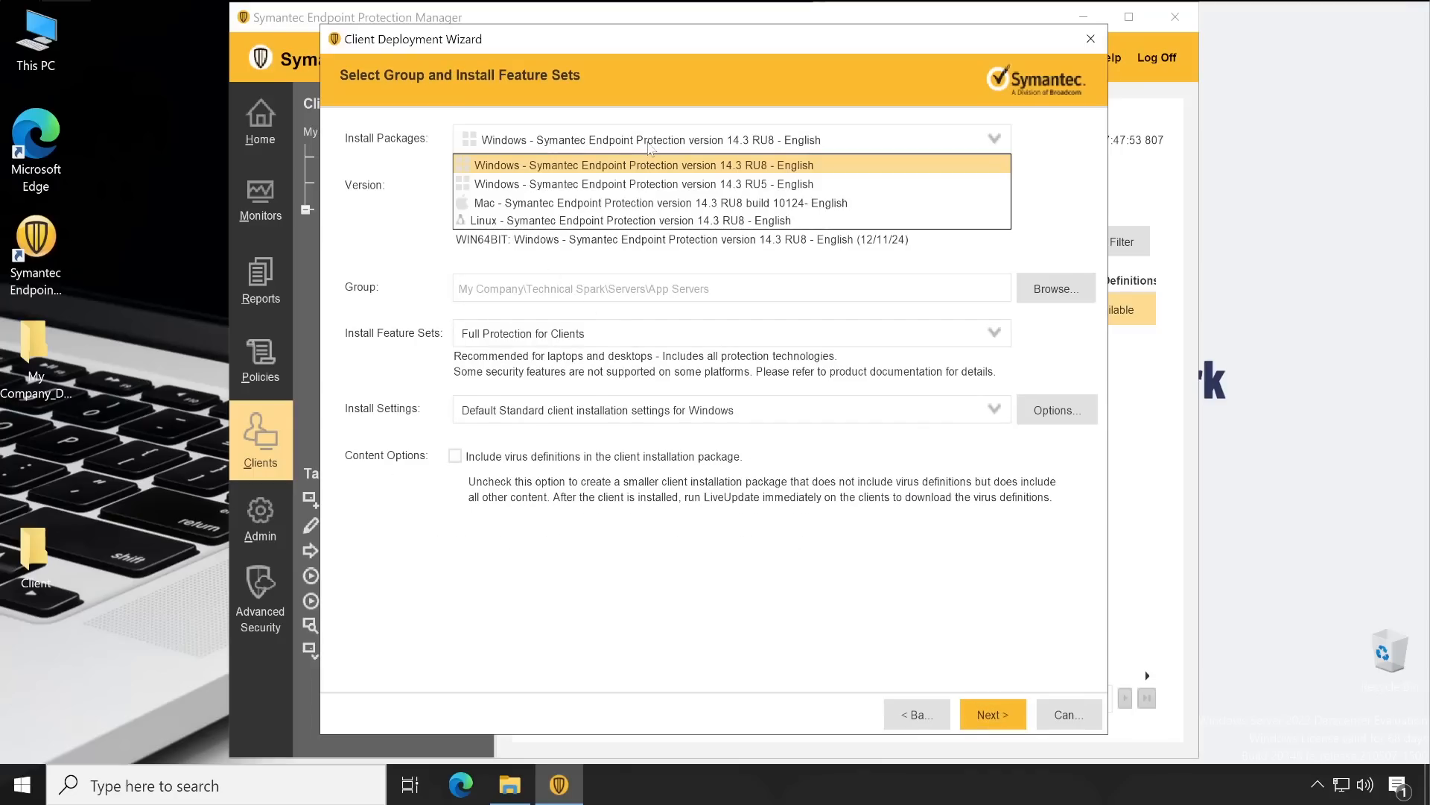
{"action": "left_click", "coordinate": [328, 254]}
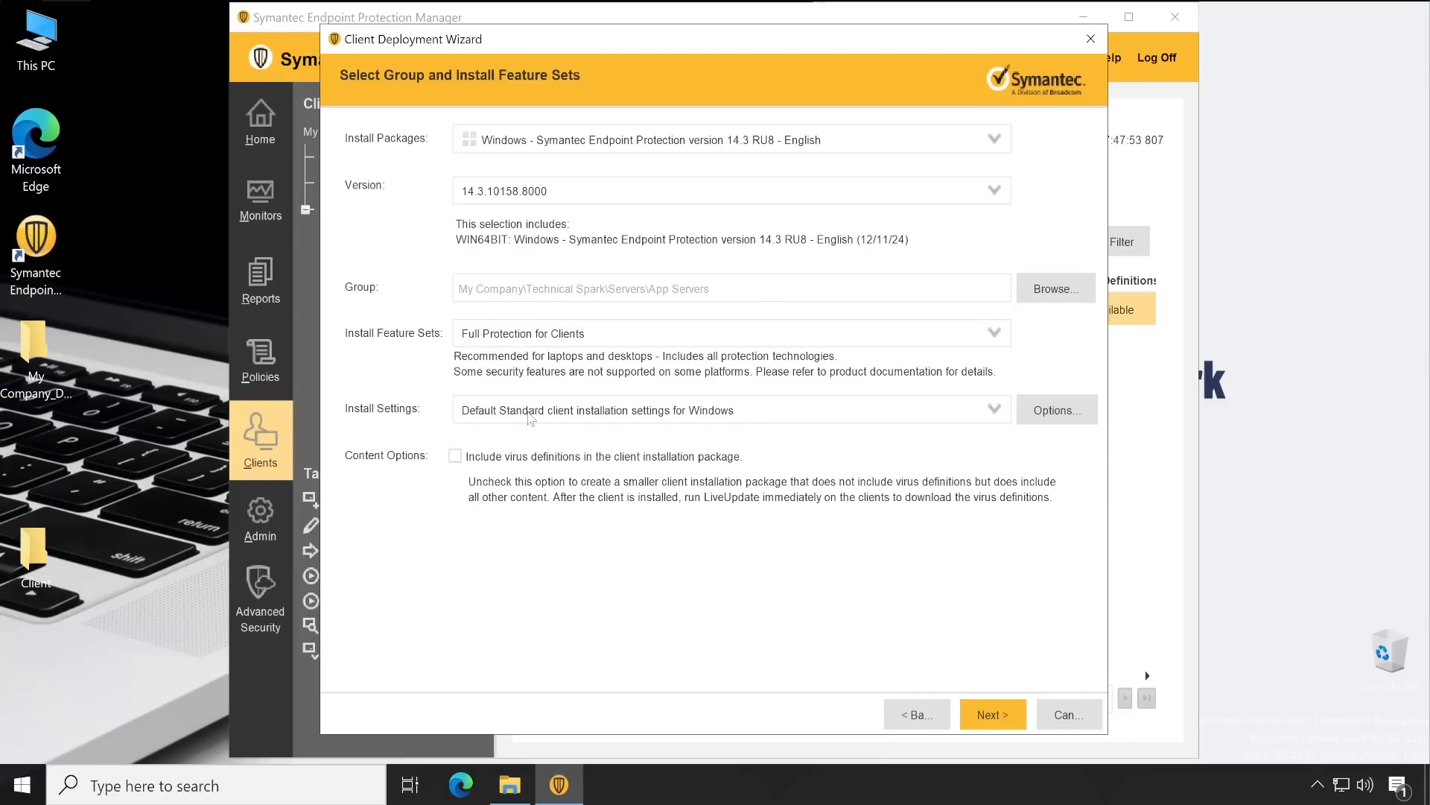
{"action": "left_click", "coordinate": [457, 459]}
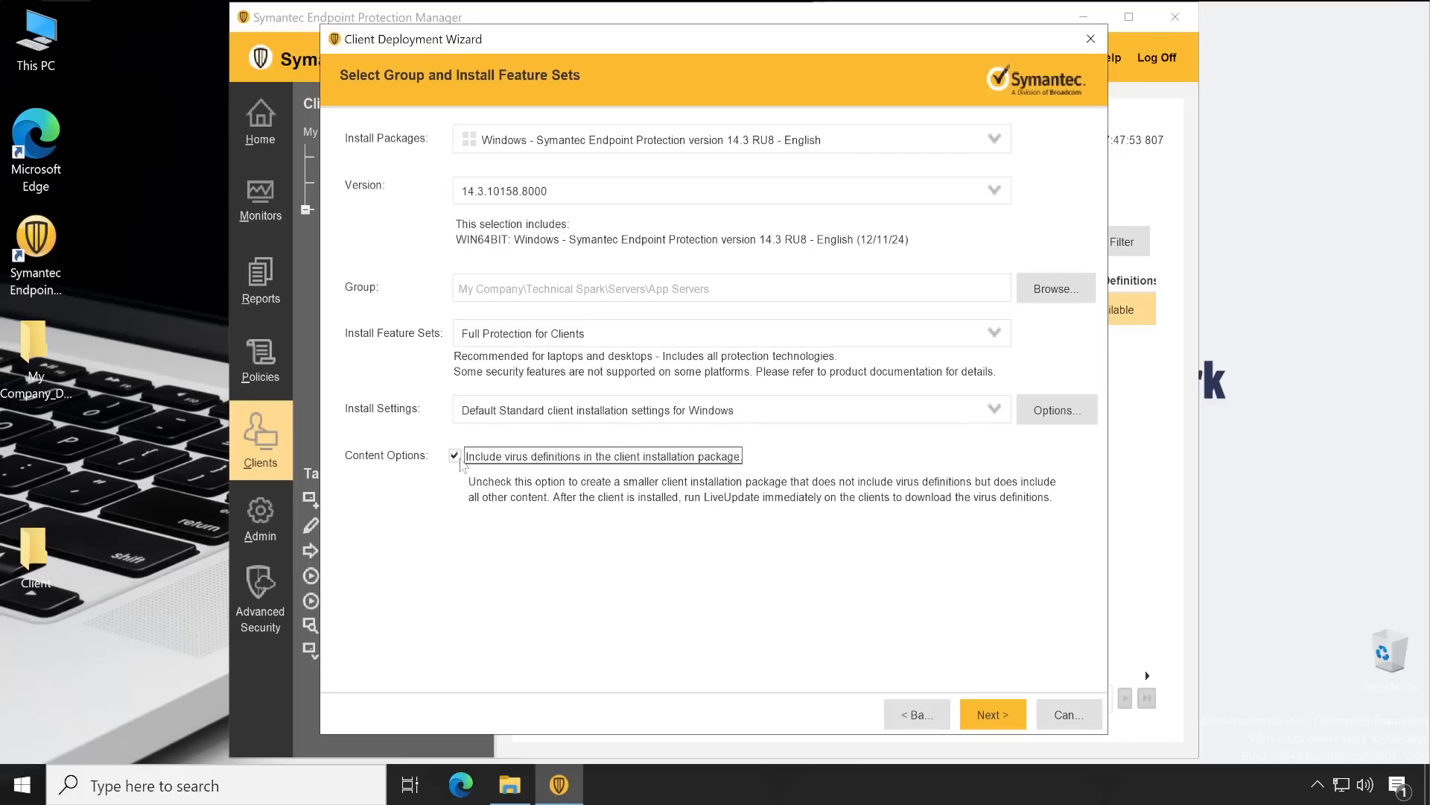
{"action": "left_click", "coordinate": [990, 712]}
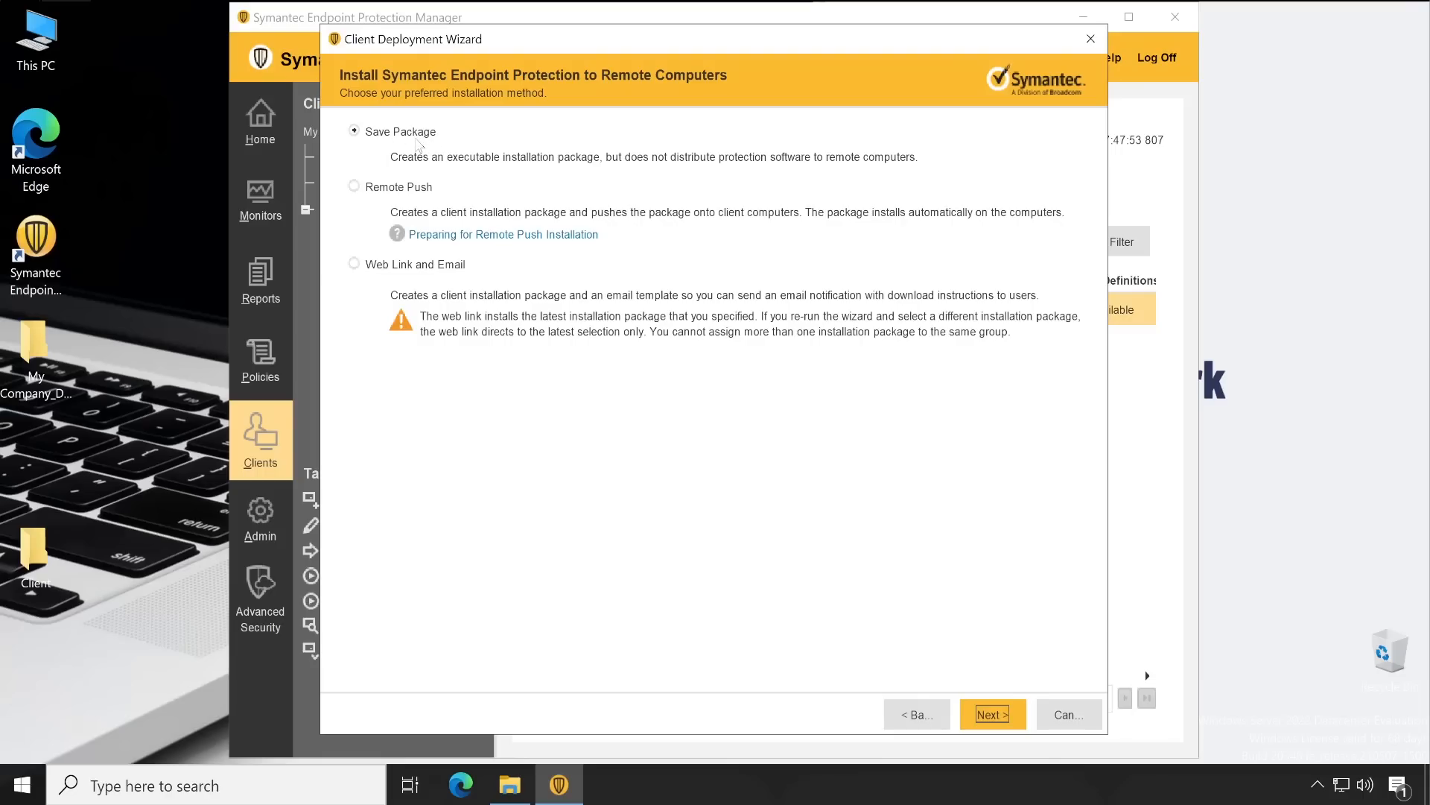
Preview the Web Link and Email method's email message, then return to the installation-method choices
{"action": "left_click", "coordinate": [379, 273]}
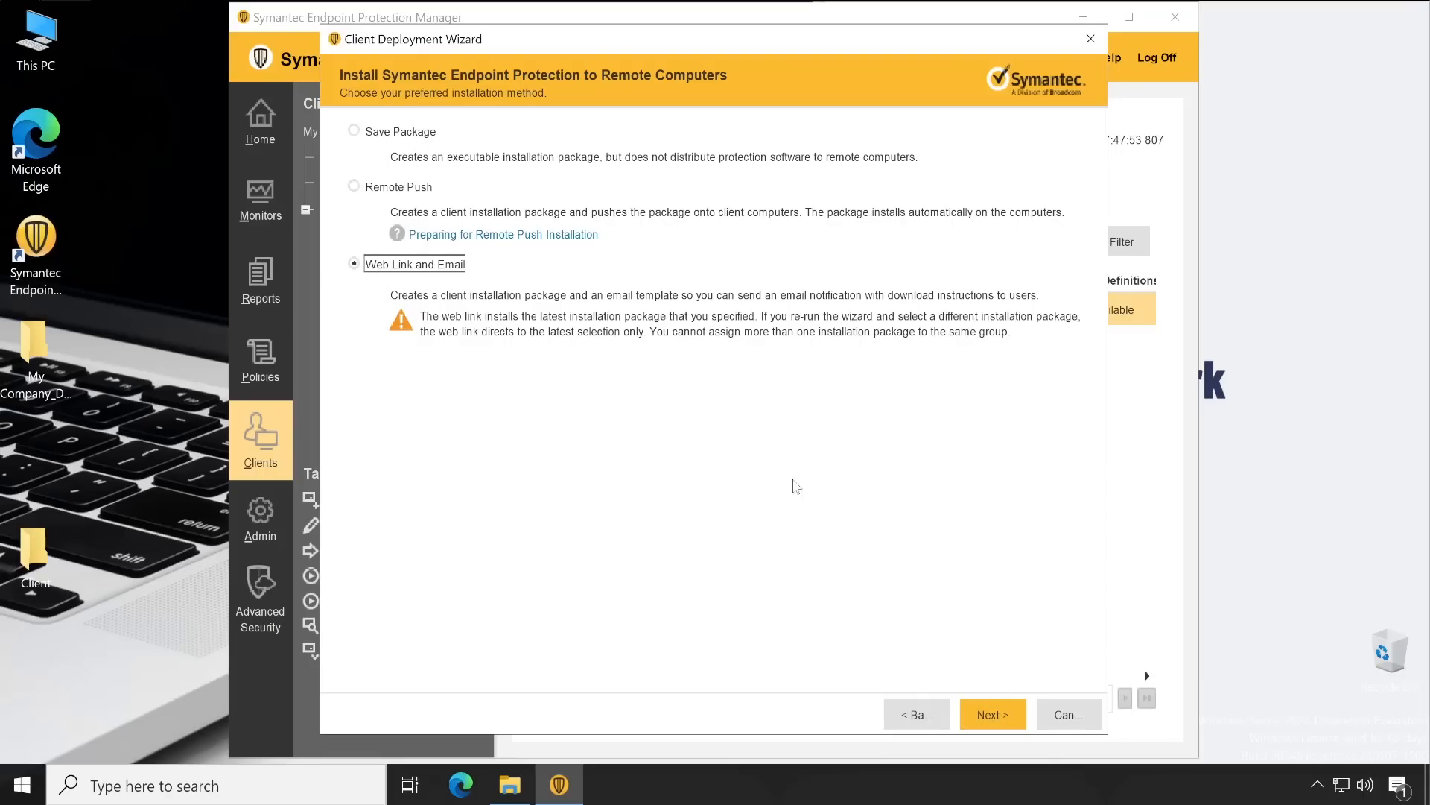
{"action": "left_click", "coordinate": [992, 714]}
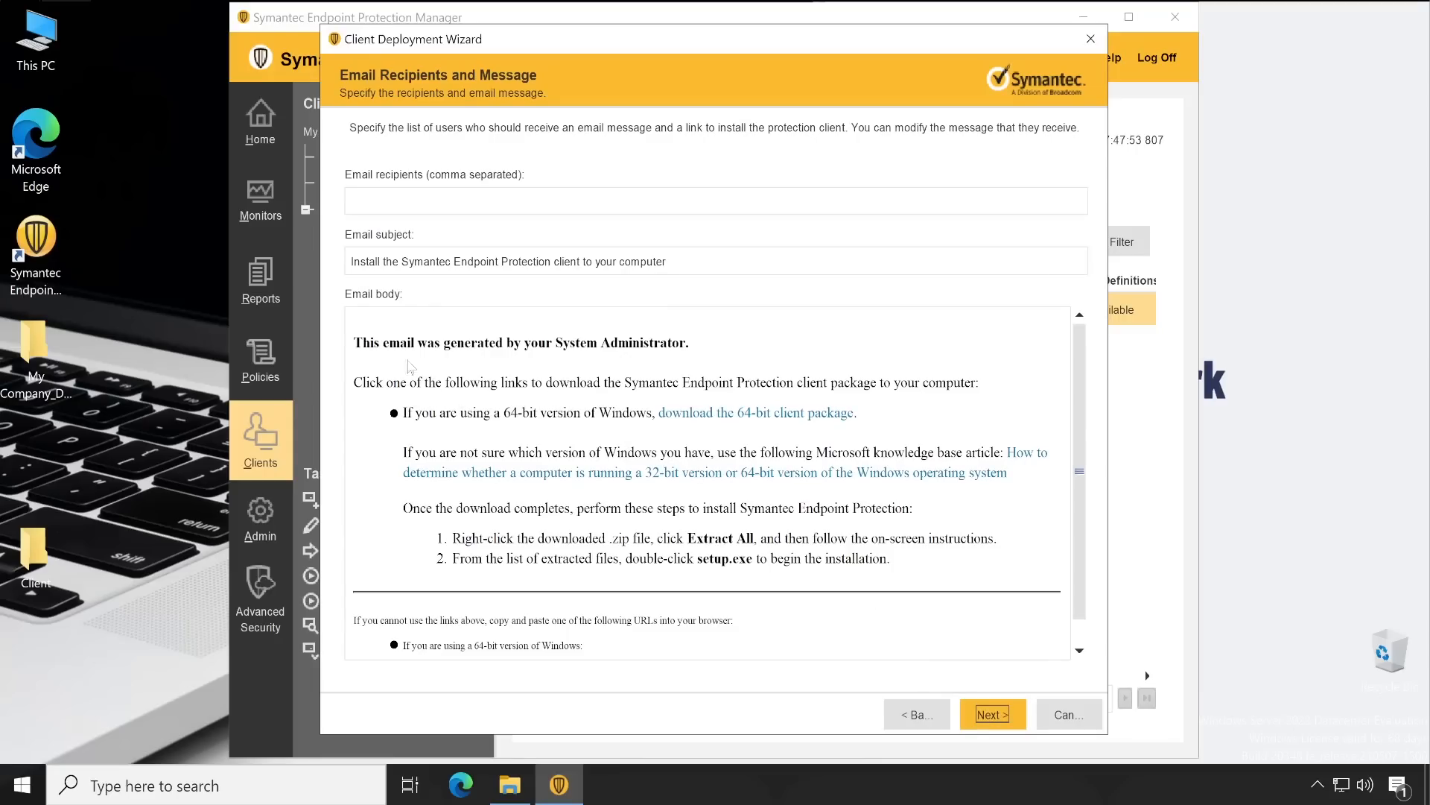
{"action": "left_click_drag", "start_coordinate": [385, 345], "coordinate": [653, 357]}
{"action": "left_click", "coordinate": [505, 384]}
{"action": "scroll", "coordinate": [756, 494], "scroll_direction": "down", "scroll_amount": 1}
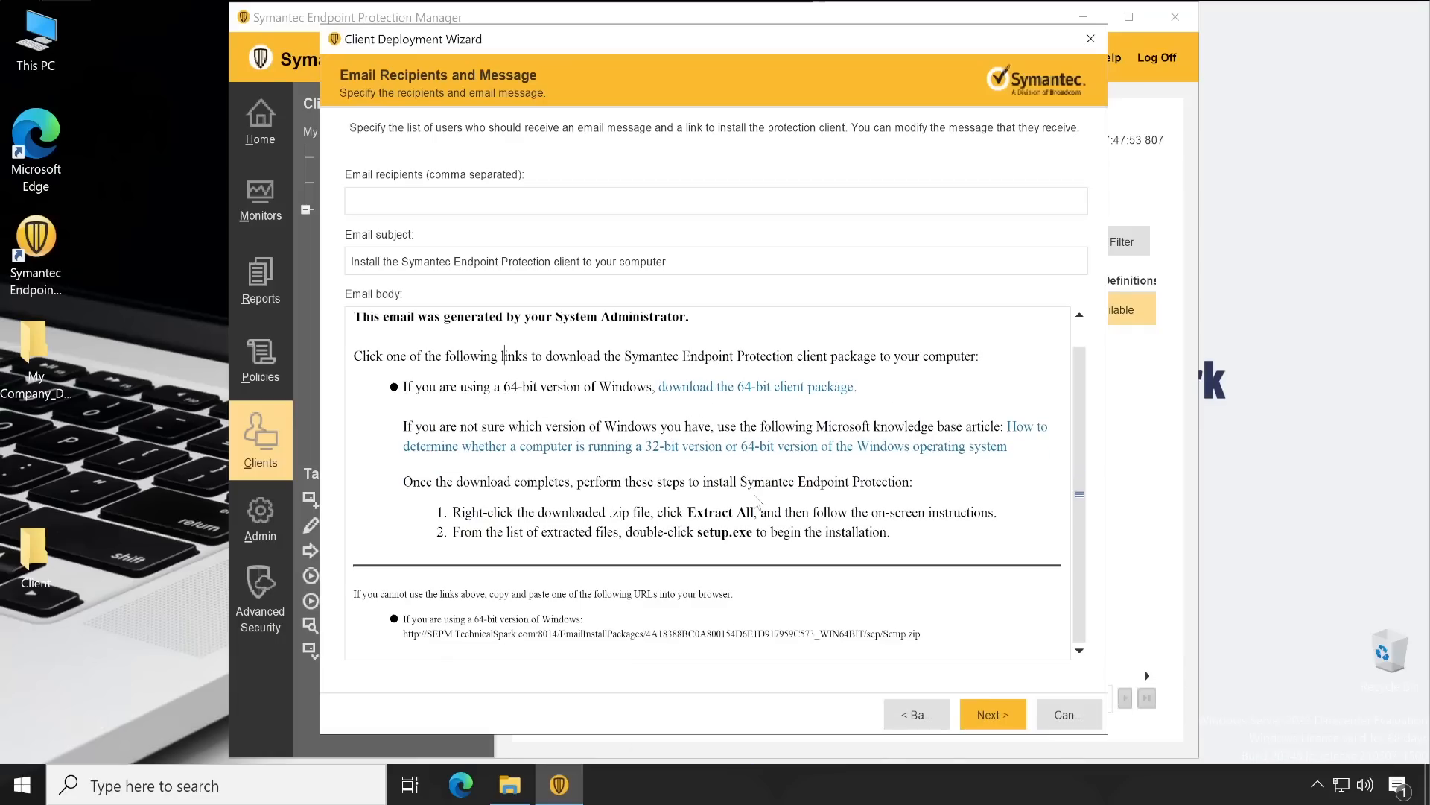
{"action": "scroll", "coordinate": [757, 508], "scroll_direction": "up", "scroll_amount": 1}
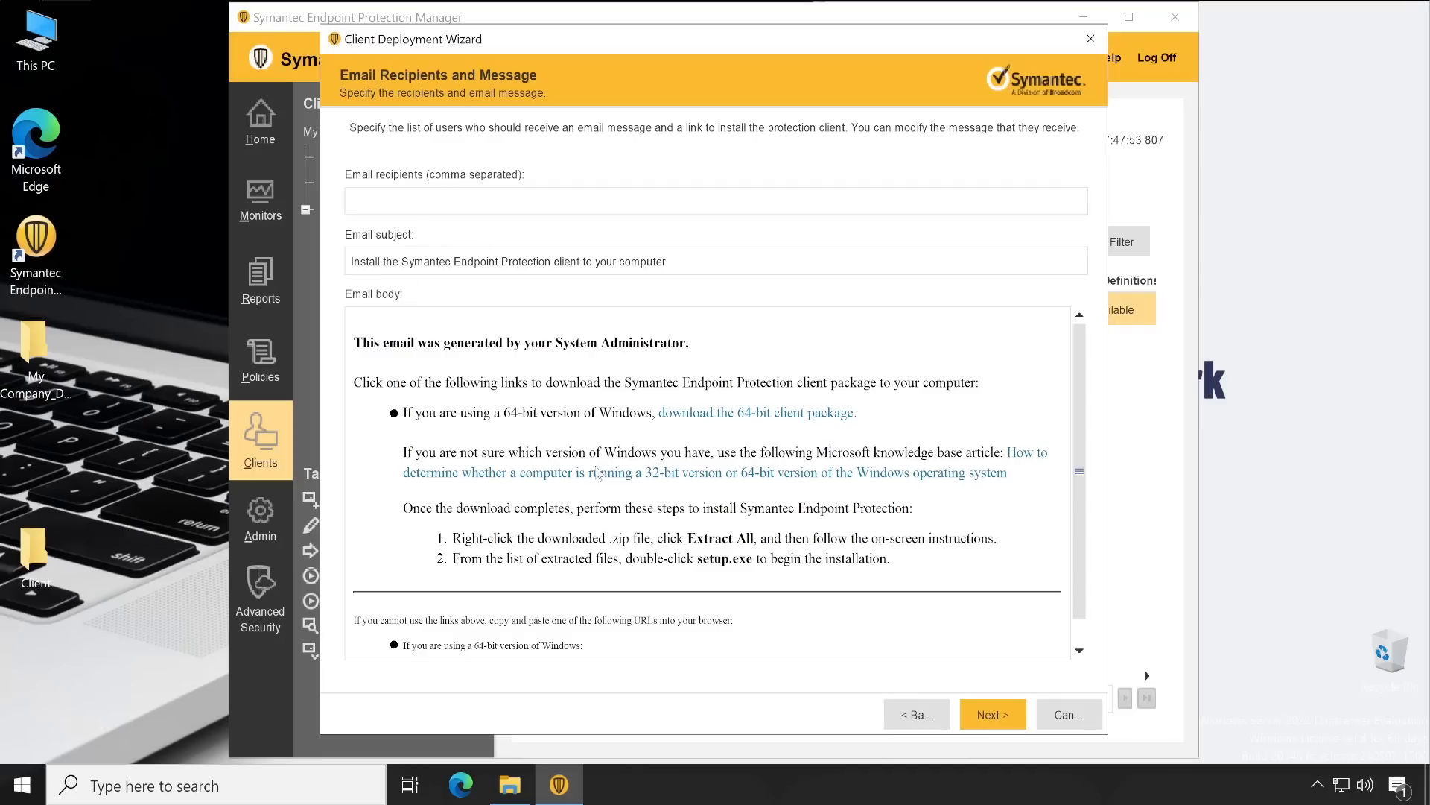
{"action": "scroll", "coordinate": [671, 456], "scroll_direction": "down", "scroll_amount": 1}
{"action": "scroll", "coordinate": [715, 462], "scroll_direction": "up", "scroll_amount": 1}
{"action": "left_click", "coordinate": [917, 719]}
Choose Remote Push, cancel the network browse, and open Find Computers under Search Network
{"action": "left_click", "coordinate": [399, 189]}
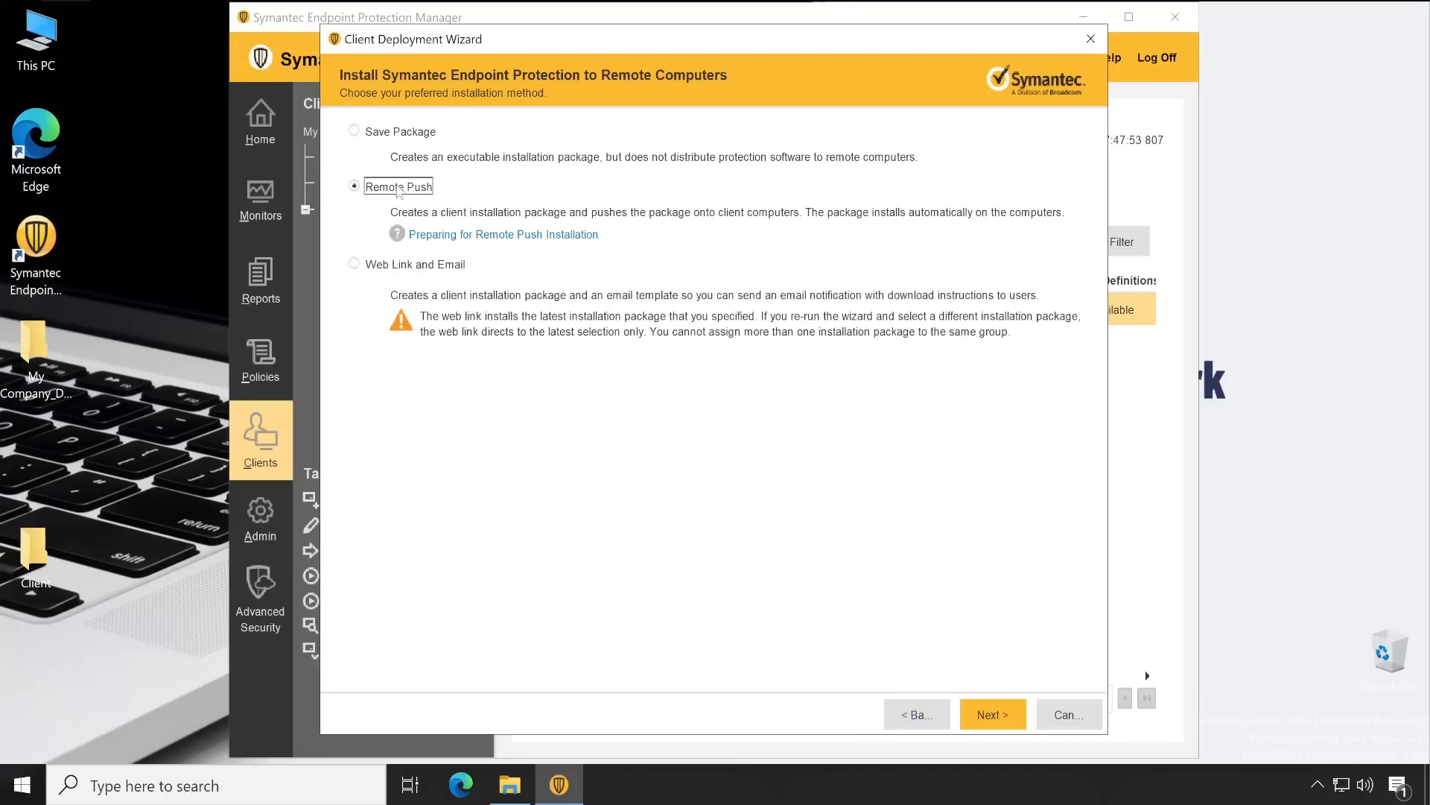
{"action": "left_click", "coordinate": [991, 716]}
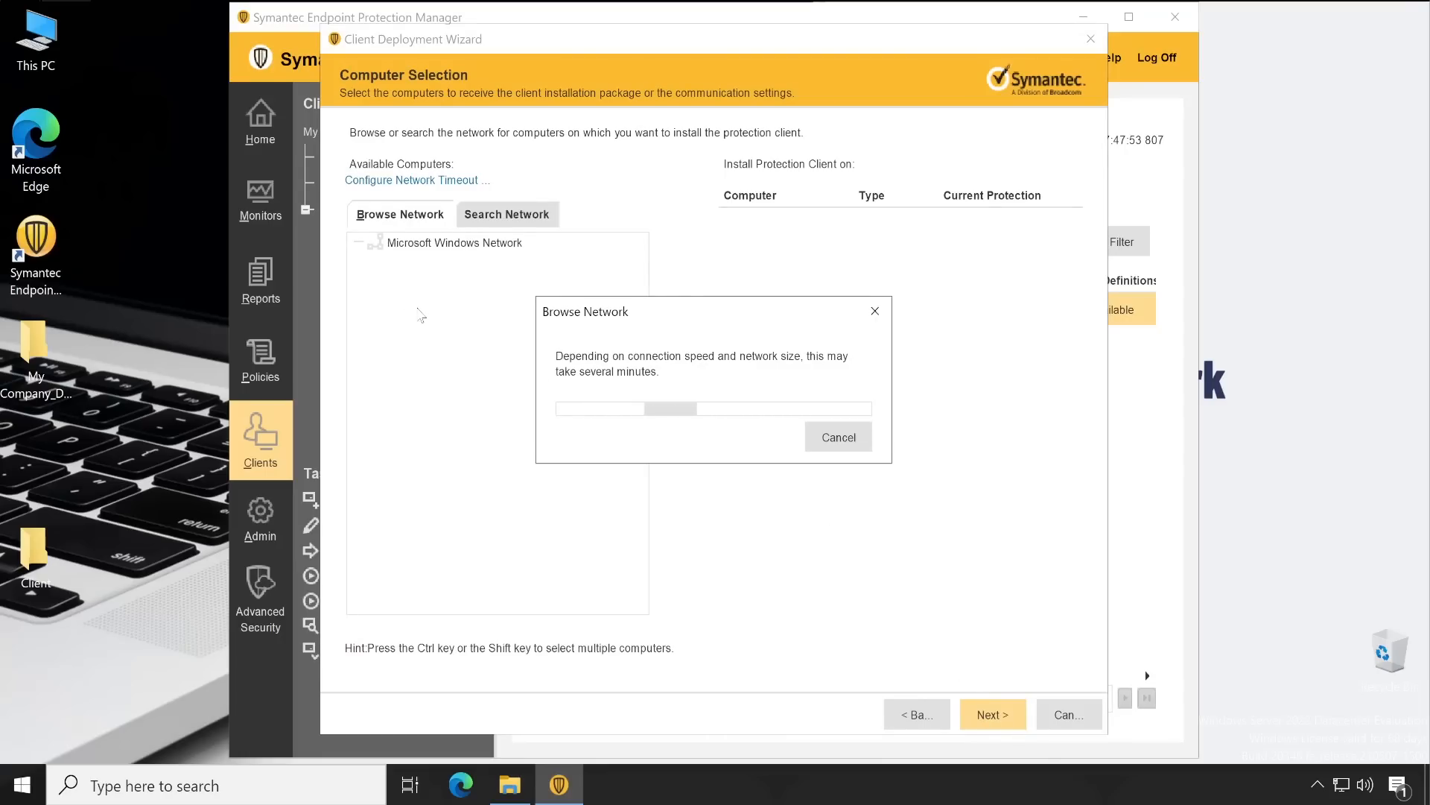
{"action": "left_click", "coordinate": [713, 414]}
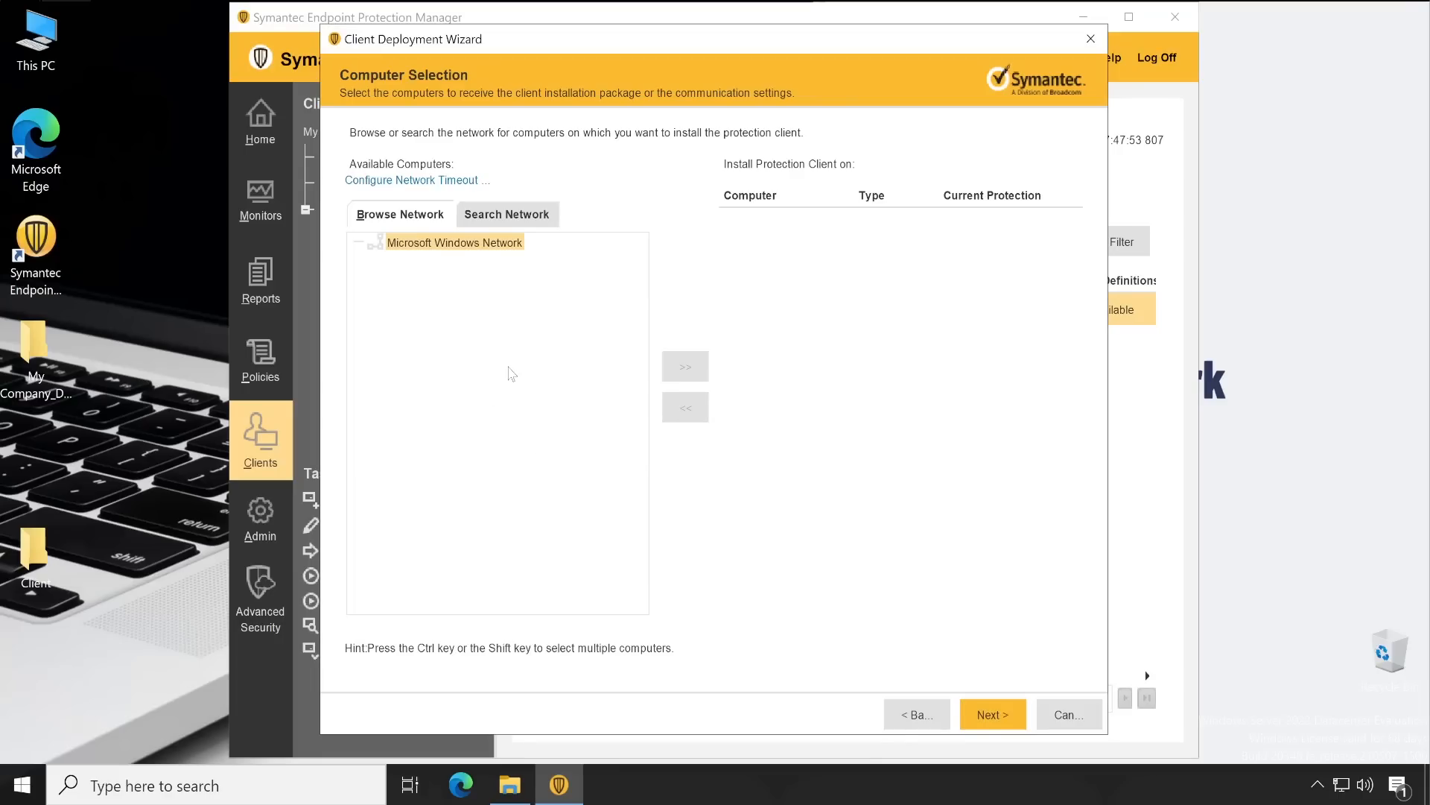
{"action": "left_click", "coordinate": [529, 216]}
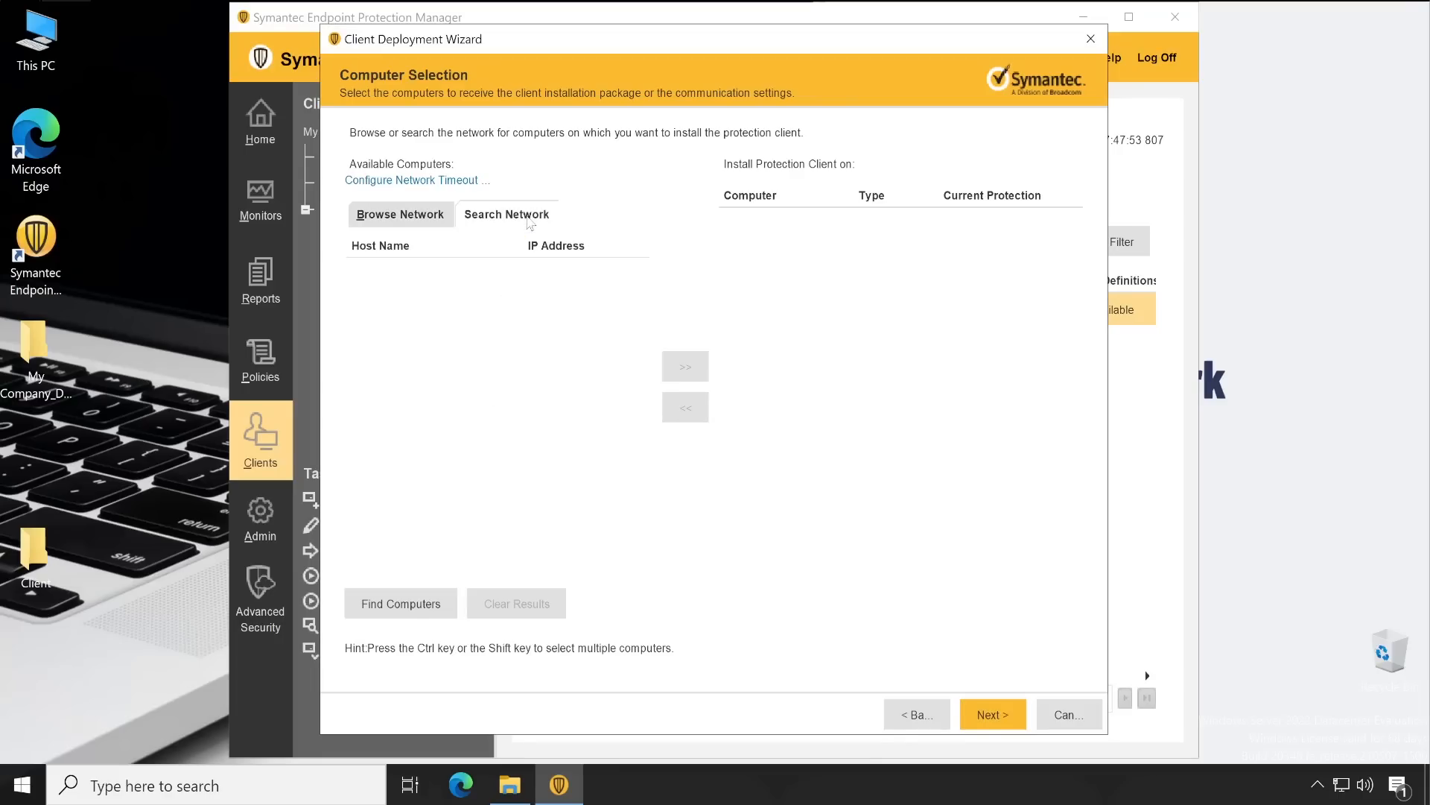
{"action": "left_click", "coordinate": [415, 605]}
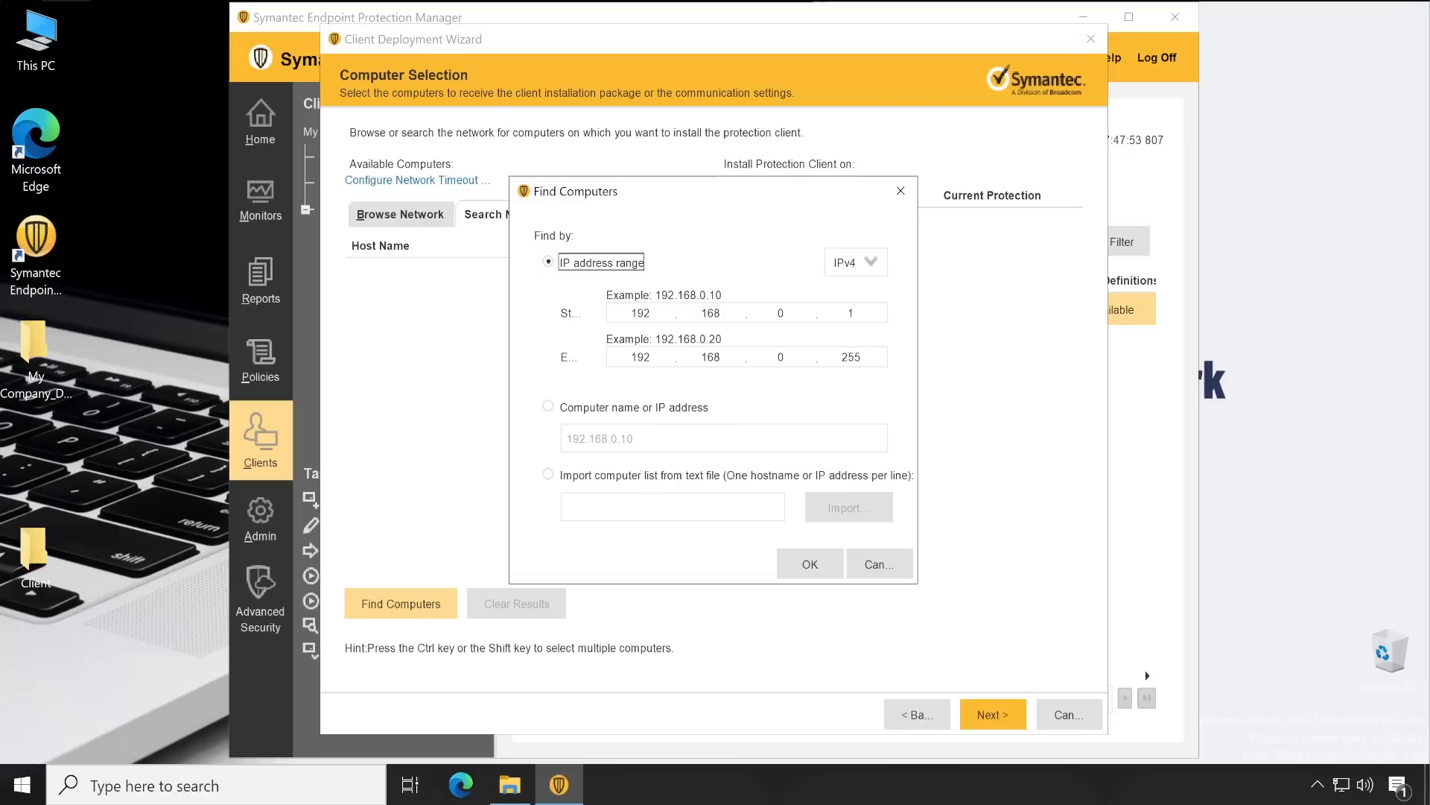
Search the IP range 192.168.0.1 to 192.168.0.150 for computers
{"action": "left_click", "coordinate": [852, 356]}
{"action": "type", "text": "150"}
{"action": "left_click", "coordinate": [810, 564]}
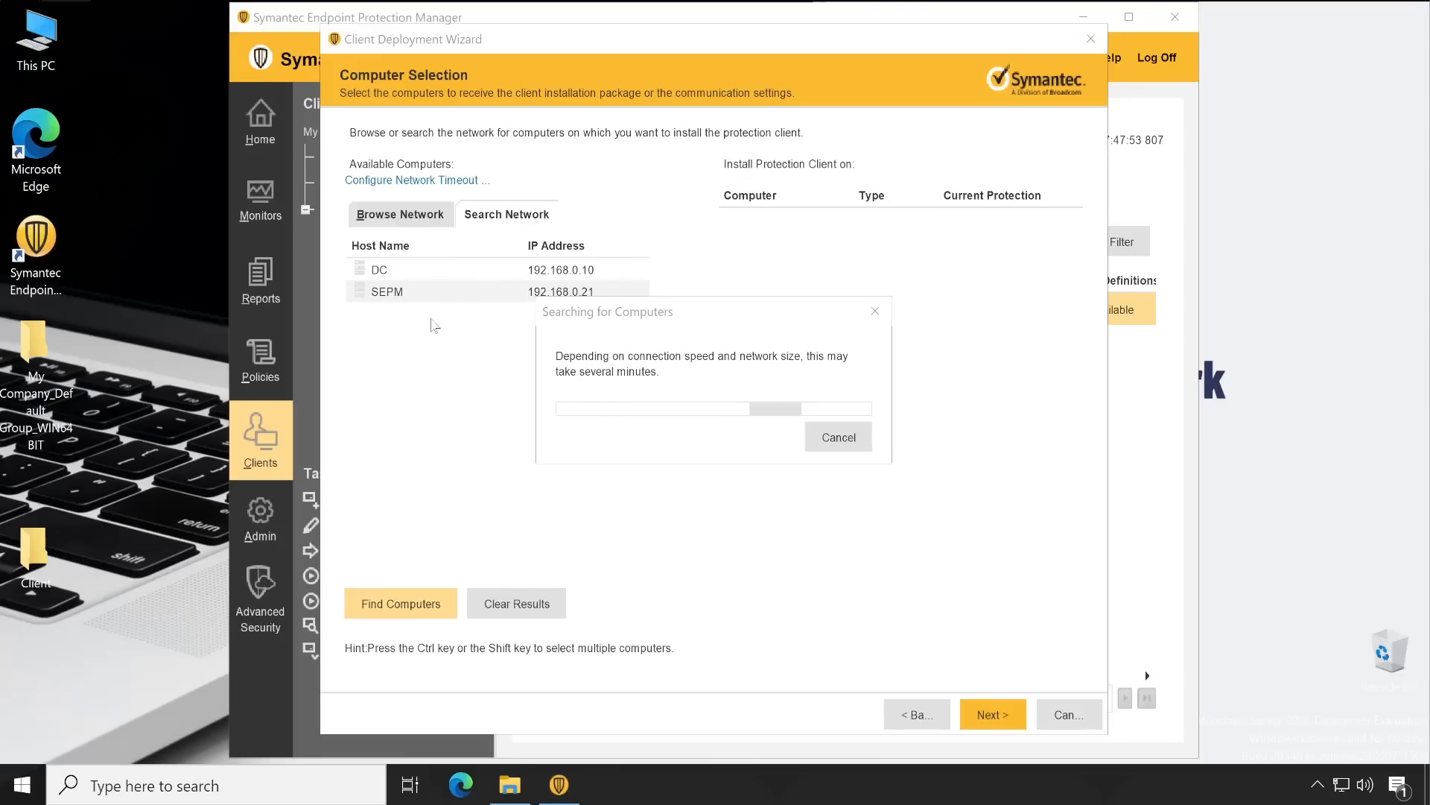
Confirm this machine's hostname is SEPM by running 'hostname' in a command prompt
{"action": "right_click", "coordinate": [22, 784]}
{"action": "left_click", "coordinate": [91, 683]}
{"action": "type", "text": "cmd"}
{"action": "key", "text": "Return"}
{"action": "type", "text": "hostname"}
{"action": "key", "text": "Return"}
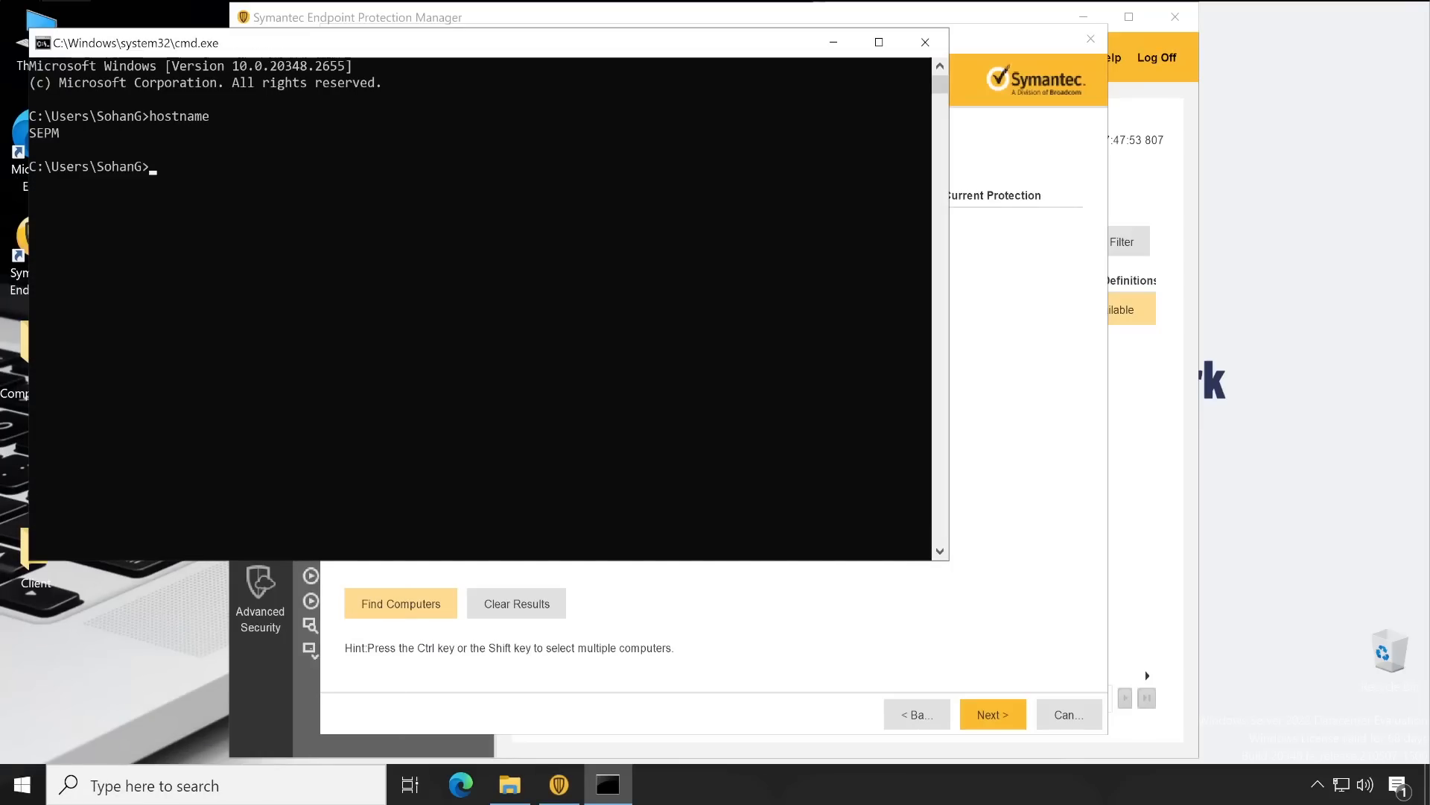
Add SEPM to the install list, confirm its login credentials, and send the client package
{"action": "left_click", "coordinate": [833, 41]}
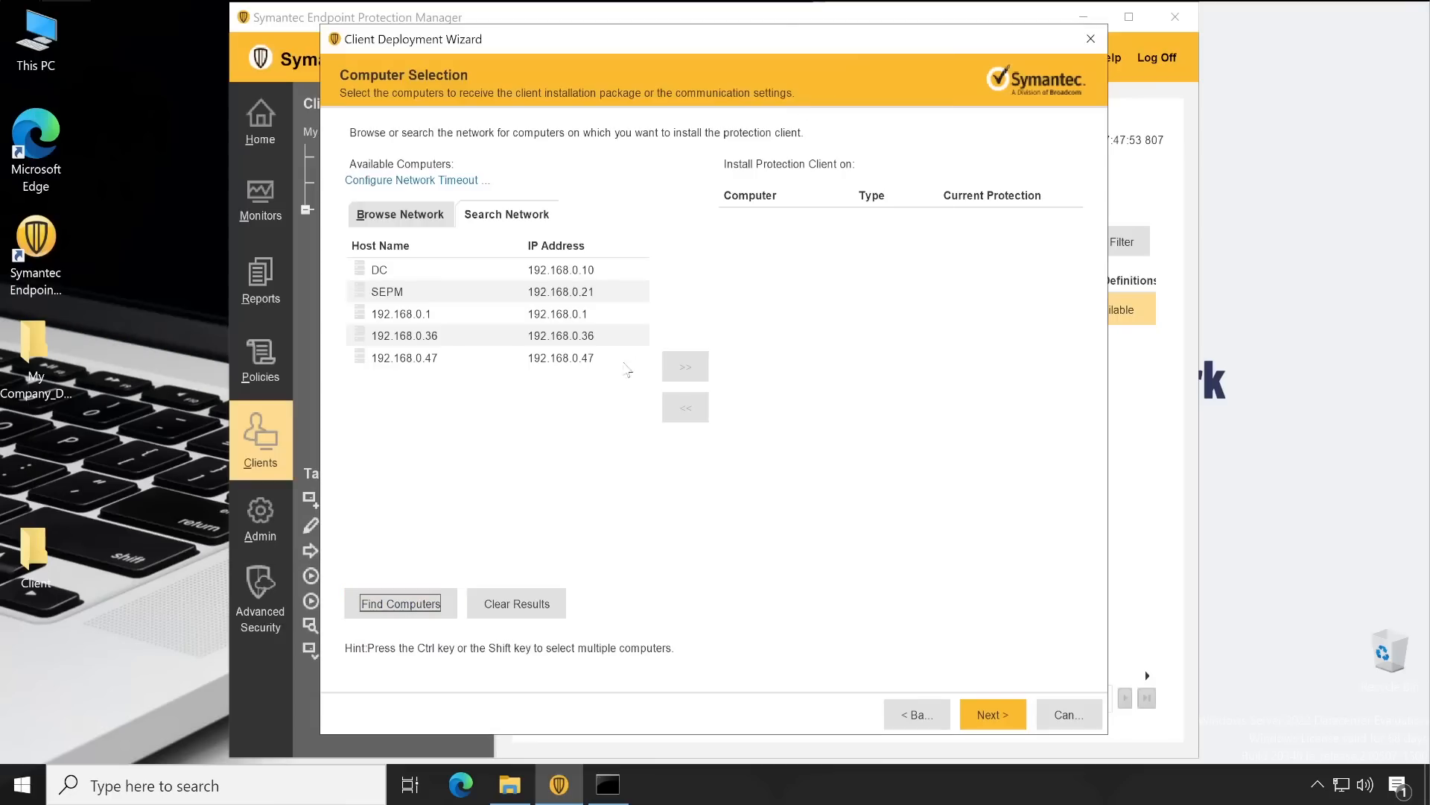
{"action": "left_click", "coordinate": [395, 292]}
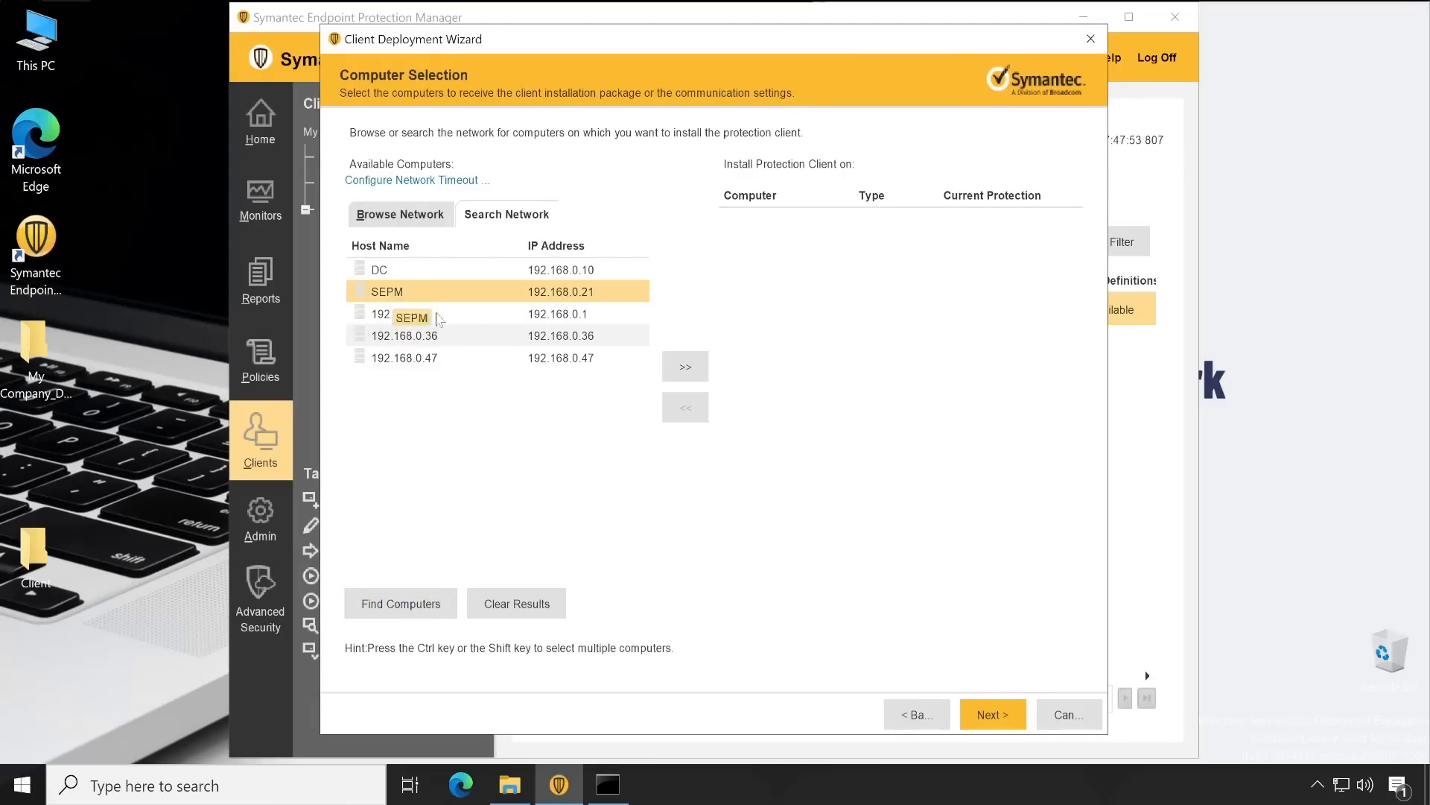
{"action": "left_click", "coordinate": [685, 366]}
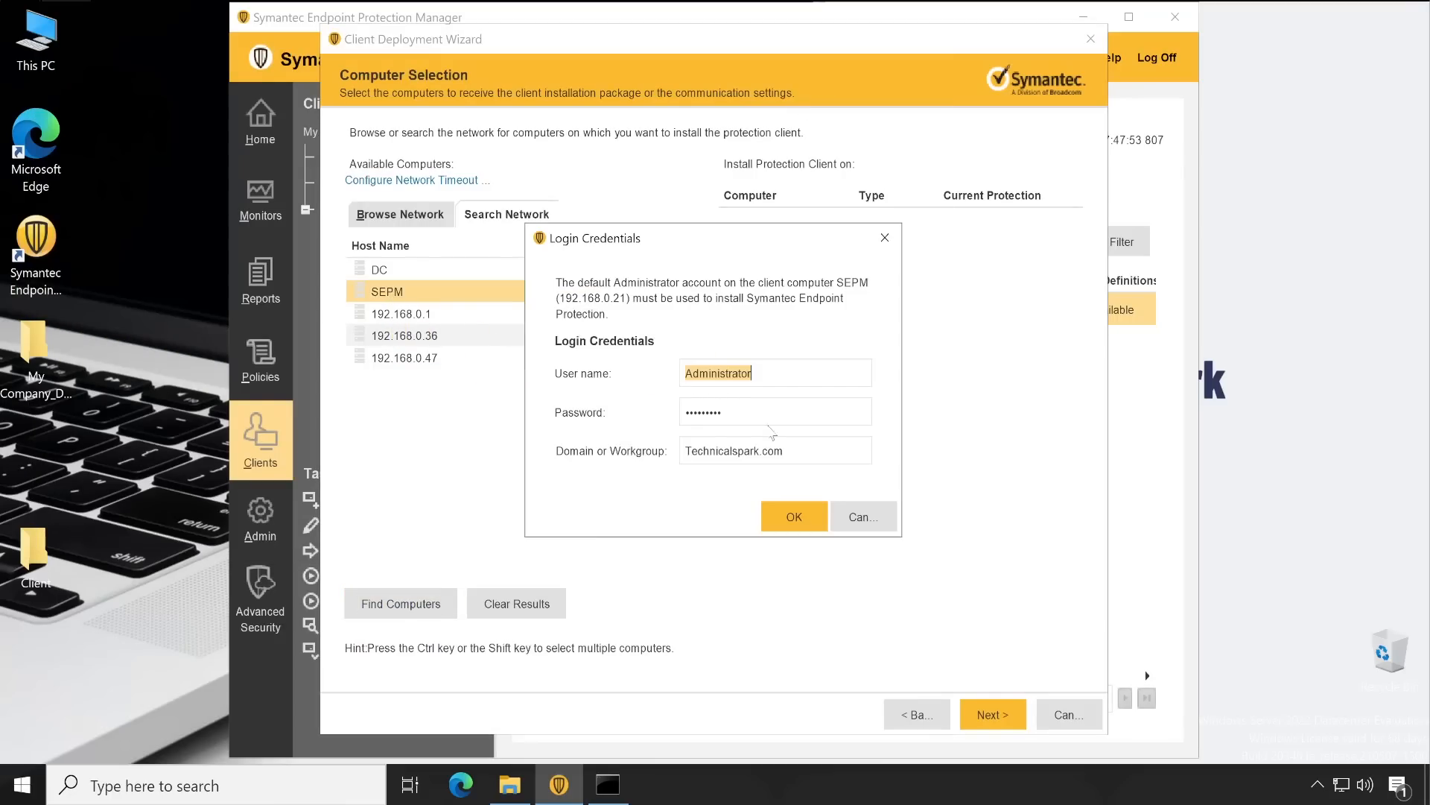
{"action": "left_click", "coordinate": [795, 515]}
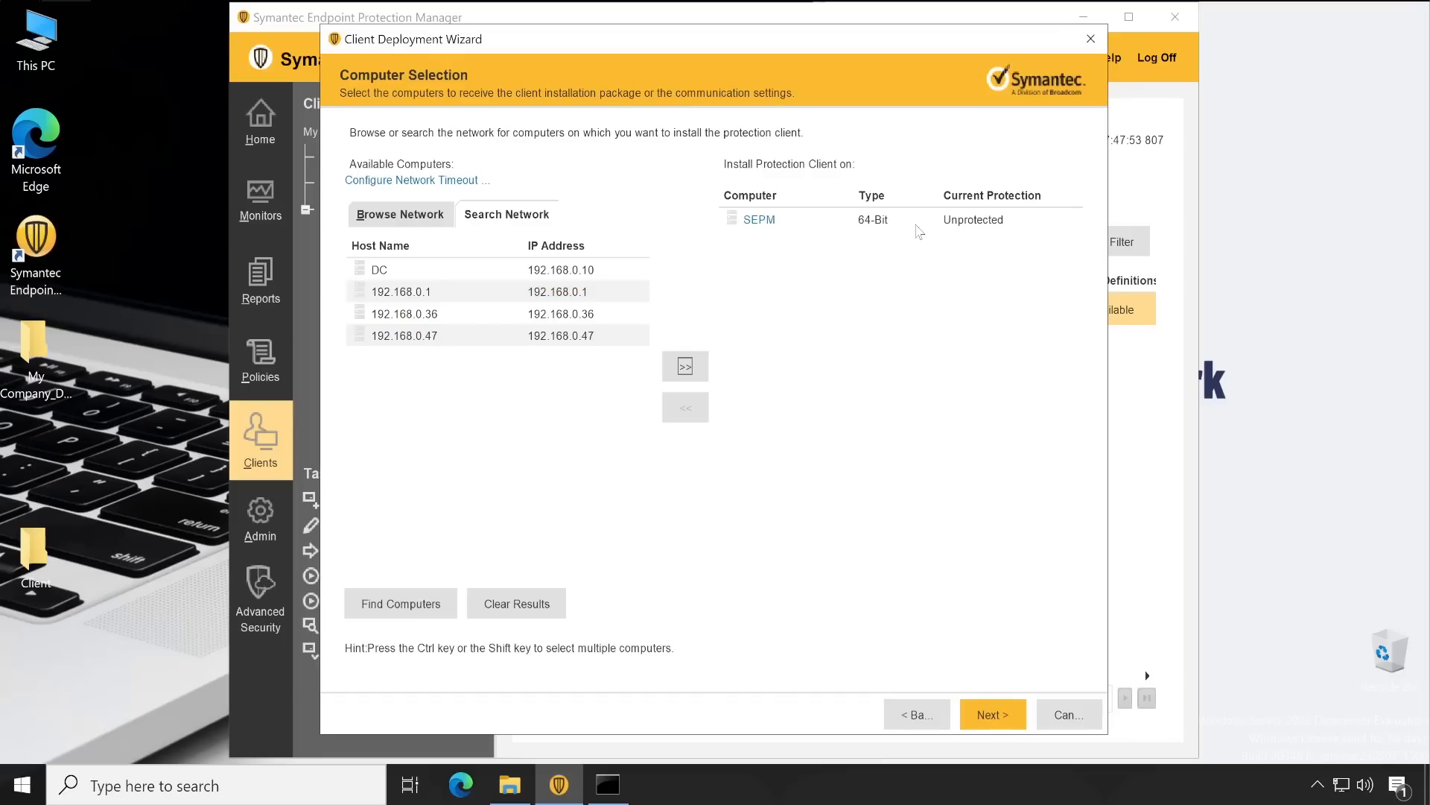
{"action": "left_click", "coordinate": [1007, 717]}
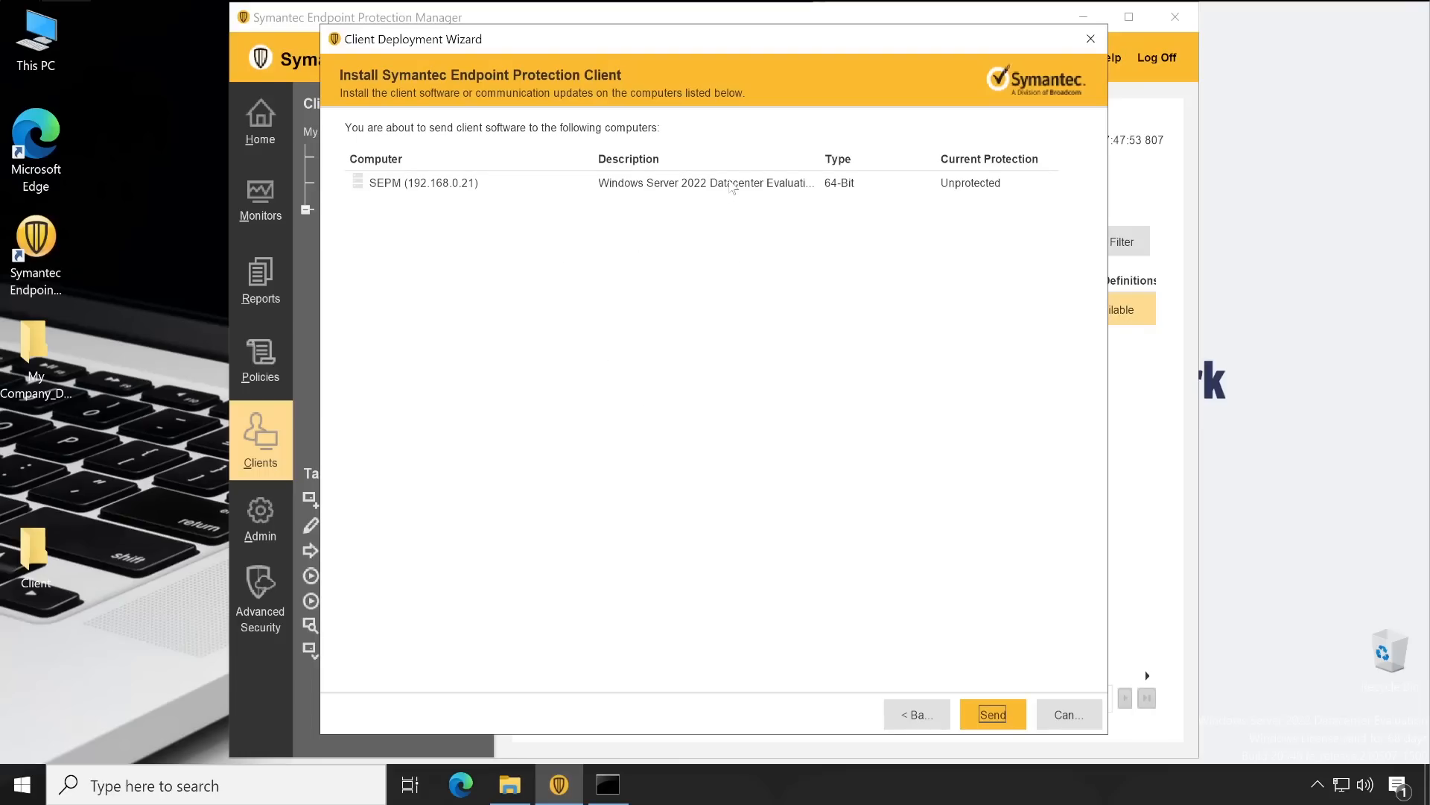
{"action": "left_click", "coordinate": [984, 723]}
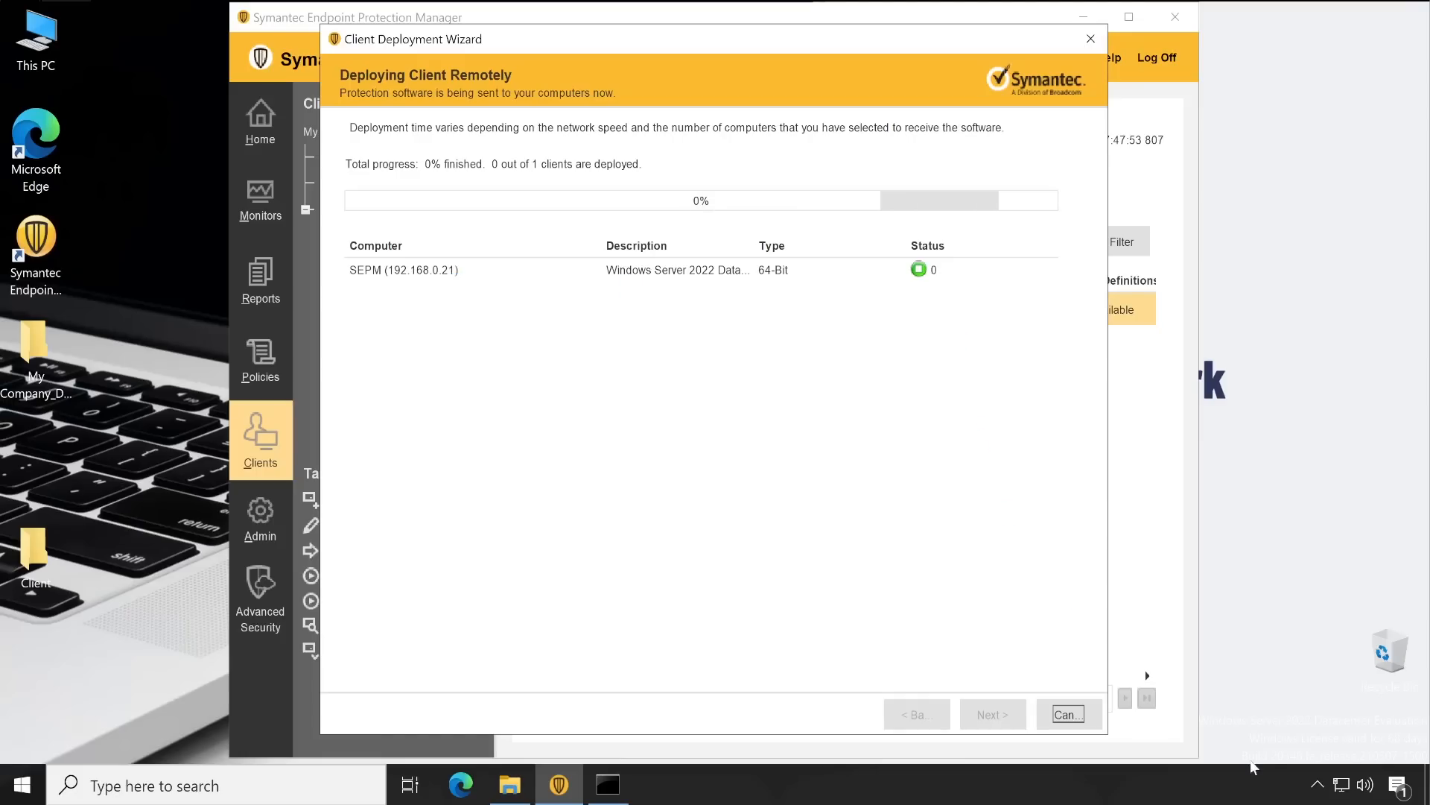
Wait for the deployment to SEPM to succeed, checking Task Manager's details meanwhile
{"action": "left_click", "coordinate": [1318, 782]}
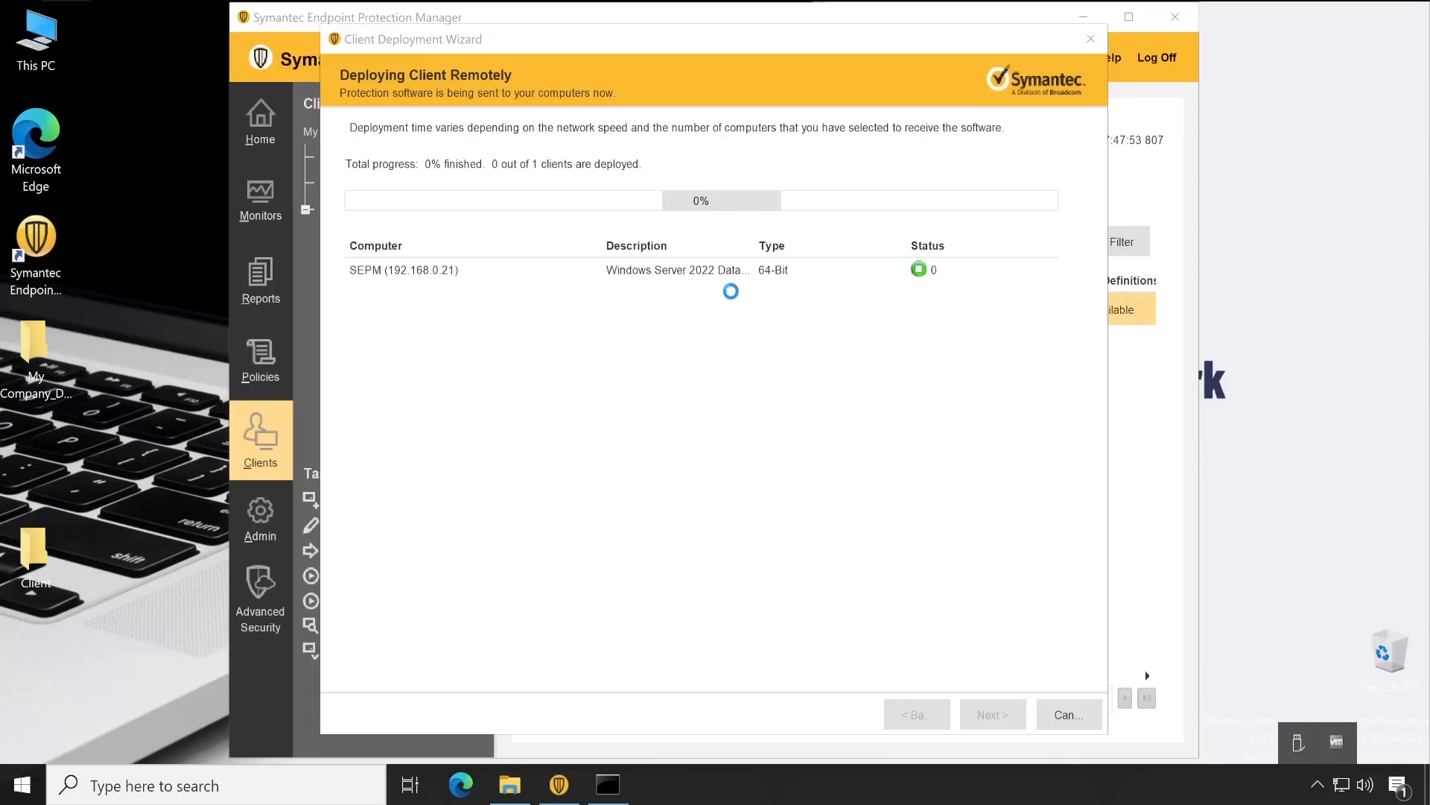
{"action": "right_click", "coordinate": [835, 776]}
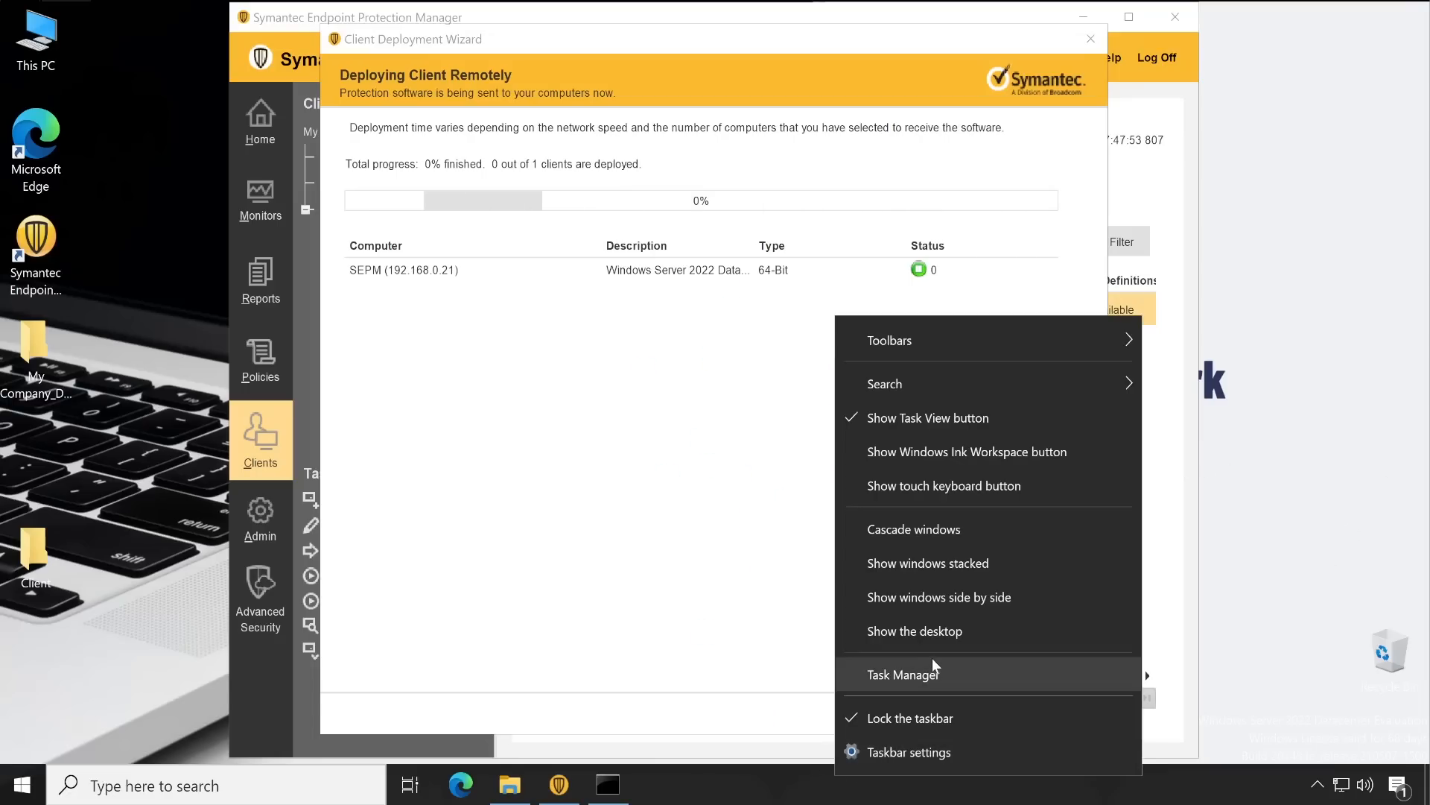
{"action": "left_click", "coordinate": [936, 678]}
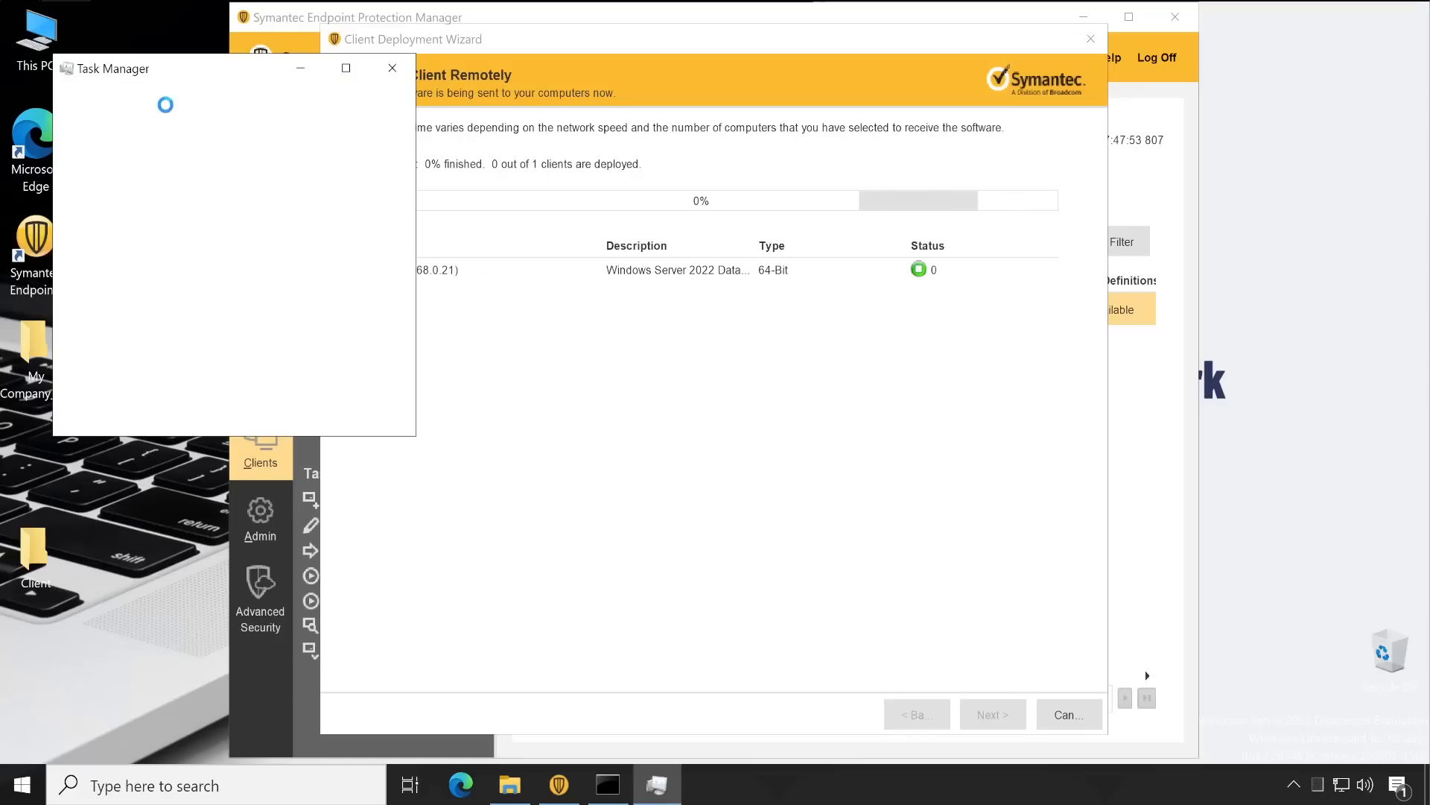
{"action": "left_click", "coordinate": [112, 409]}
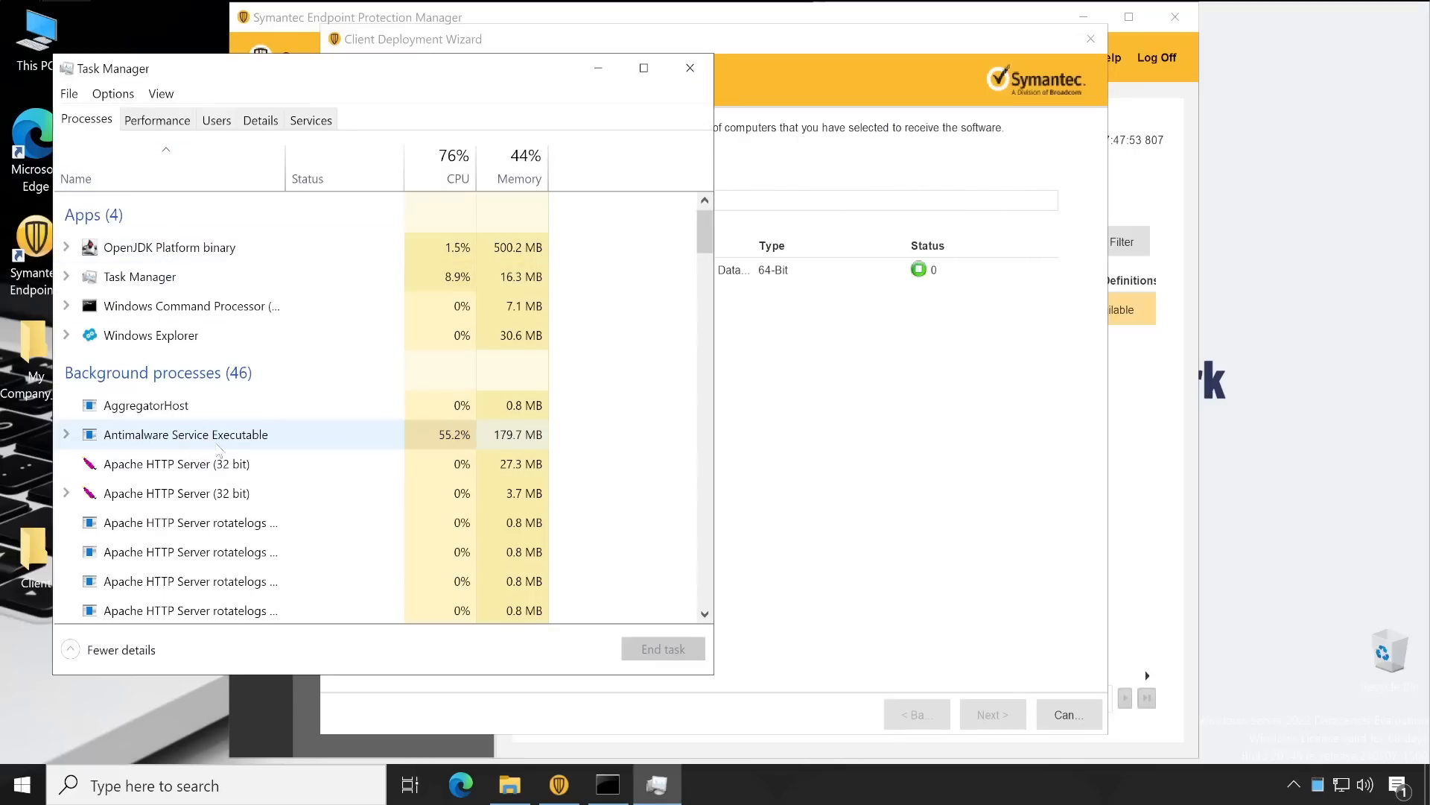
{"action": "left_click", "coordinate": [692, 69]}
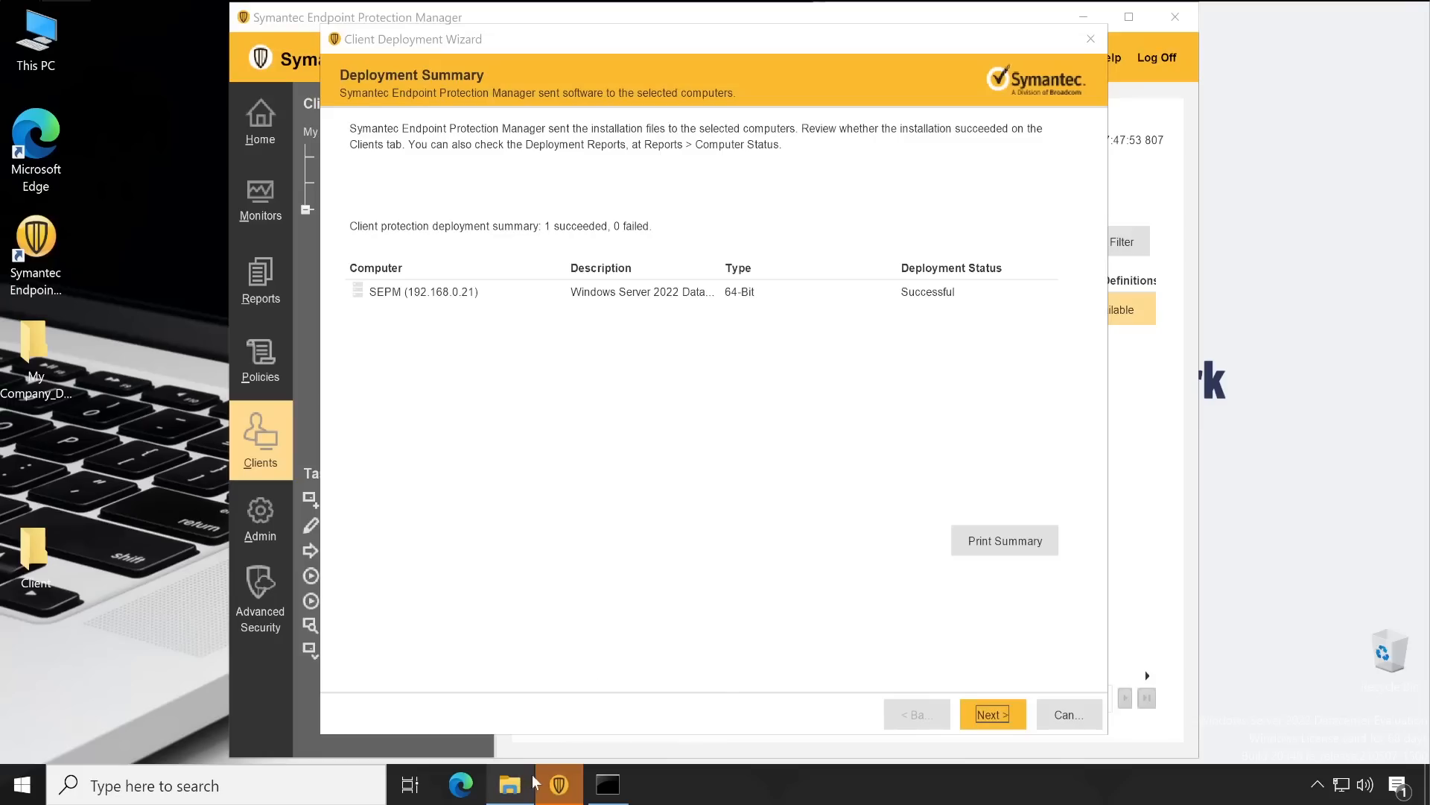
Skip printing the deployment summary and finish the Client Deployment Wizard
{"action": "left_click", "coordinate": [561, 789]}
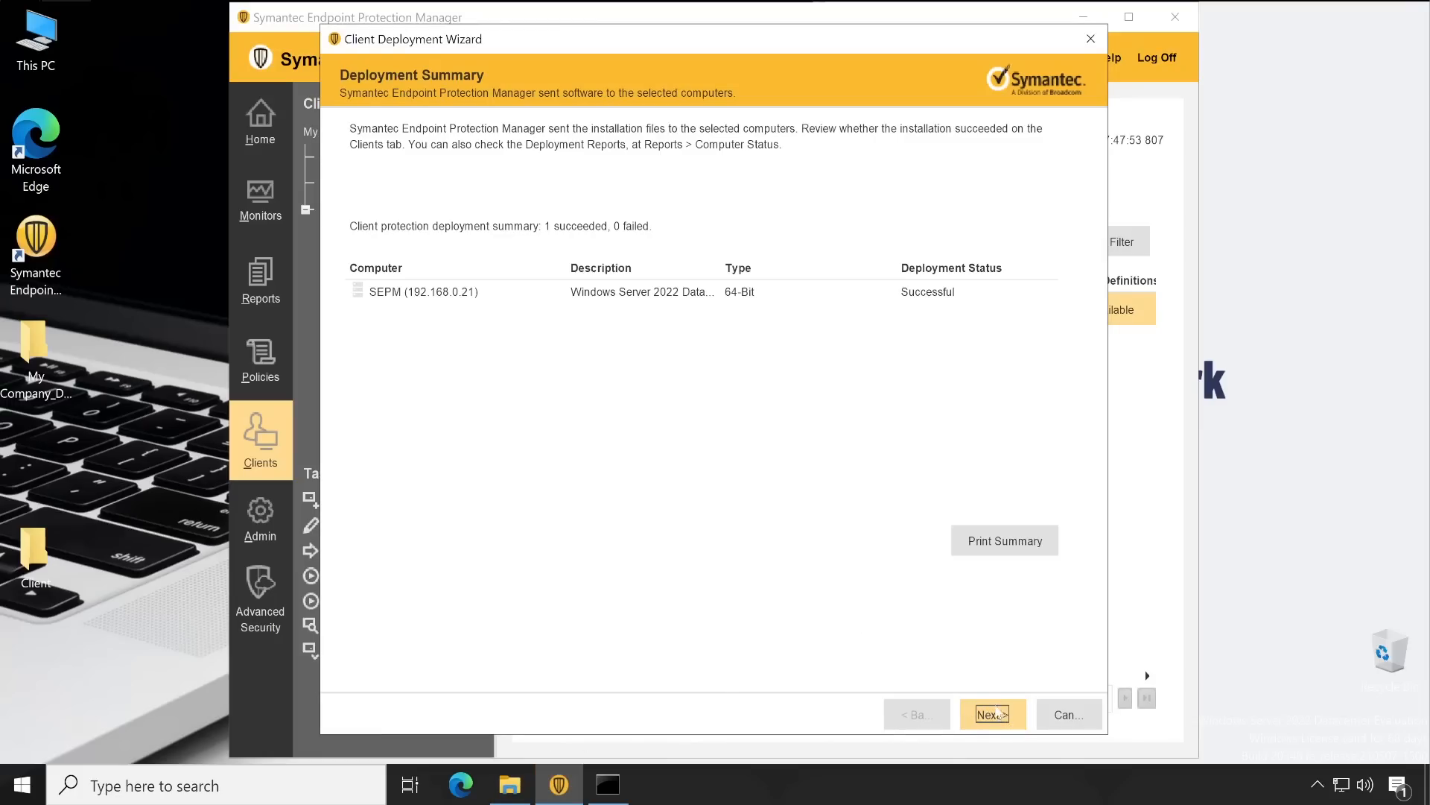
{"action": "left_click", "coordinate": [1009, 547]}
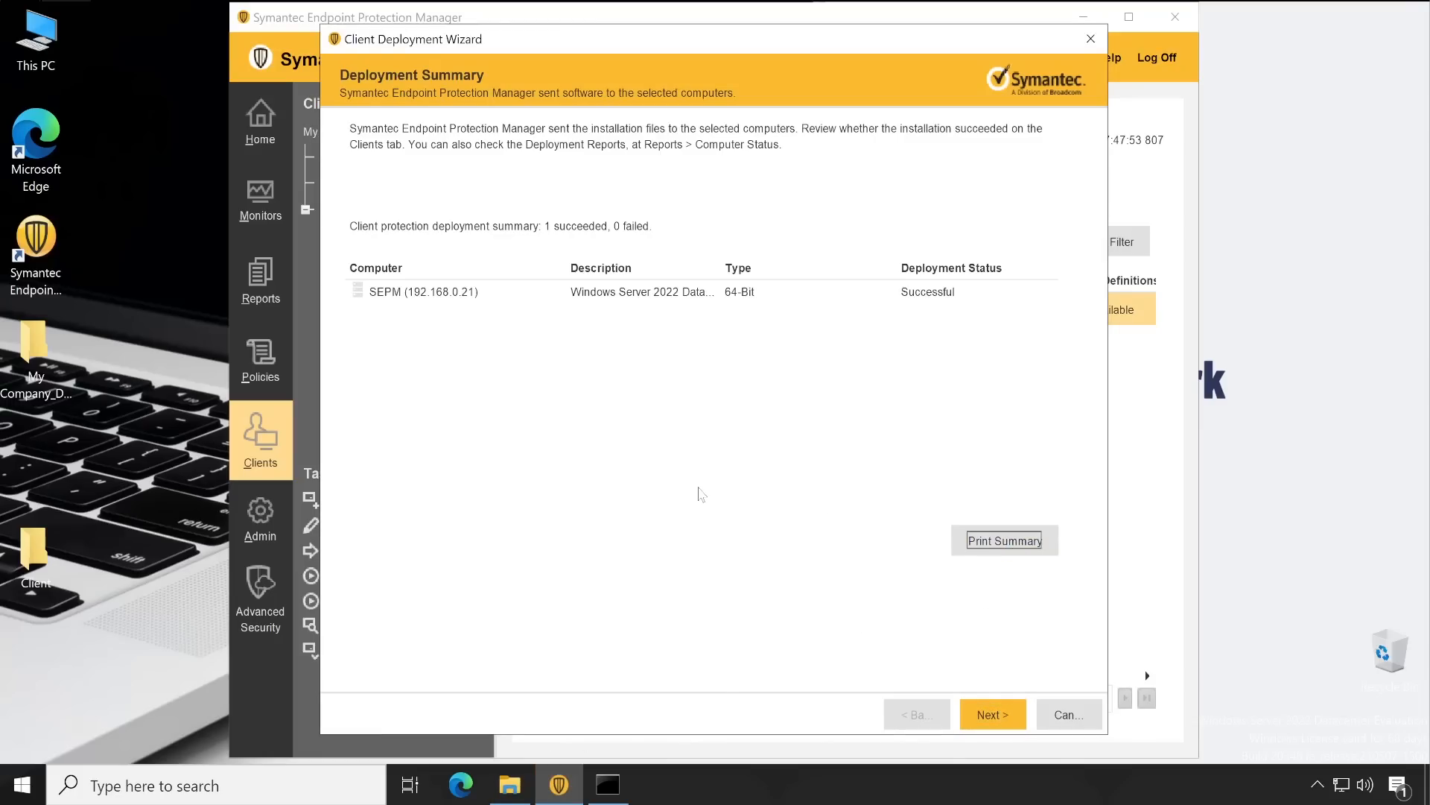
{"action": "left_click", "coordinate": [476, 363]}
{"action": "left_click", "coordinate": [993, 714]}
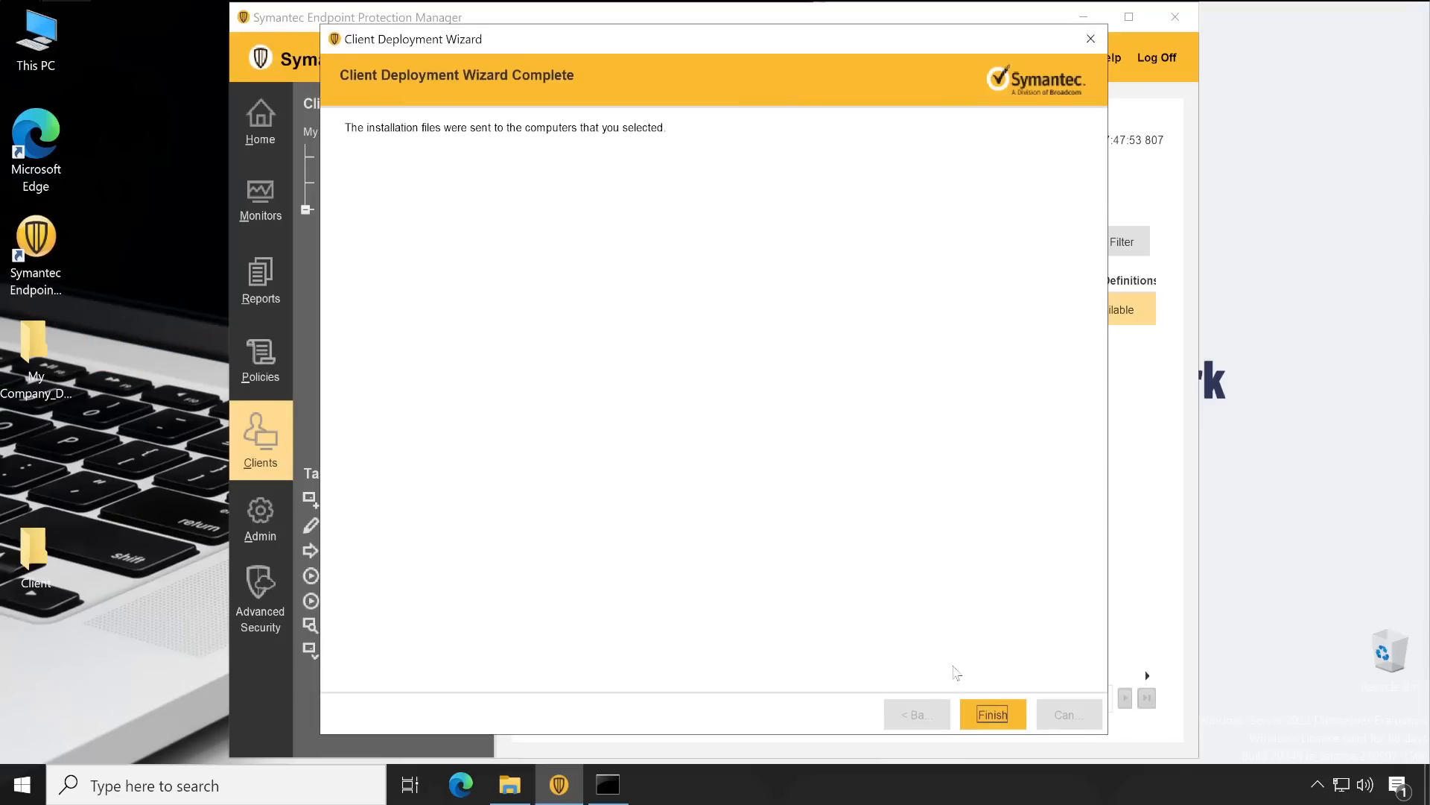
{"action": "left_click", "coordinate": [995, 714]}
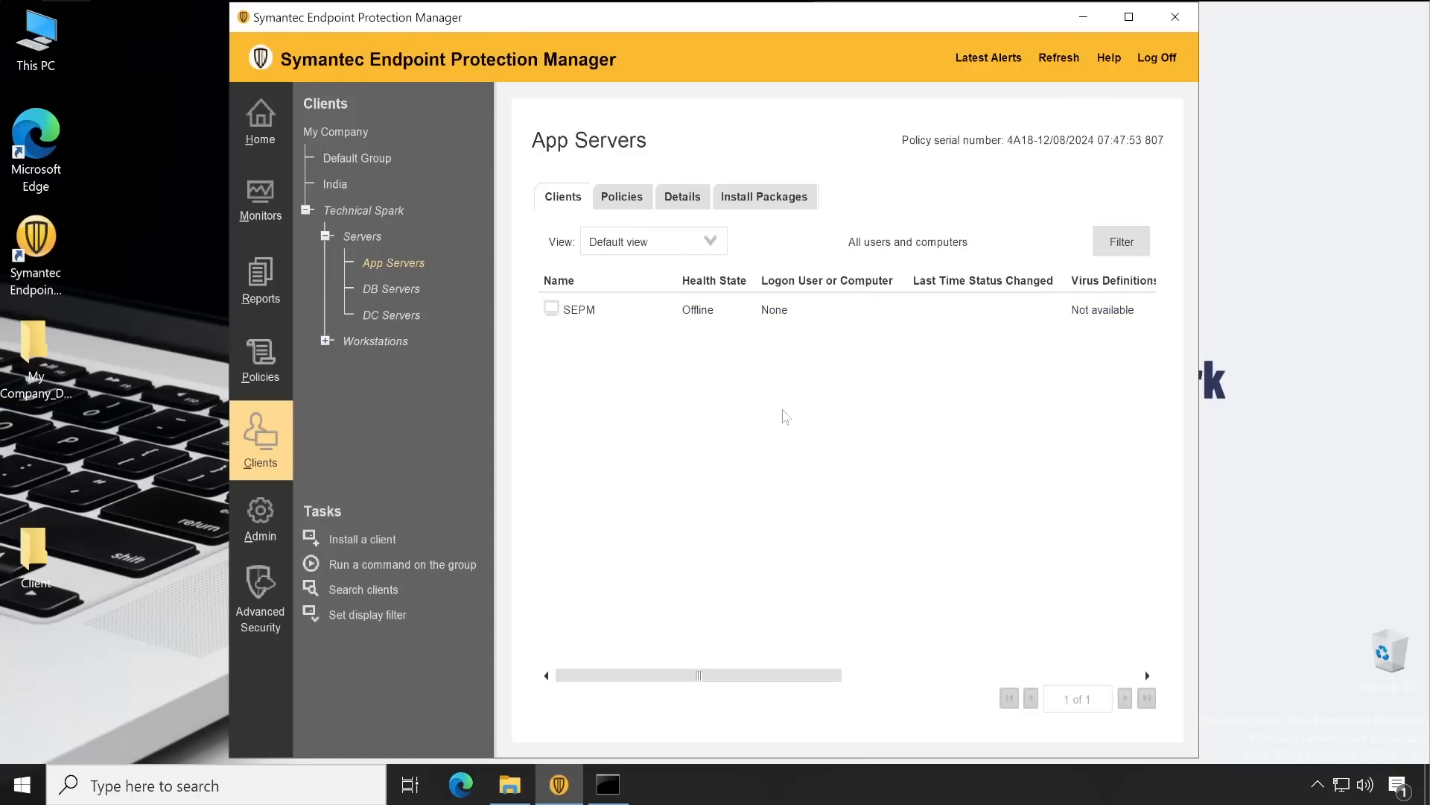
{"action": "left_click", "coordinate": [1059, 59]}
{"action": "right_click", "coordinate": [22, 785]}
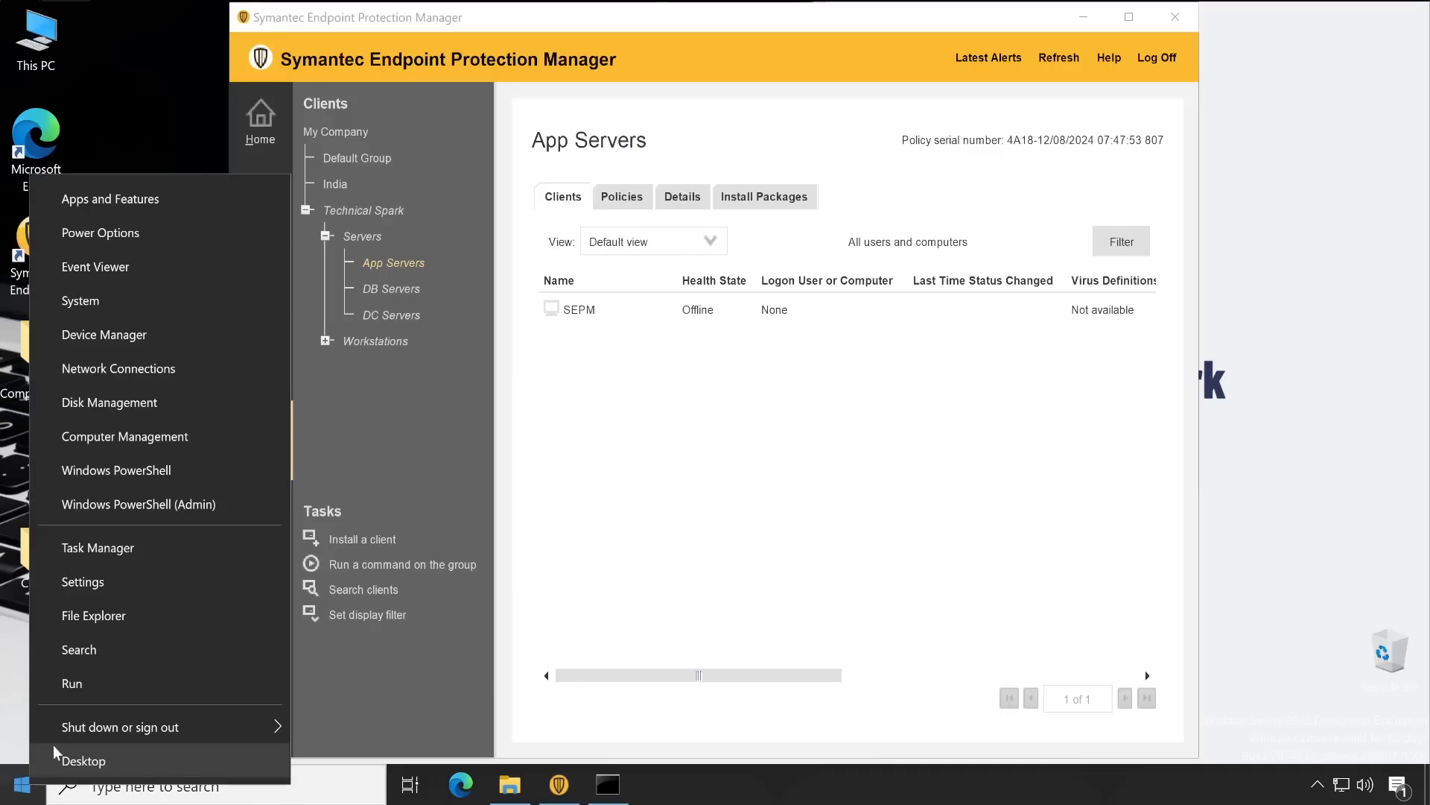
{"action": "left_click", "coordinate": [72, 683]}
{"action": "key", "text": "Return"}
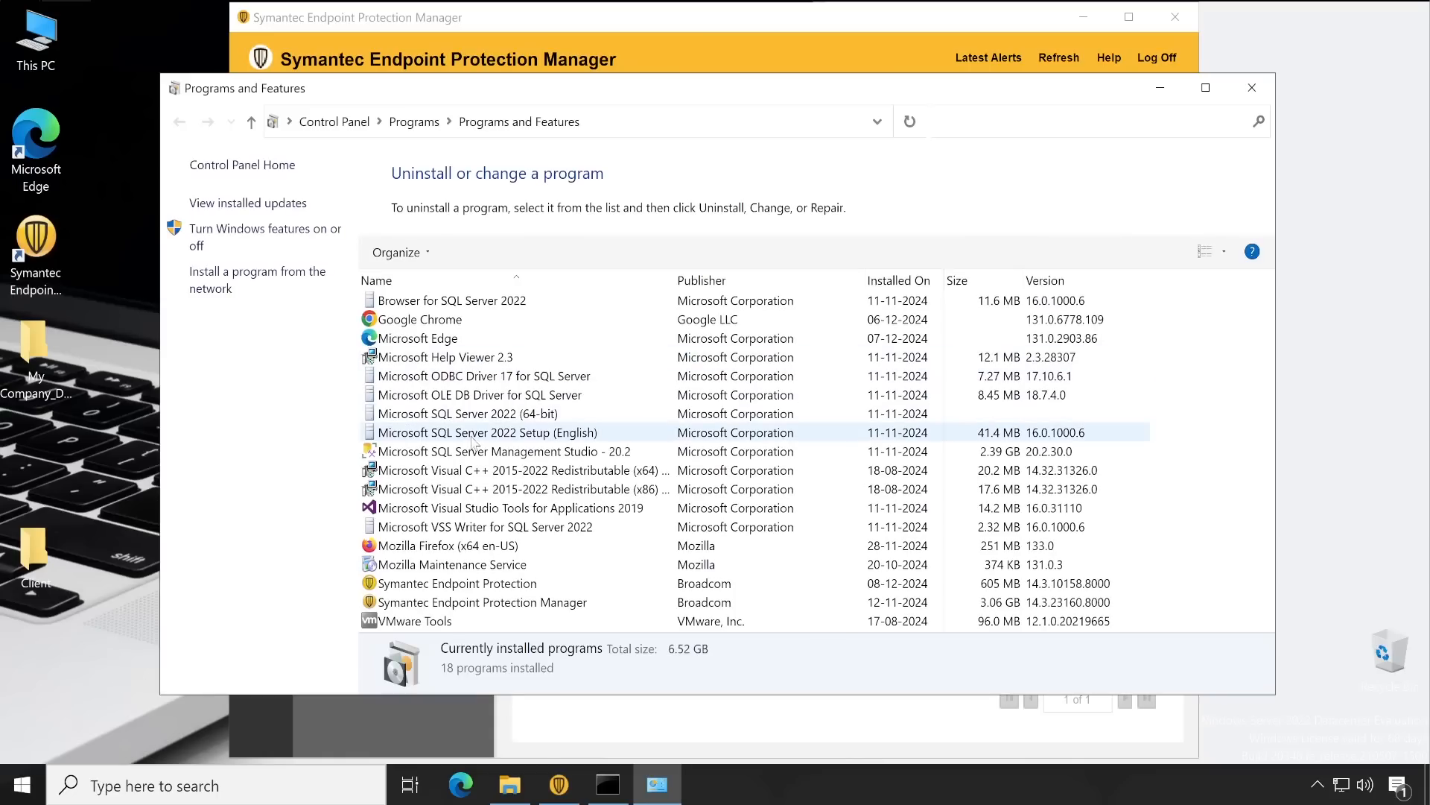
{"action": "left_click", "coordinate": [898, 280]}
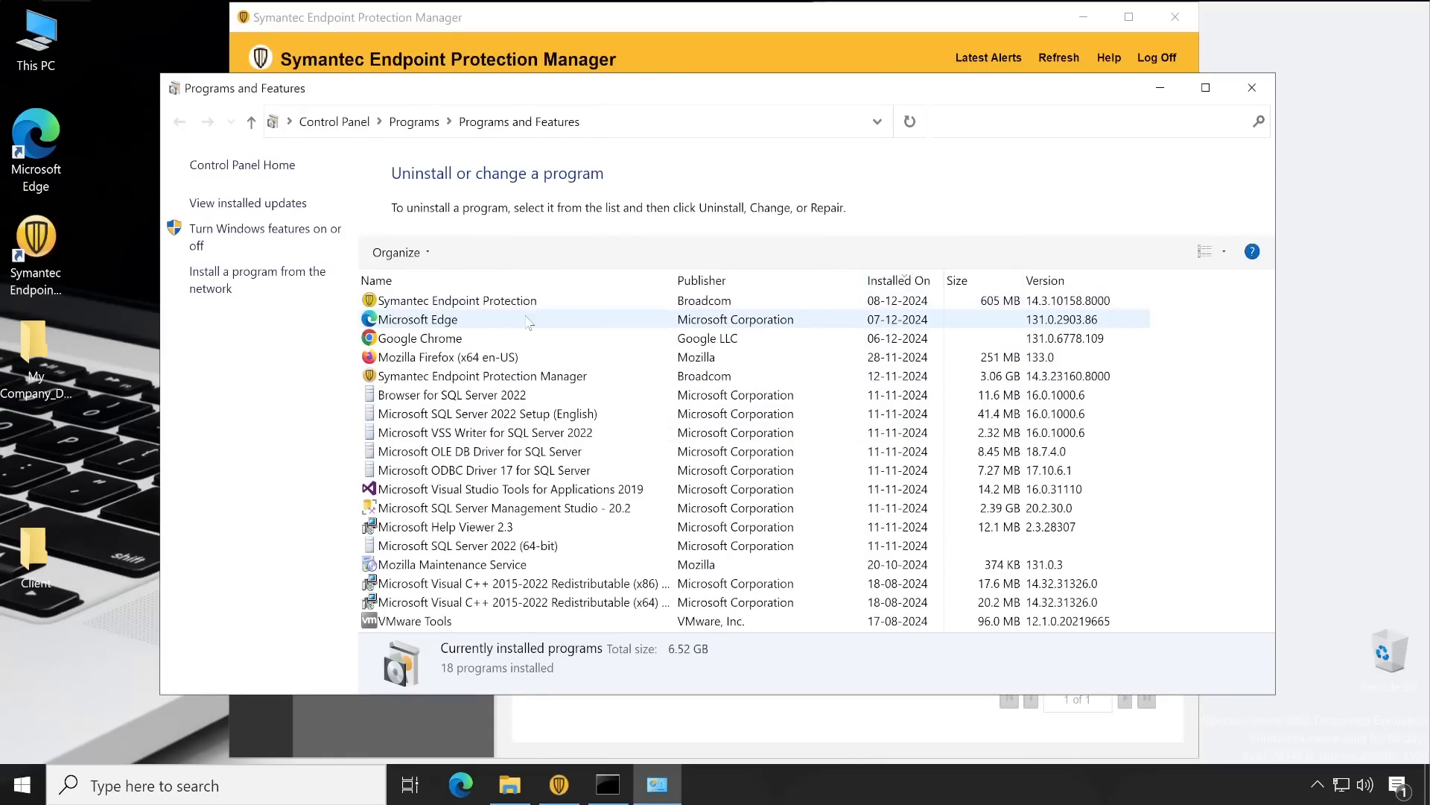
{"action": "left_click", "coordinate": [913, 301]}
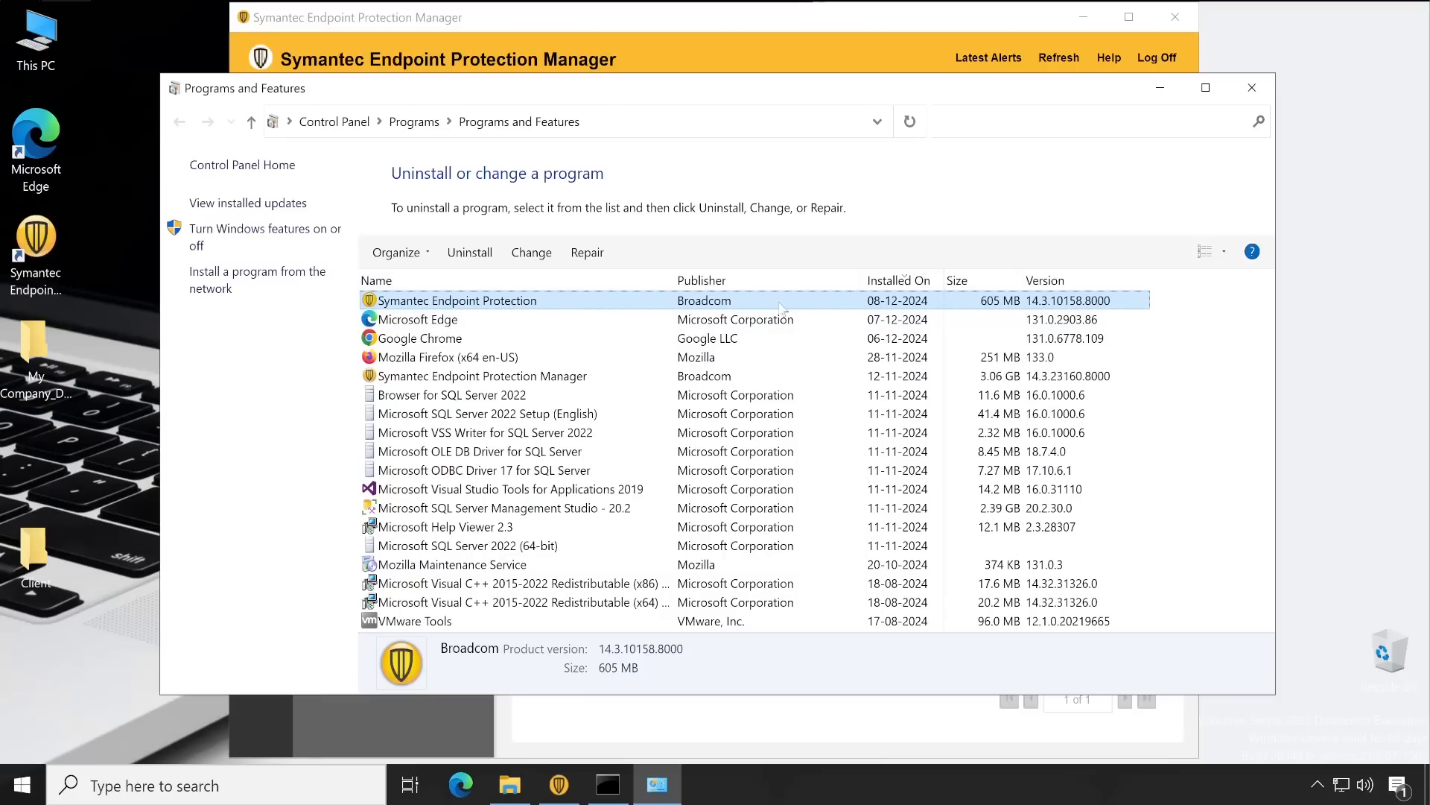
{"action": "left_click", "coordinate": [1258, 89]}
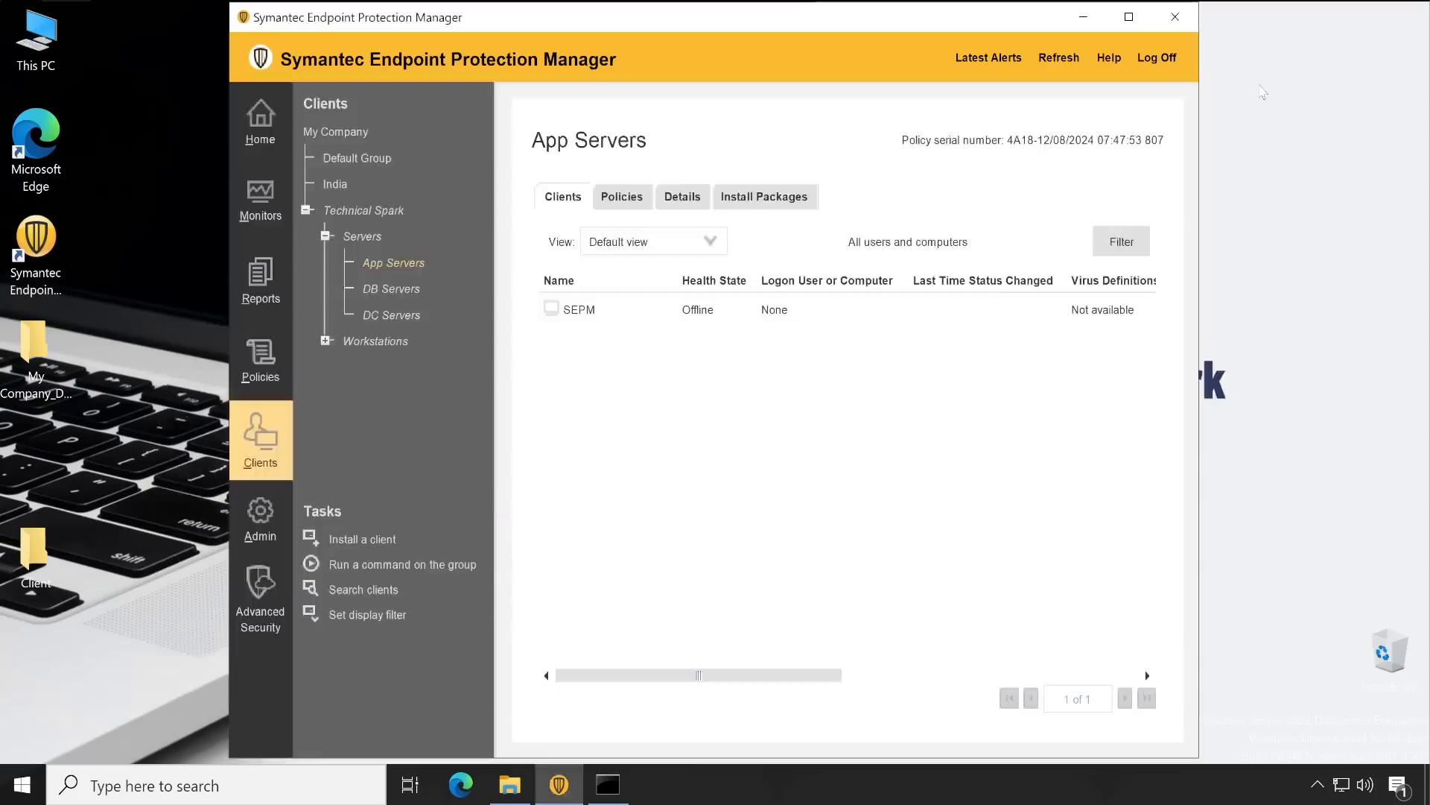
Refresh the client list to update SEPM's status and bring up the restart prompt
{"action": "left_click", "coordinate": [1068, 59]}
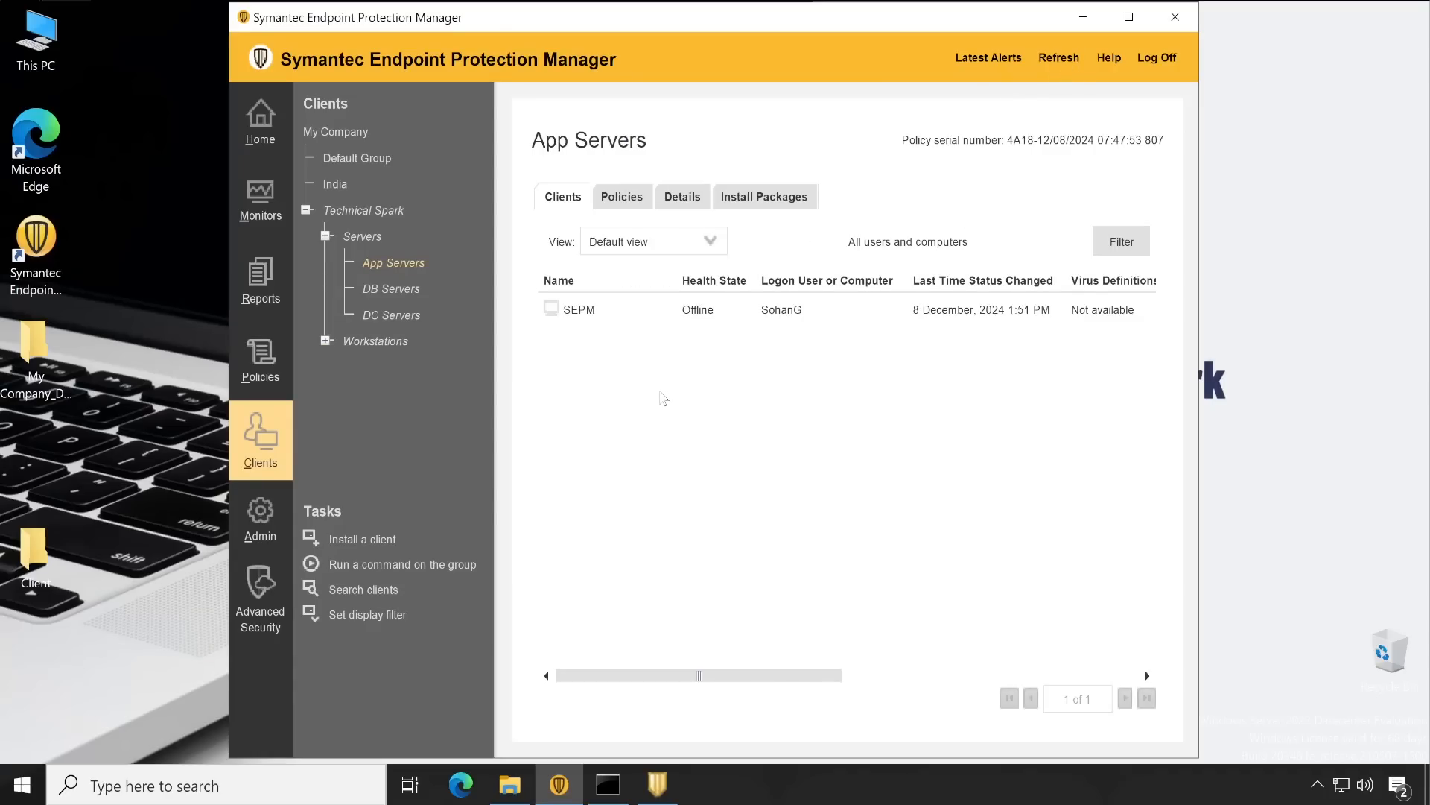
{"action": "left_click", "coordinate": [671, 787]}
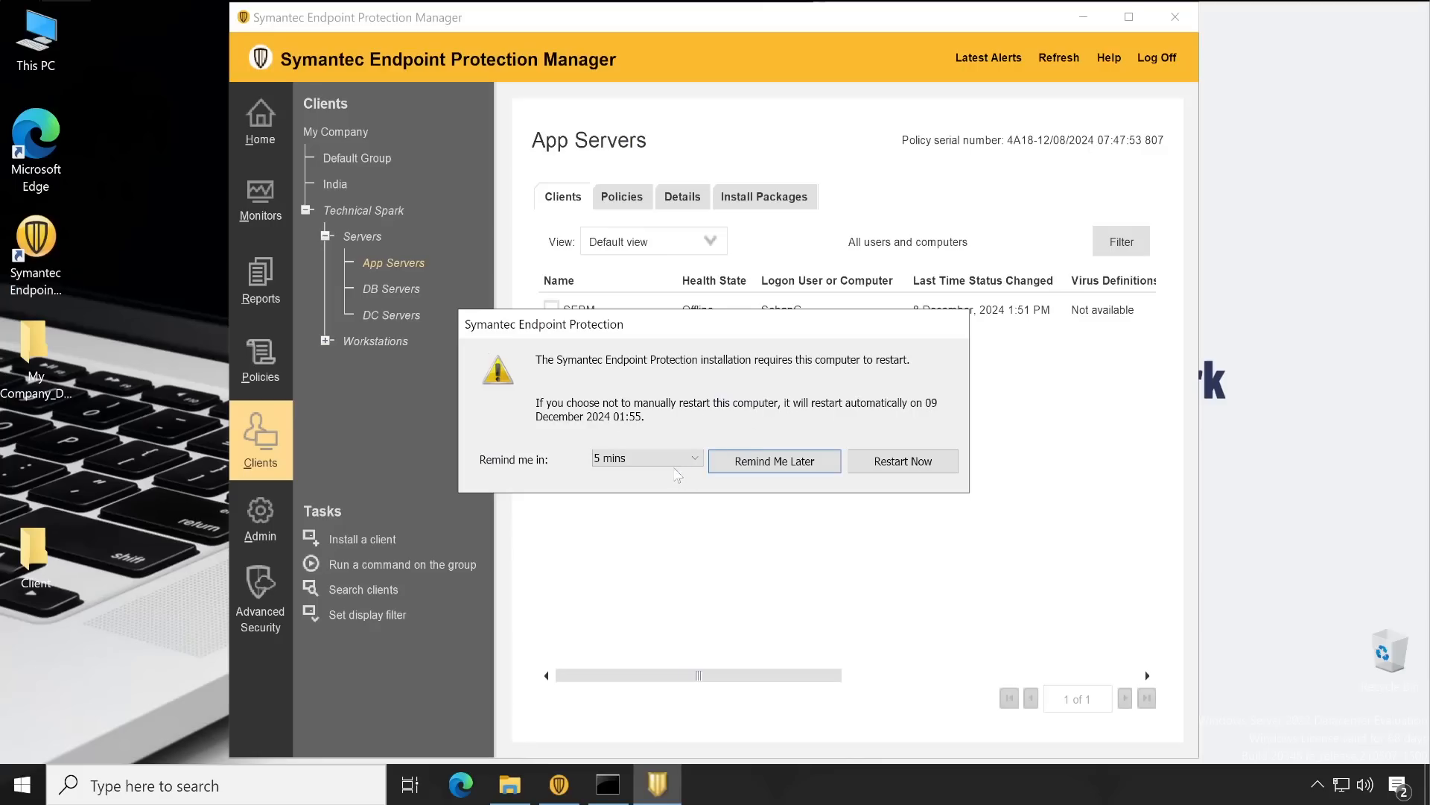
{"action": "left_click_drag", "start_coordinate": [780, 335], "coordinate": [767, 413]}
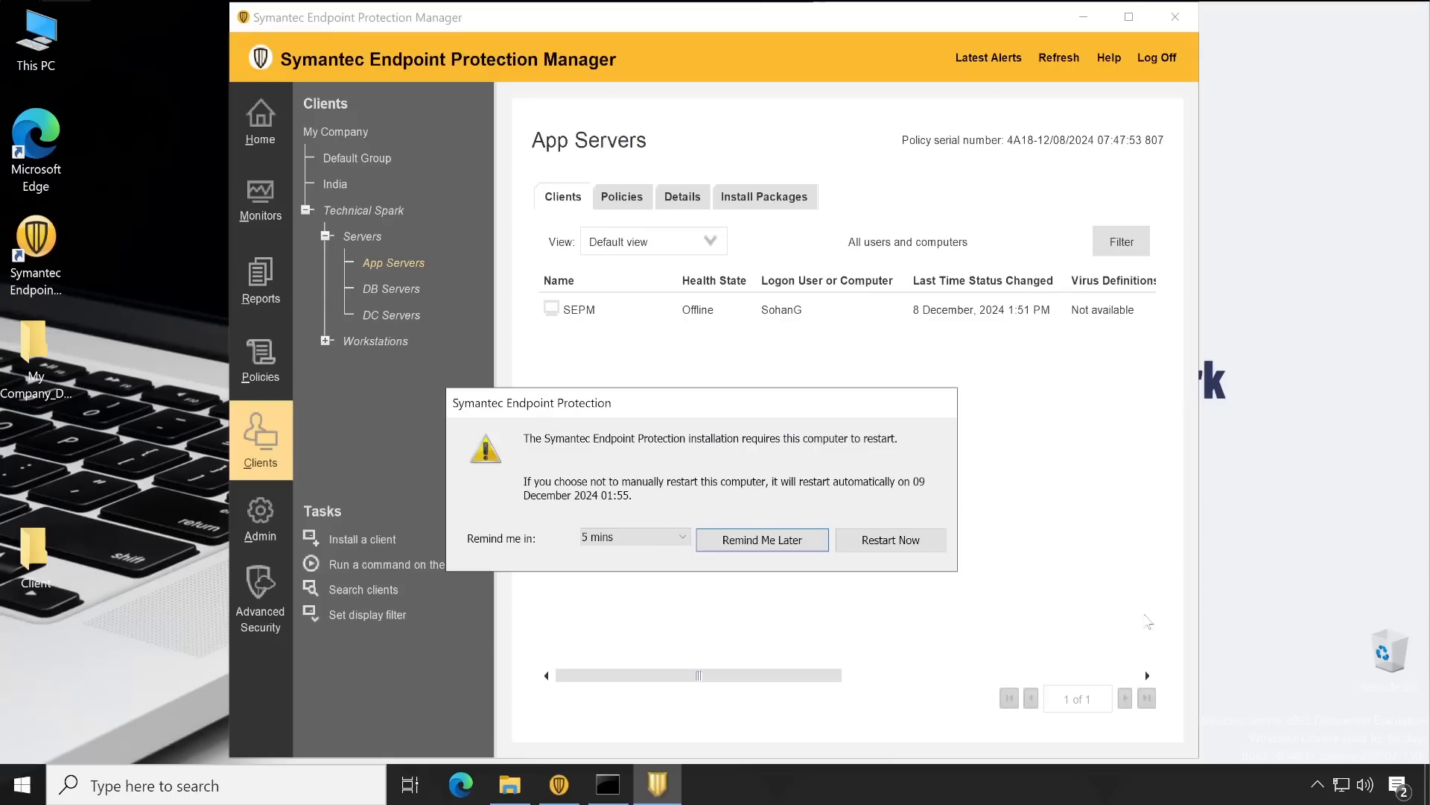
Check the Symantec Endpoint Protection client's Status from the tray icon, then close it
{"action": "left_click", "coordinate": [1317, 784]}
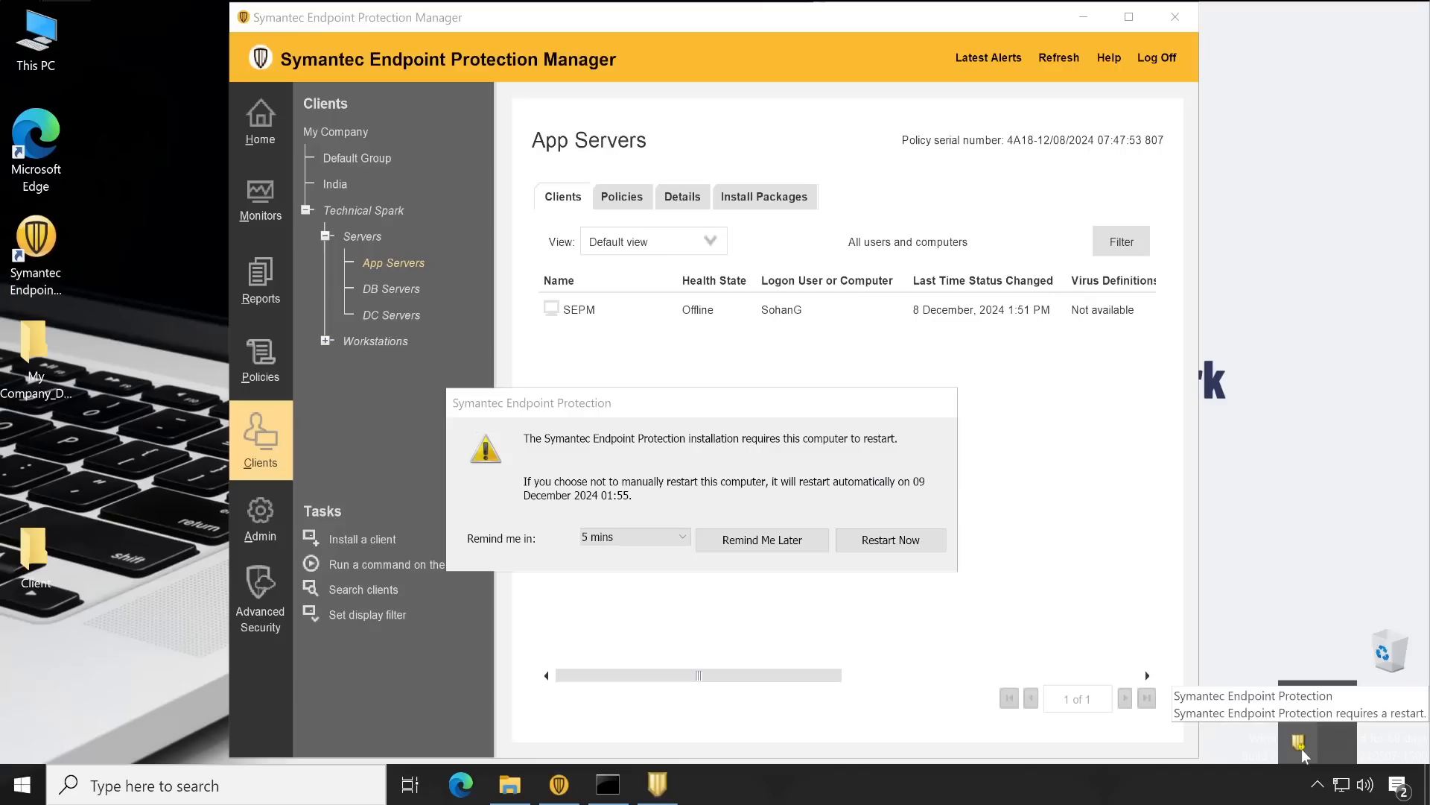
{"action": "right_click", "coordinate": [1301, 751]}
{"action": "left_click", "coordinate": [1165, 691]}
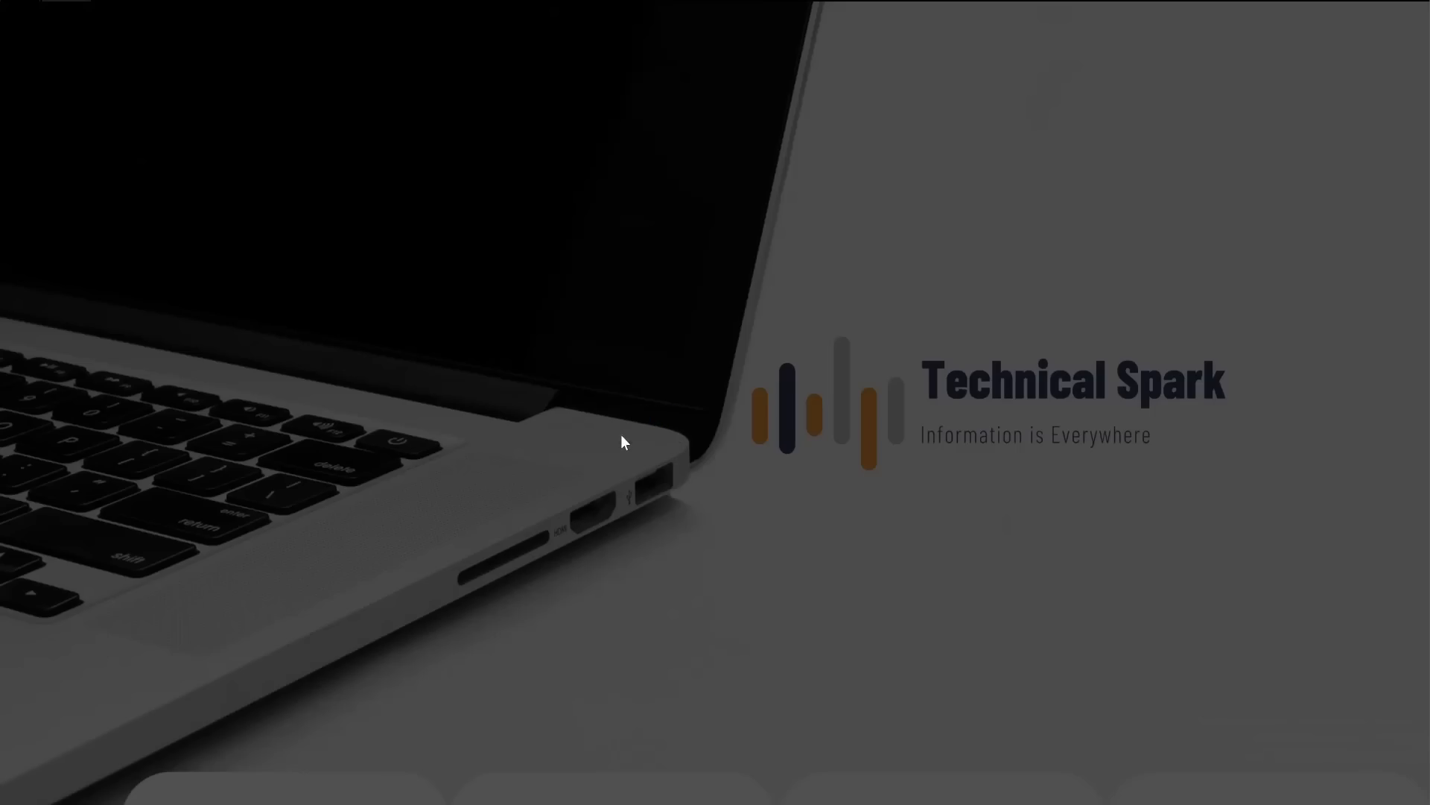
{"action": "left_click", "coordinate": [610, 534]}
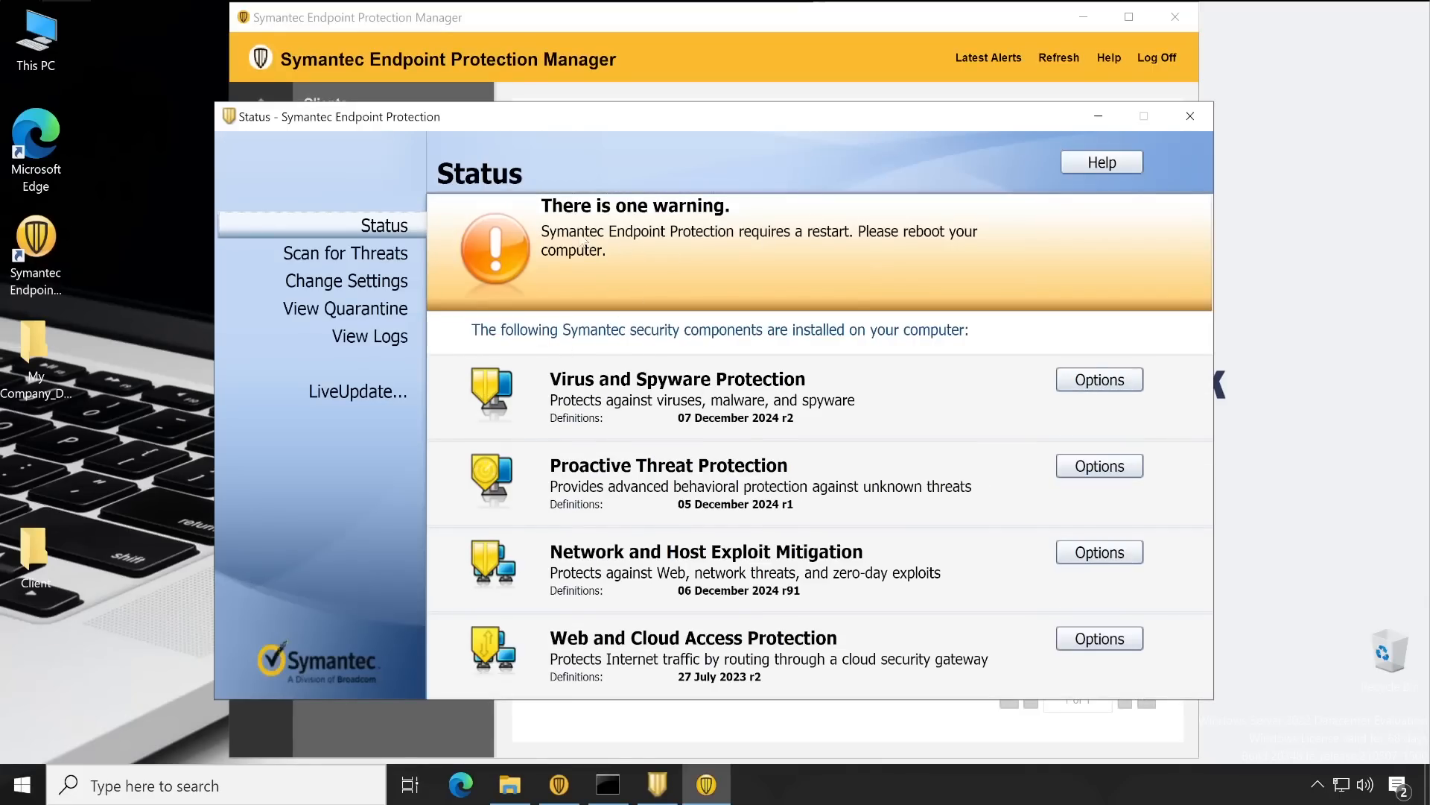
{"action": "left_click", "coordinate": [1191, 119]}
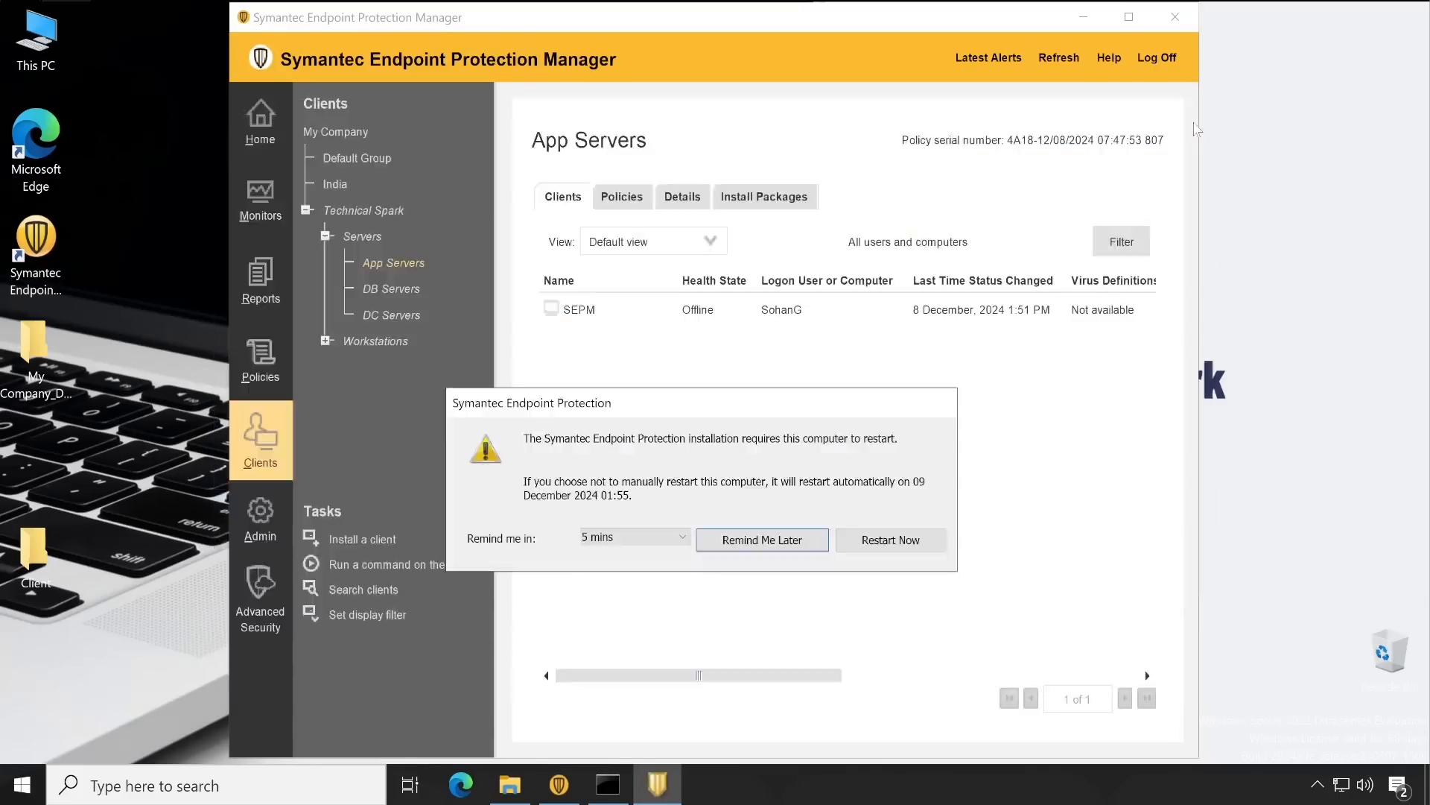
{"action": "left_click", "coordinate": [879, 544]}
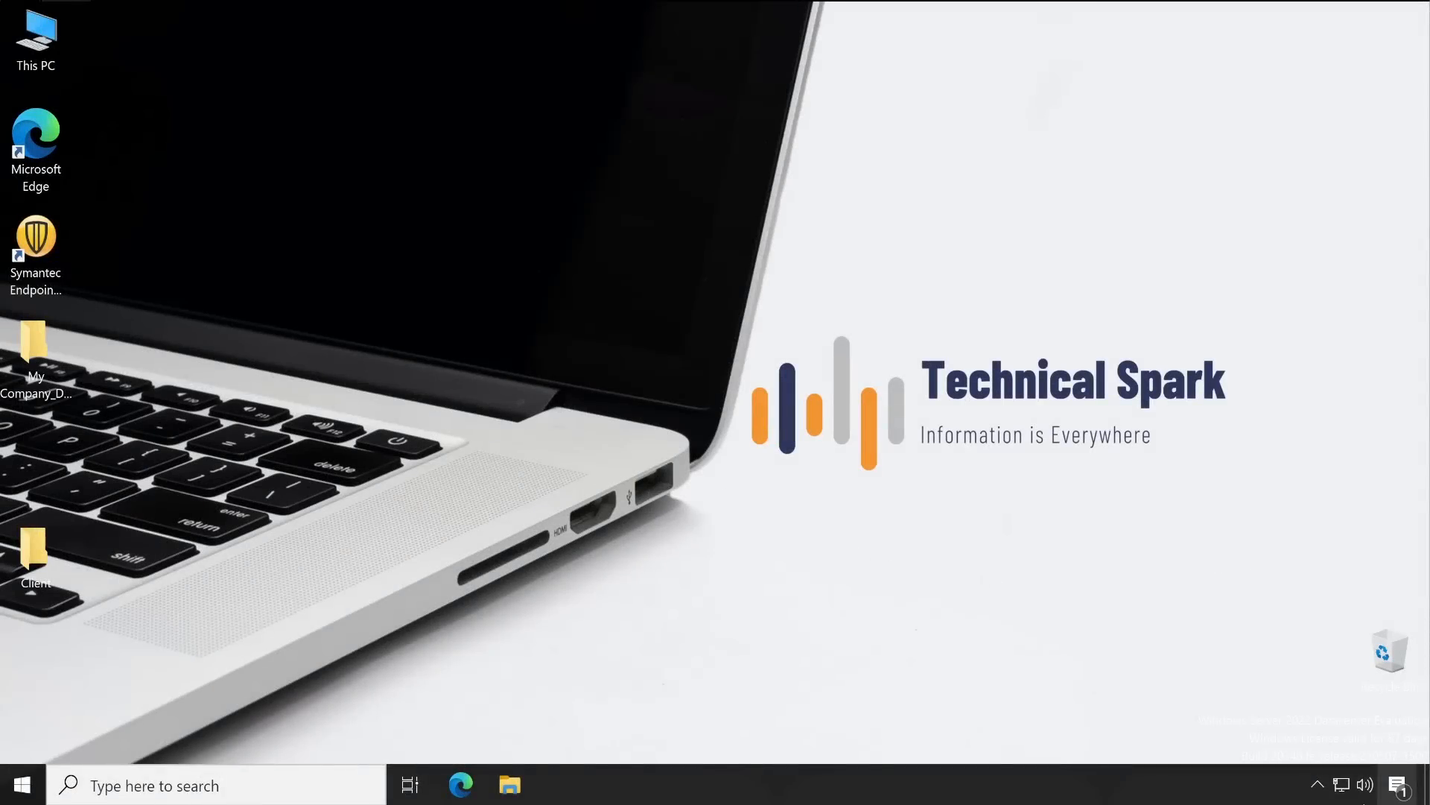
{"action": "left_click", "coordinate": [1318, 785]}
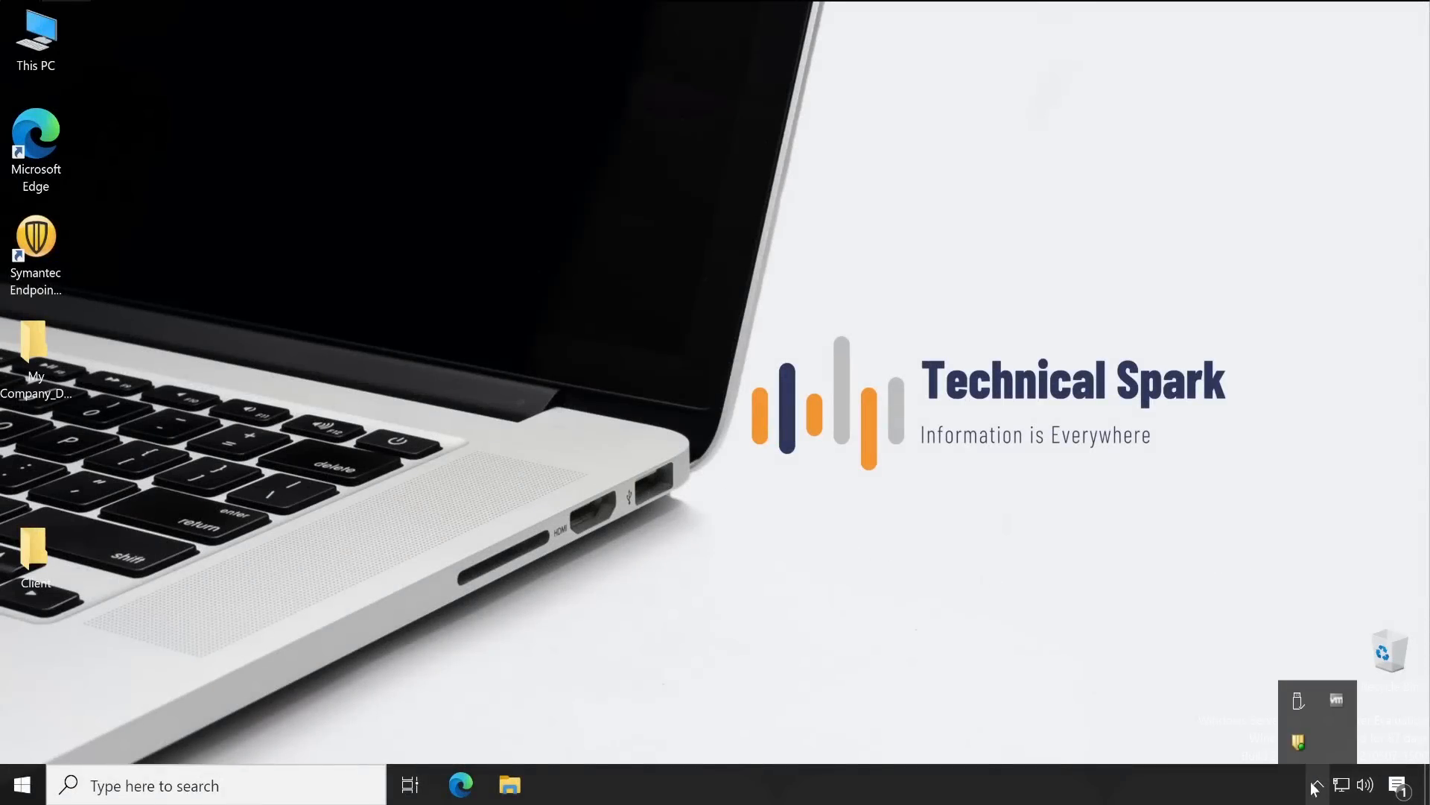
{"action": "right_click", "coordinate": [1300, 743]}
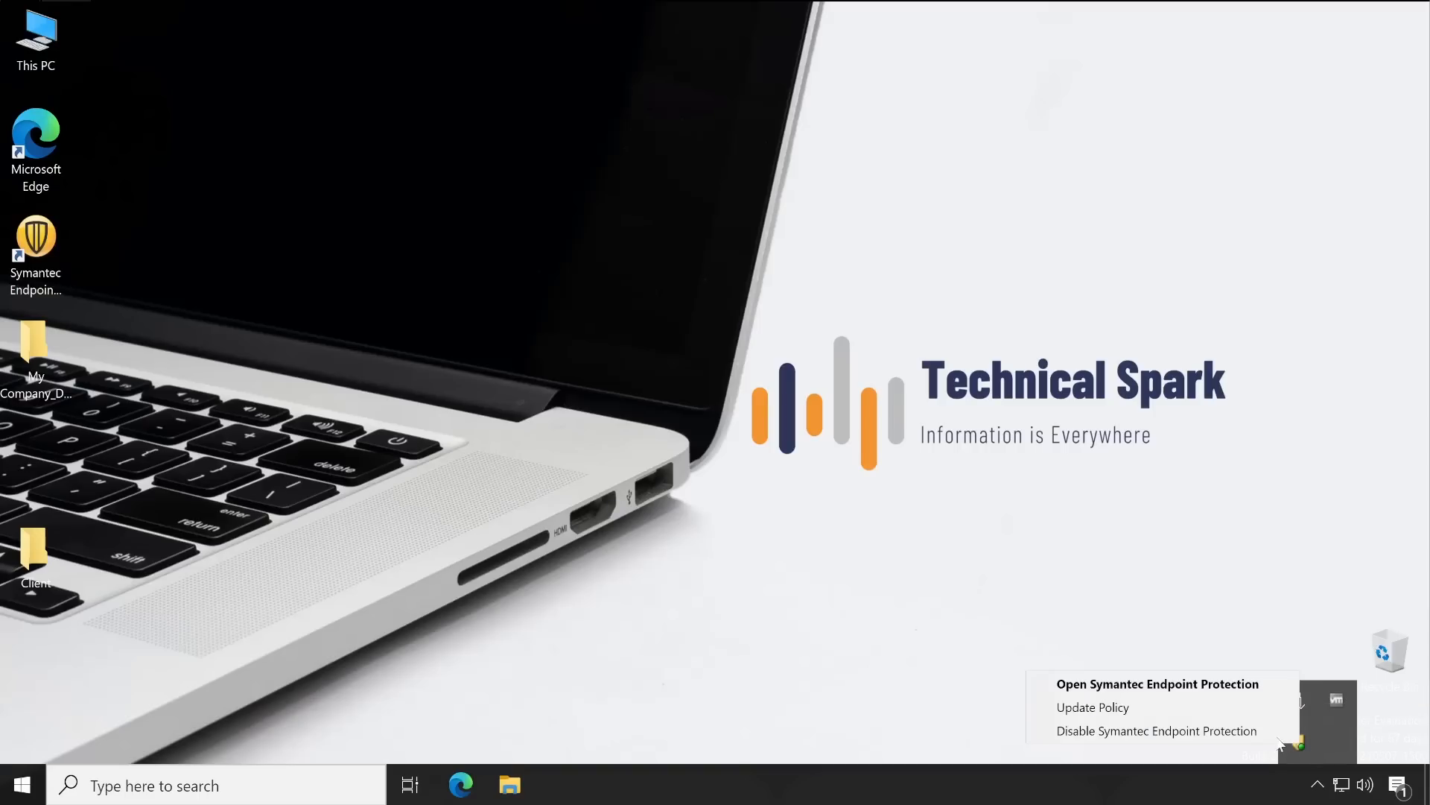
{"action": "left_click", "coordinate": [1241, 684]}
{"action": "left_click", "coordinate": [660, 527]}
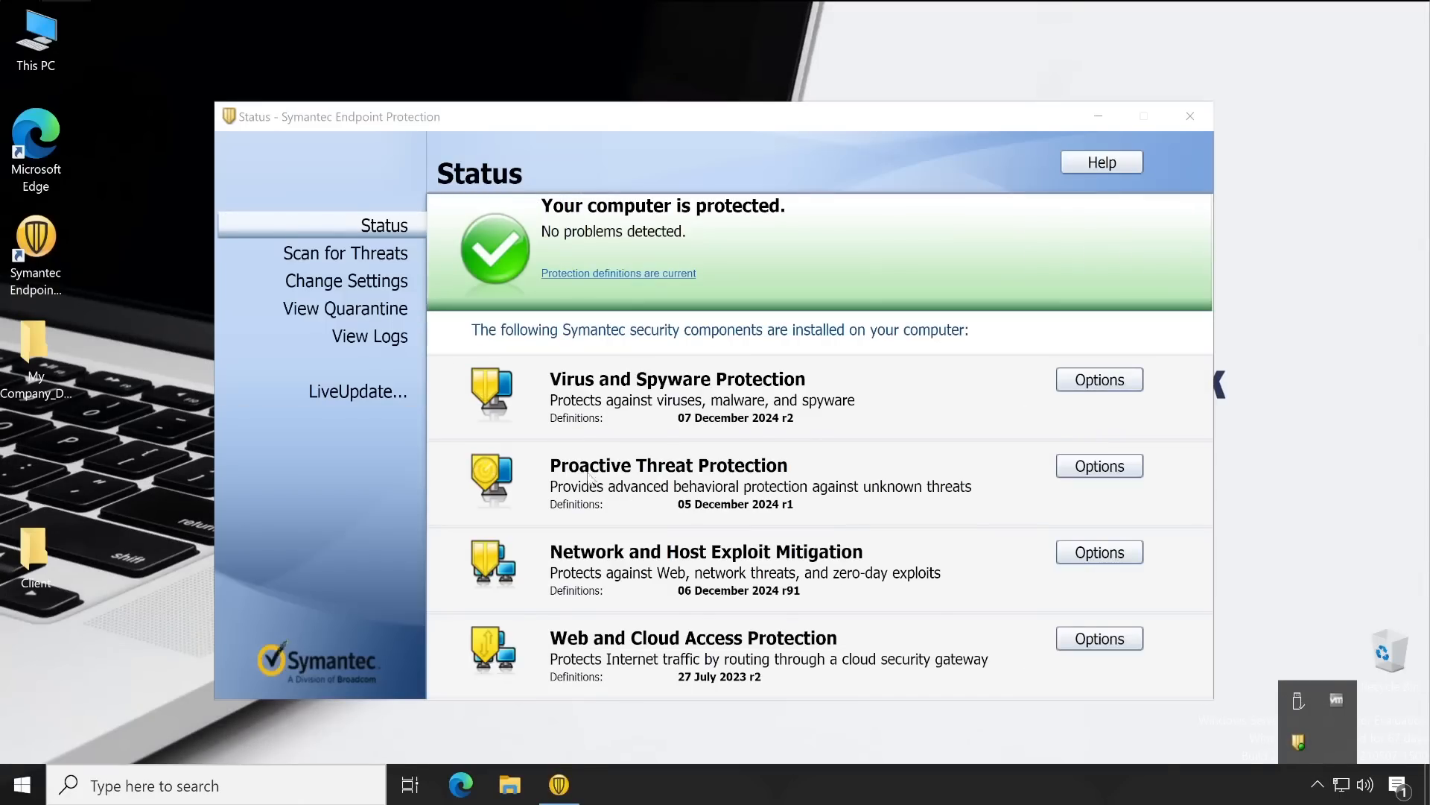
{"action": "left_click_drag", "start_coordinate": [645, 124], "coordinate": [644, 85]}
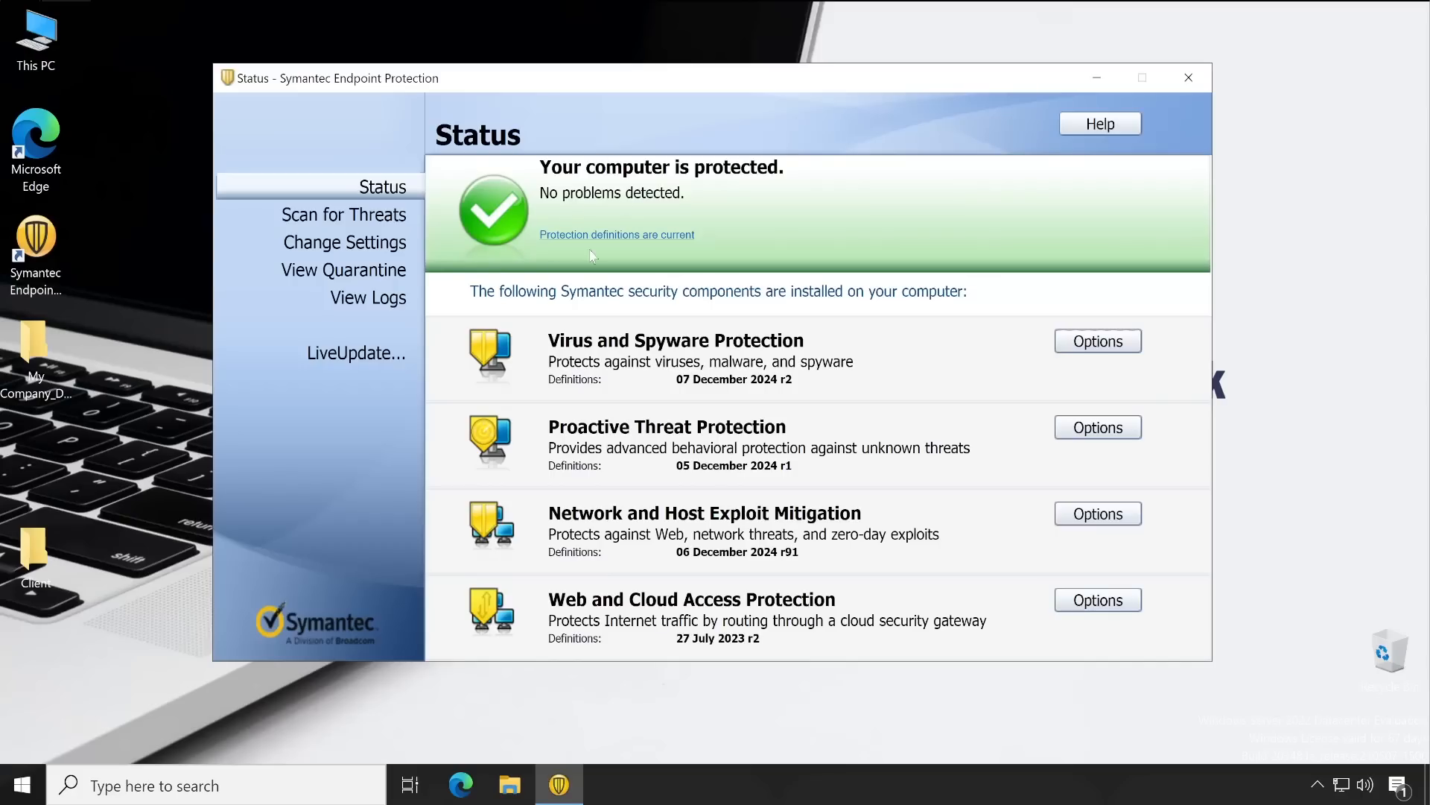
{"action": "left_click", "coordinate": [1189, 78]}
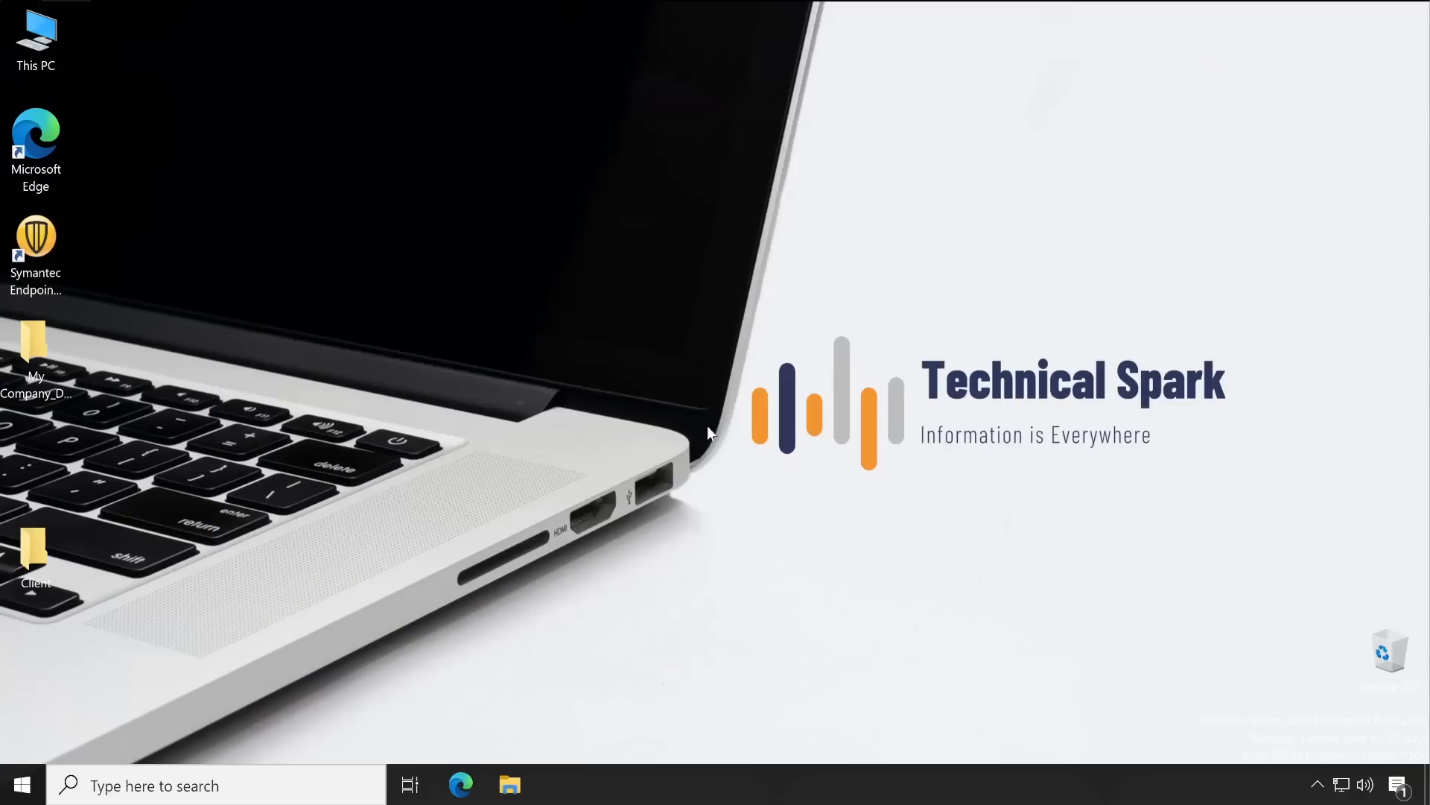
Log back into the SEPM console as administrator and maximize it, showing Security Status Good
{"action": "left_click", "coordinate": [37, 277]}
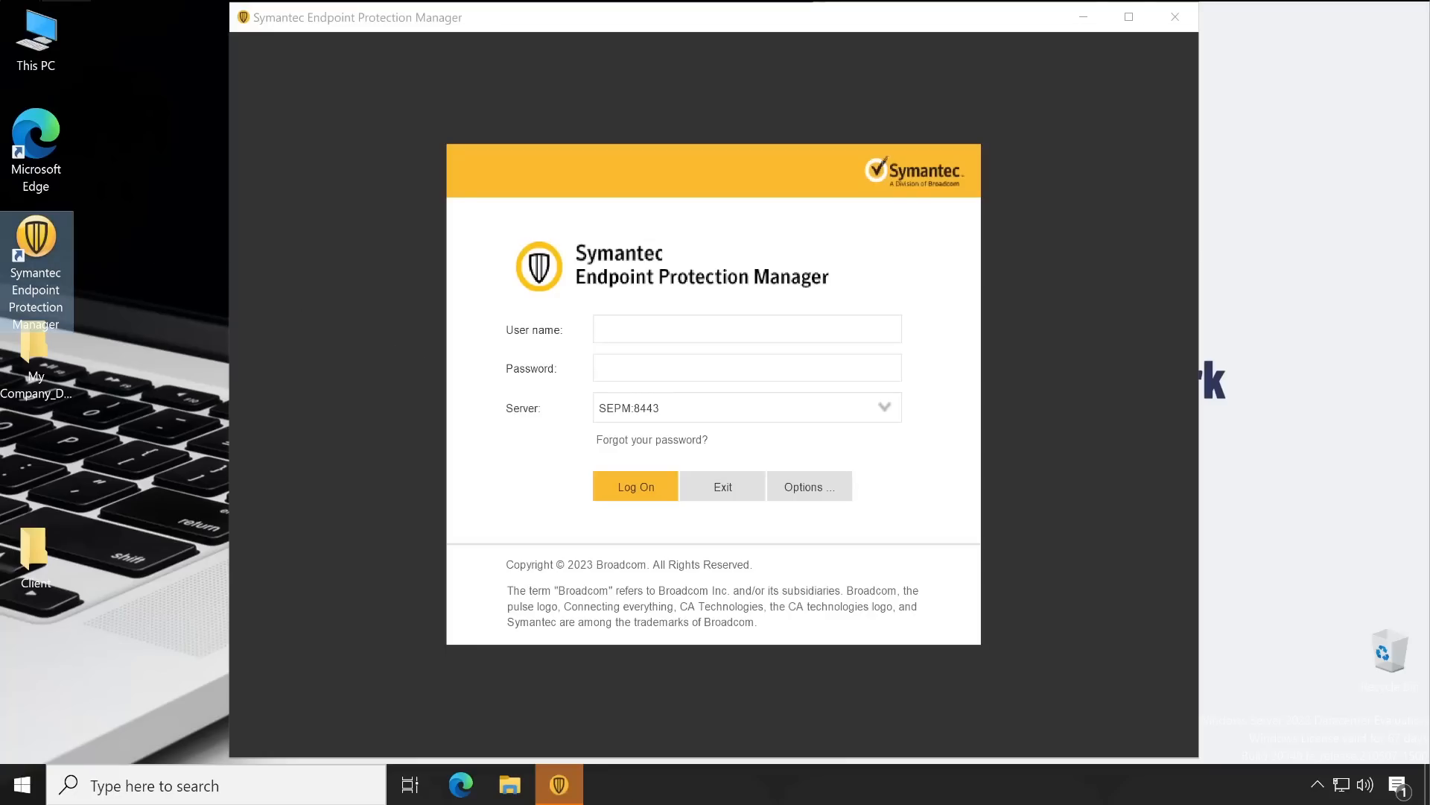
{"action": "type", "text": "Admin"}
{"action": "key", "text": "Tab"}
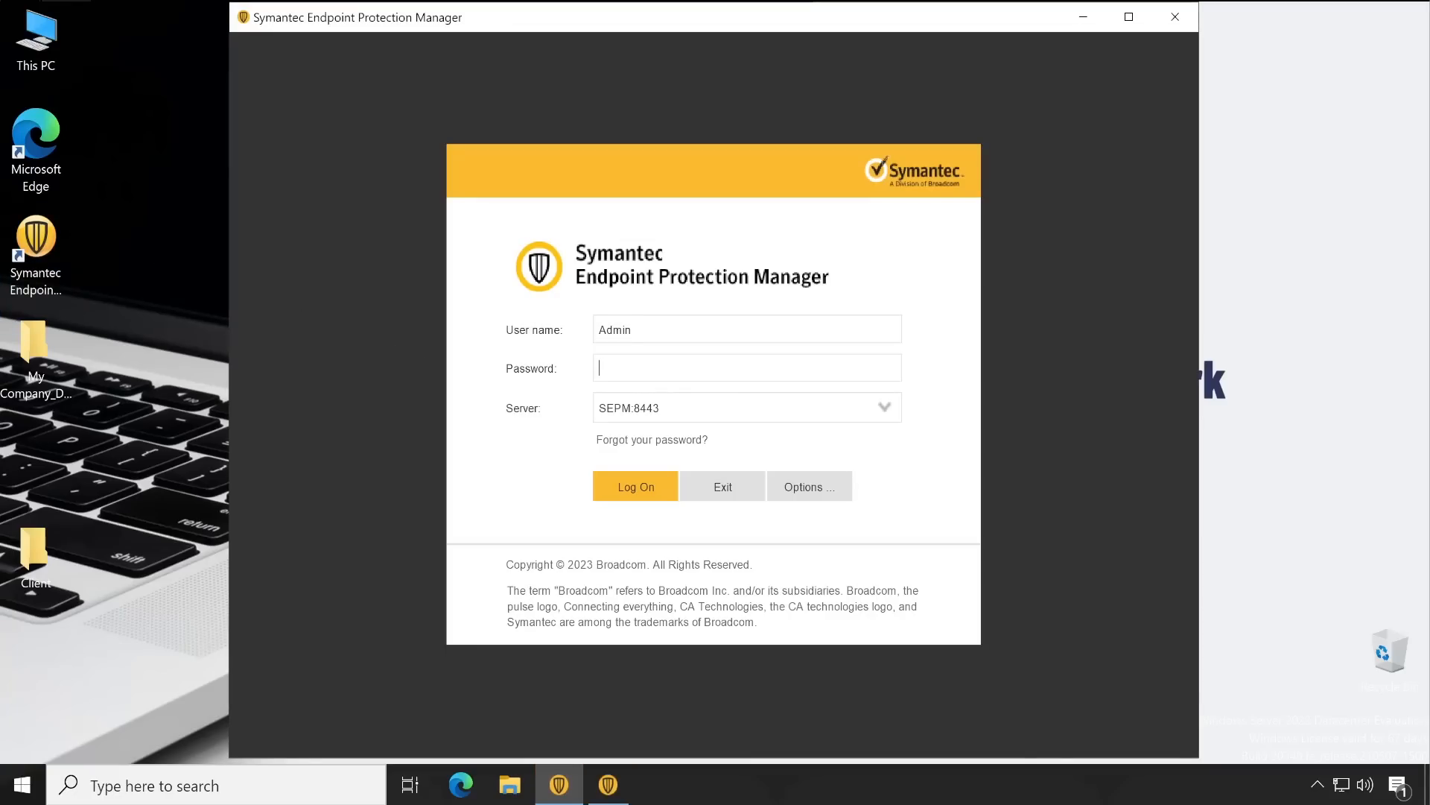
{"action": "key", "text": "ctrl+v"}
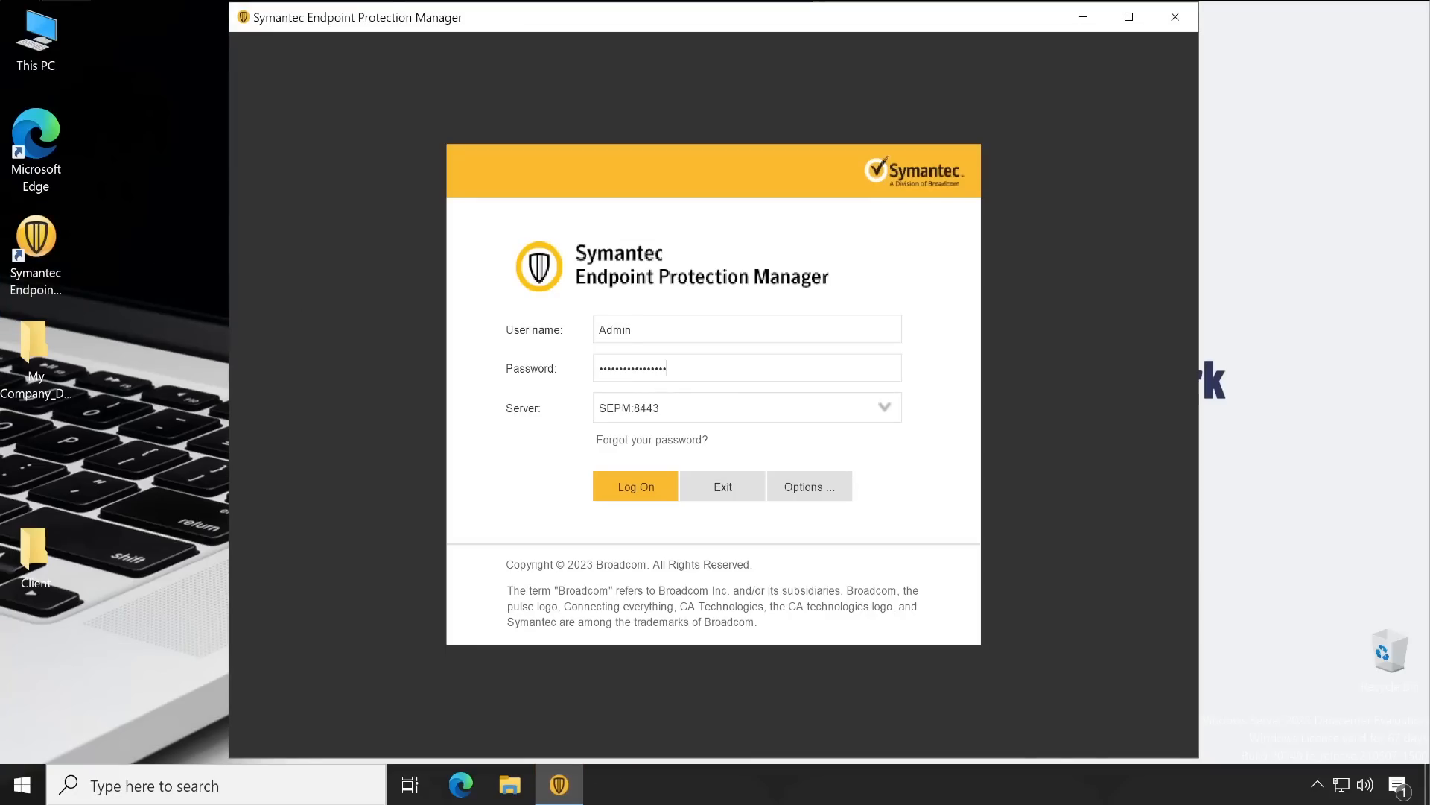
{"action": "left_click", "coordinate": [642, 488]}
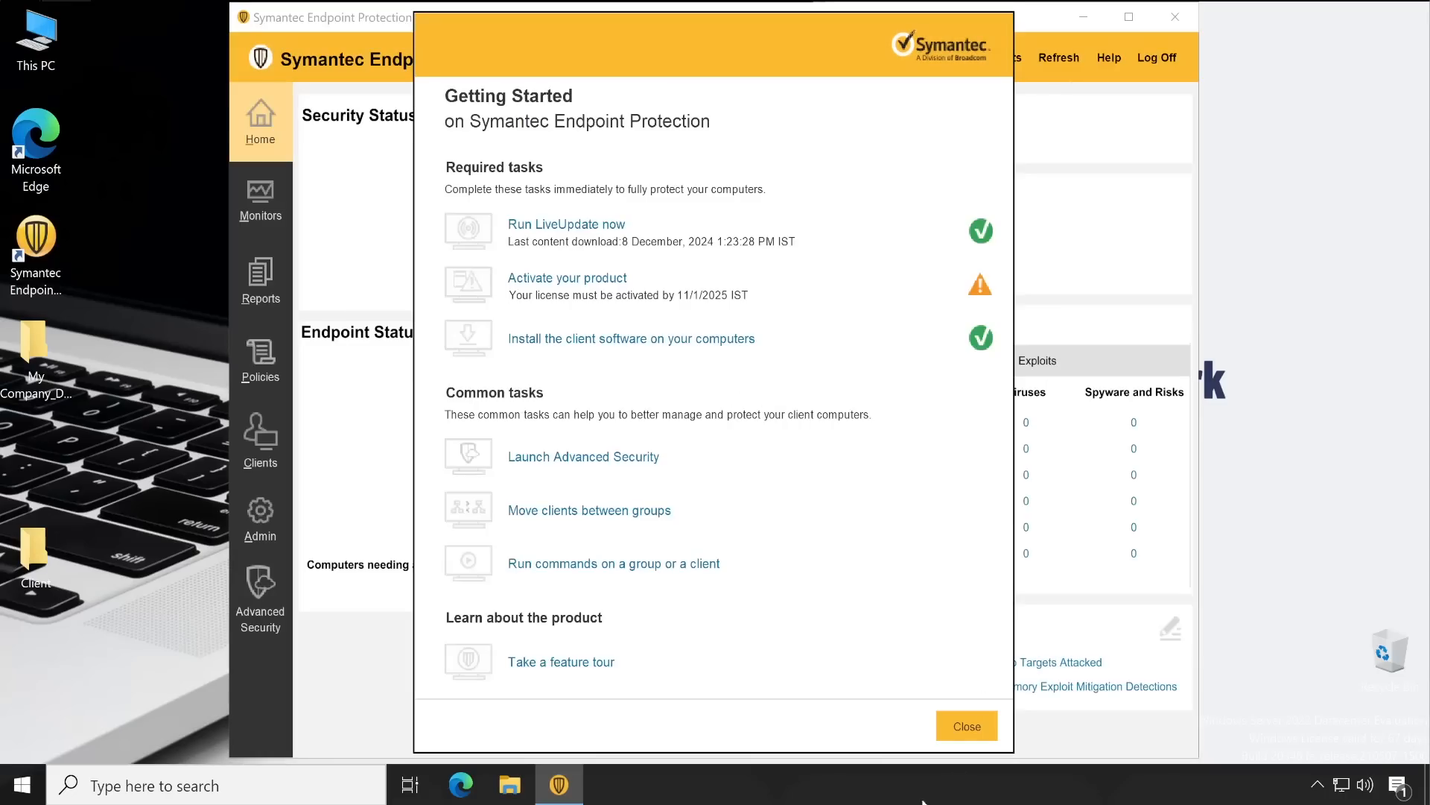
{"action": "left_click", "coordinate": [967, 726]}
{"action": "left_click", "coordinate": [1137, 23]}
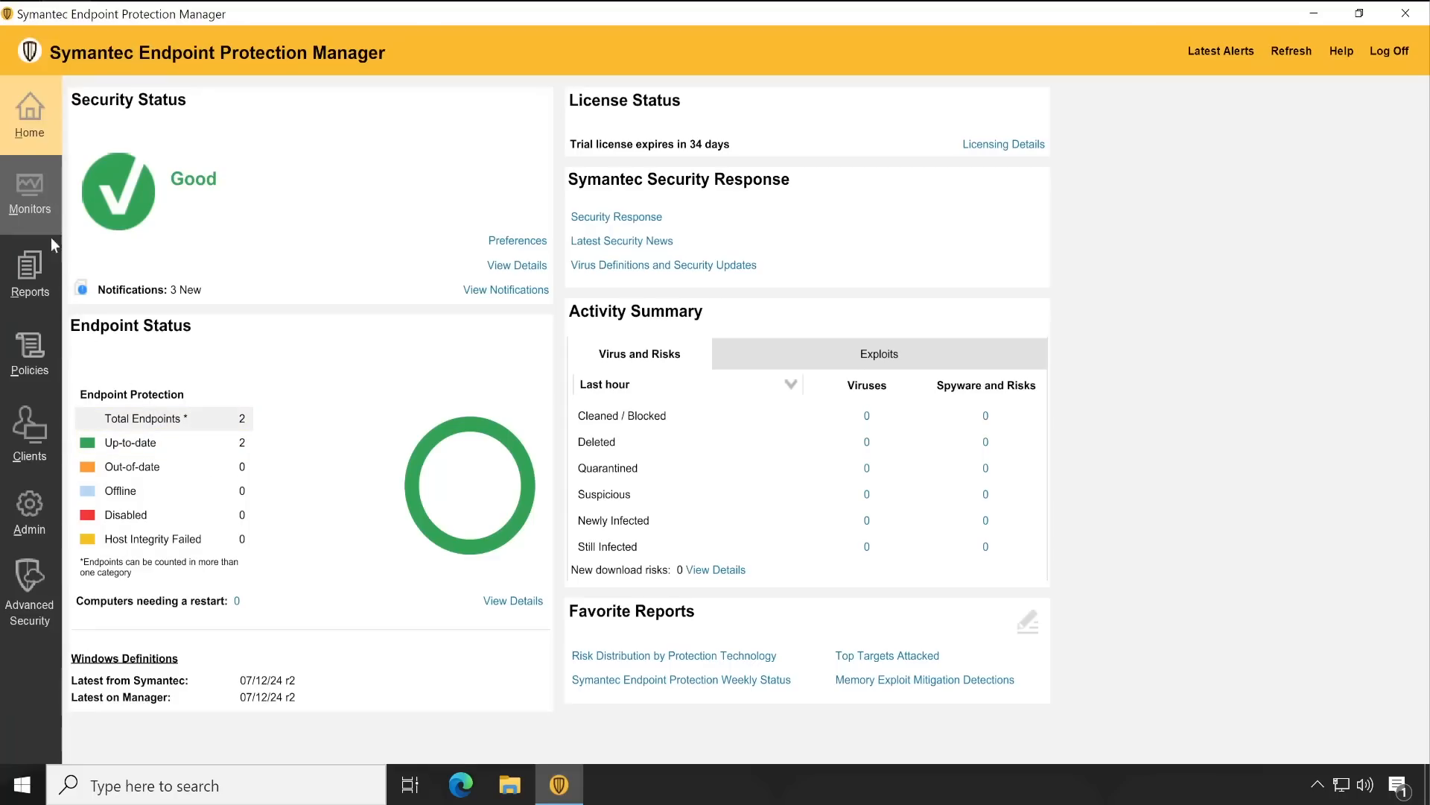
Go to Clients and expand Technical Spark > Servers to show App Servers
{"action": "left_click", "coordinate": [38, 431]}
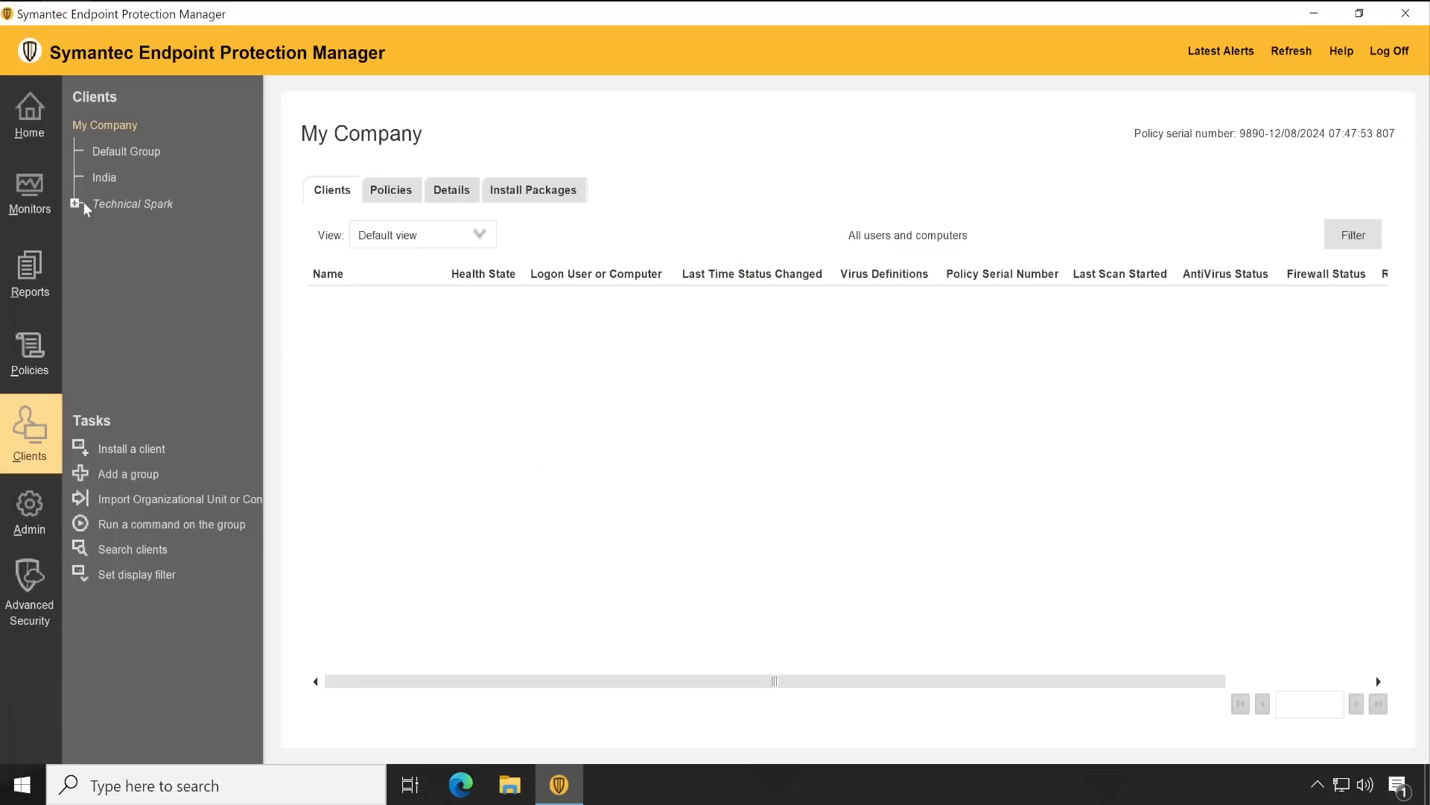
{"action": "left_click", "coordinate": [108, 152]}
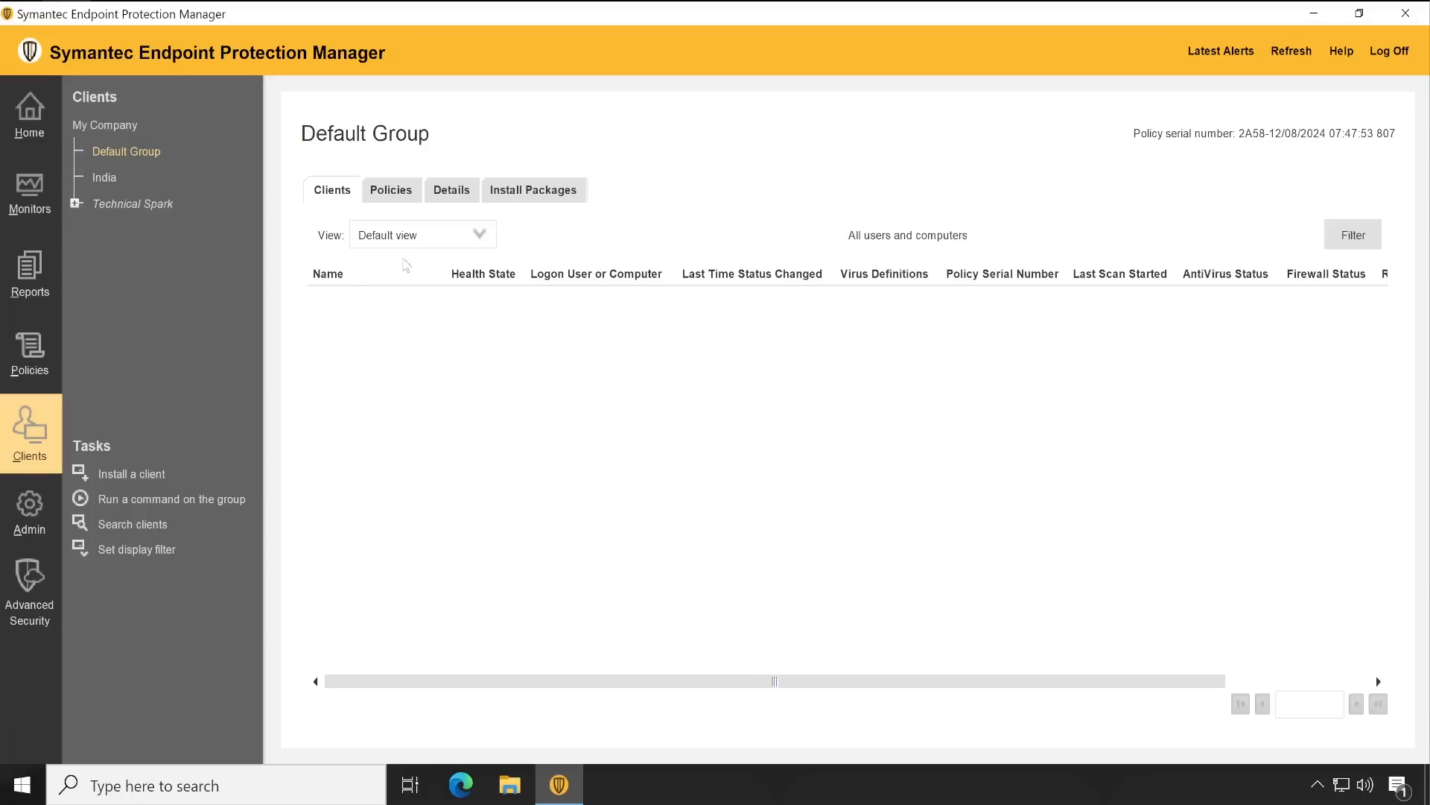
{"action": "left_click", "coordinate": [77, 206]}
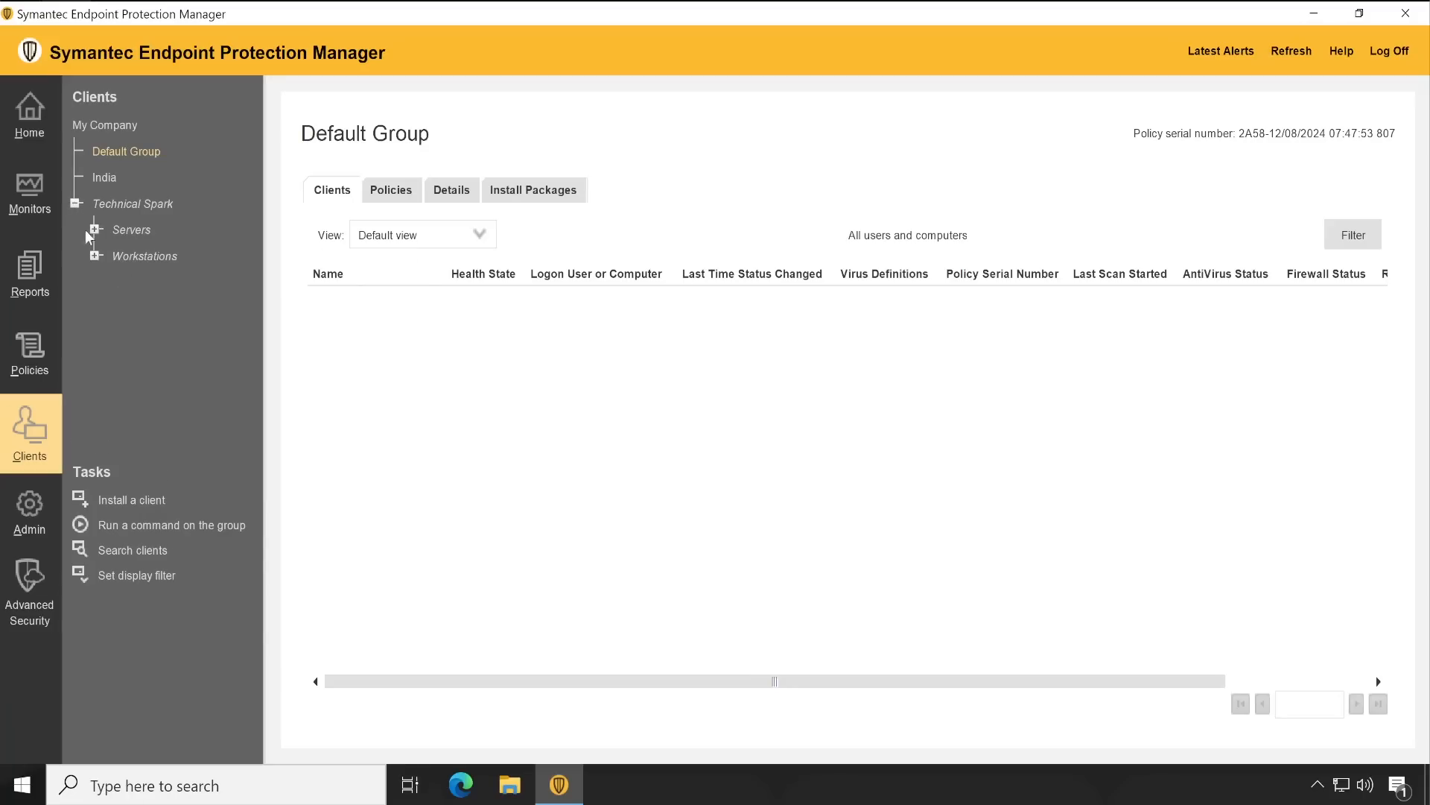
{"action": "left_click", "coordinate": [94, 230]}
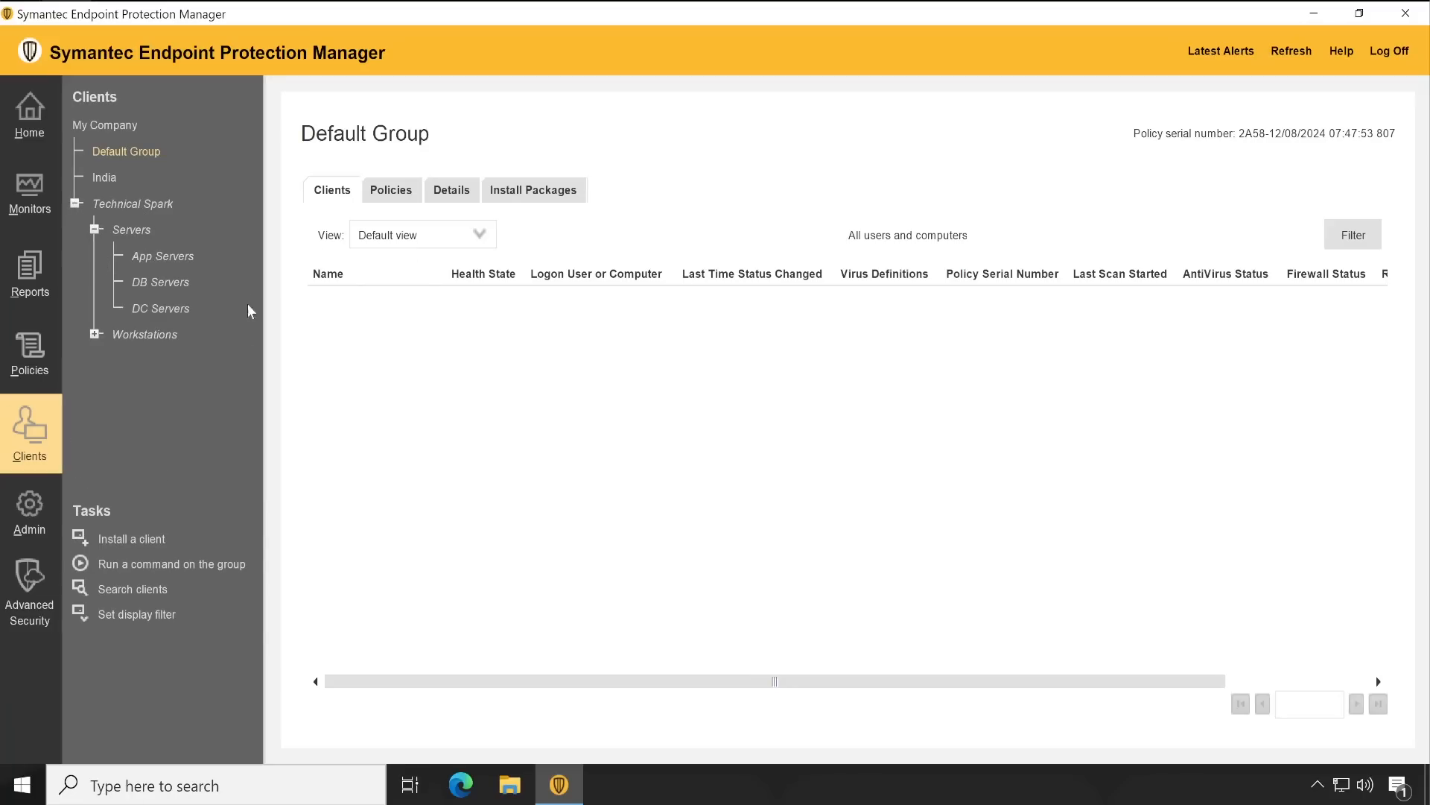
{"action": "left_click", "coordinate": [149, 256]}
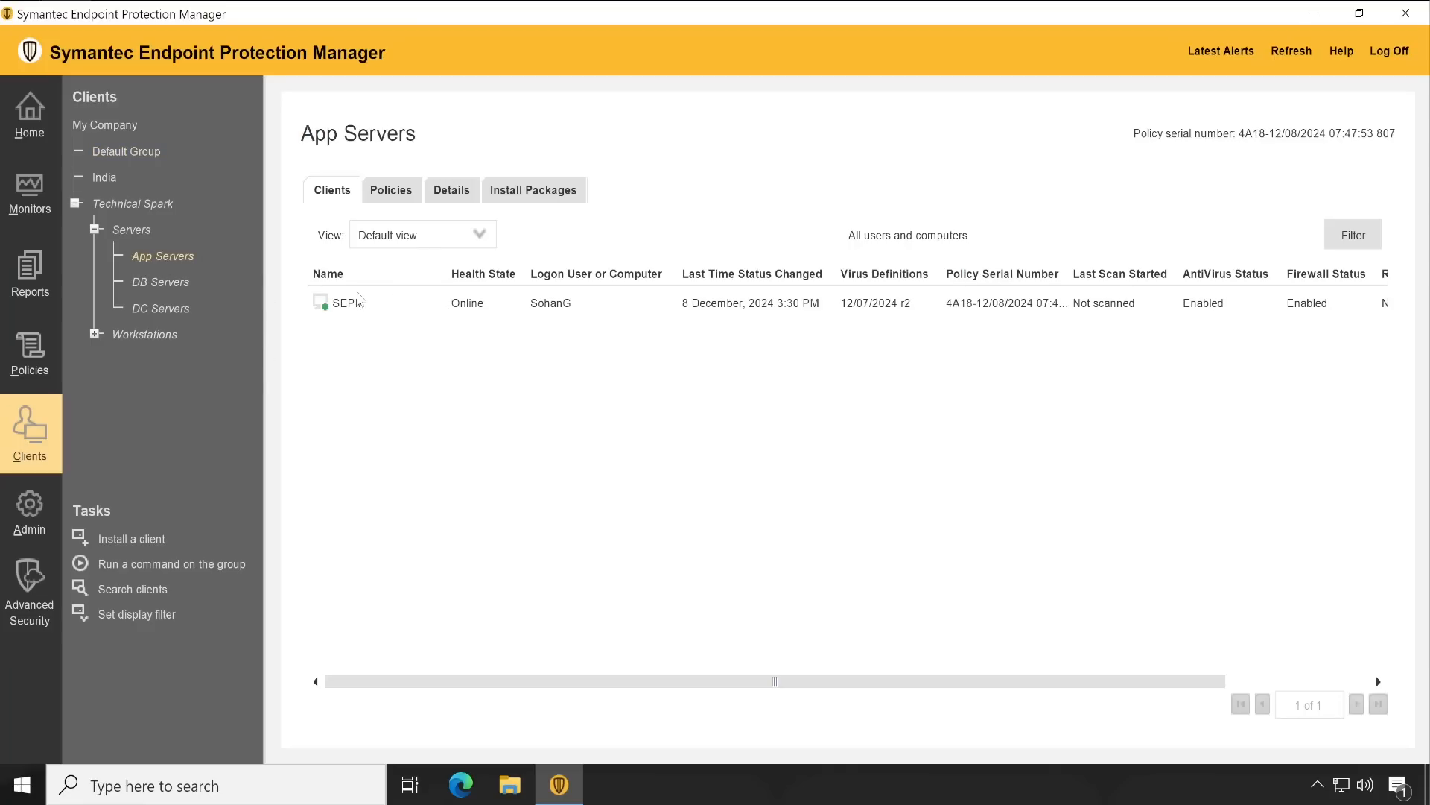
Verify SEPM is Online with antivirus Enabled, comparing DC Servers, then view version 14.3 RU8 build 23160
{"action": "left_click", "coordinate": [348, 307]}
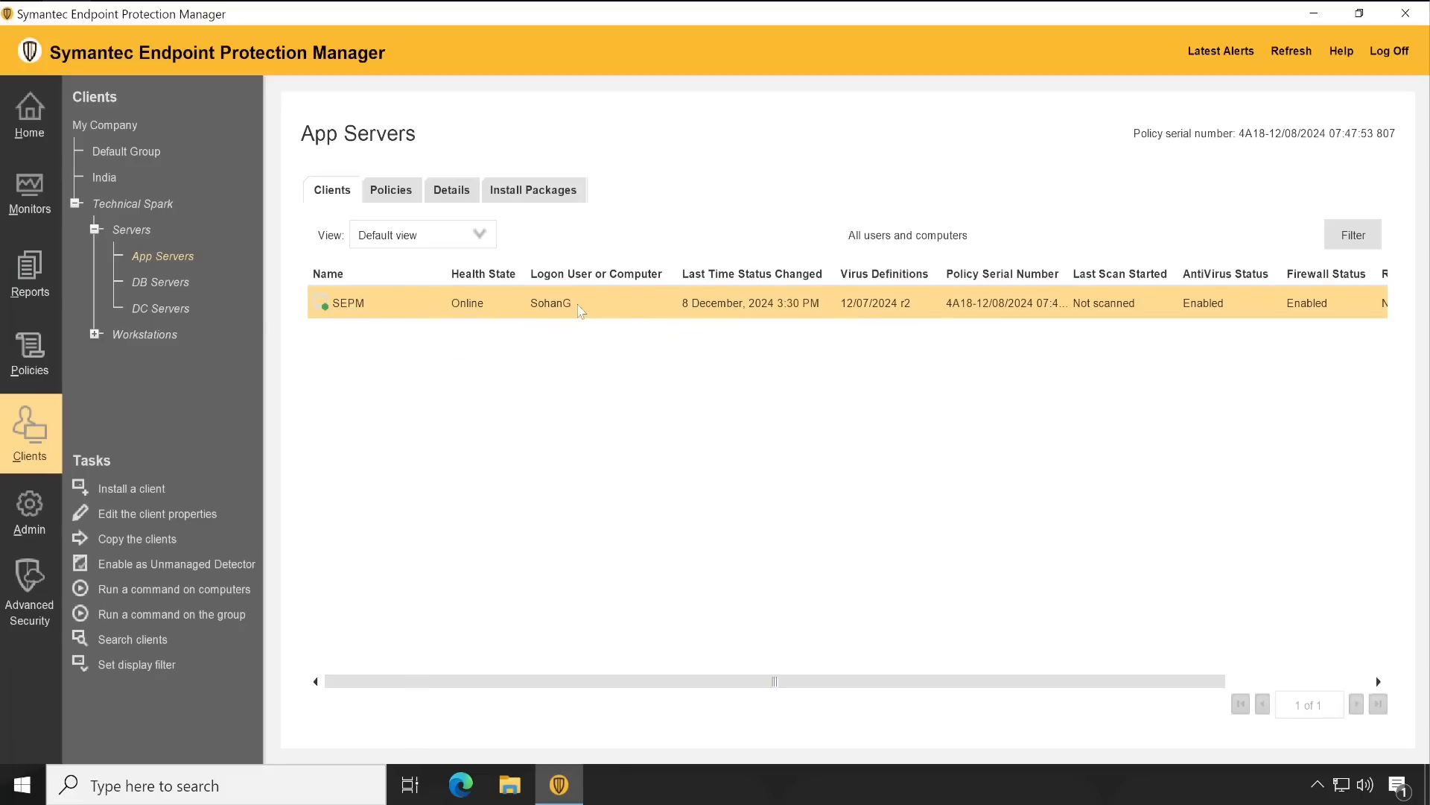
{"action": "left_click", "coordinate": [188, 312]}
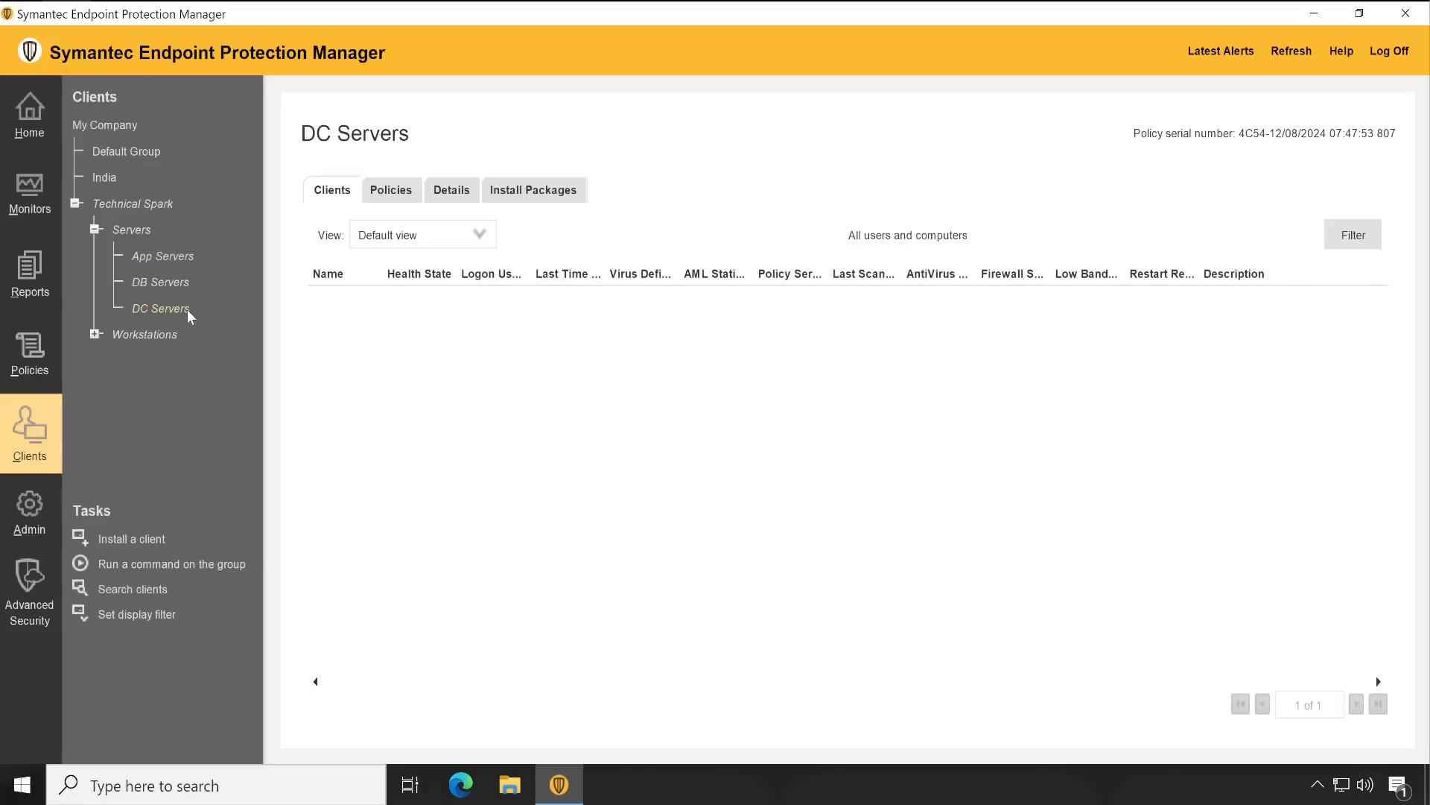
{"action": "left_click", "coordinate": [171, 256]}
{"action": "left_click", "coordinate": [343, 304]}
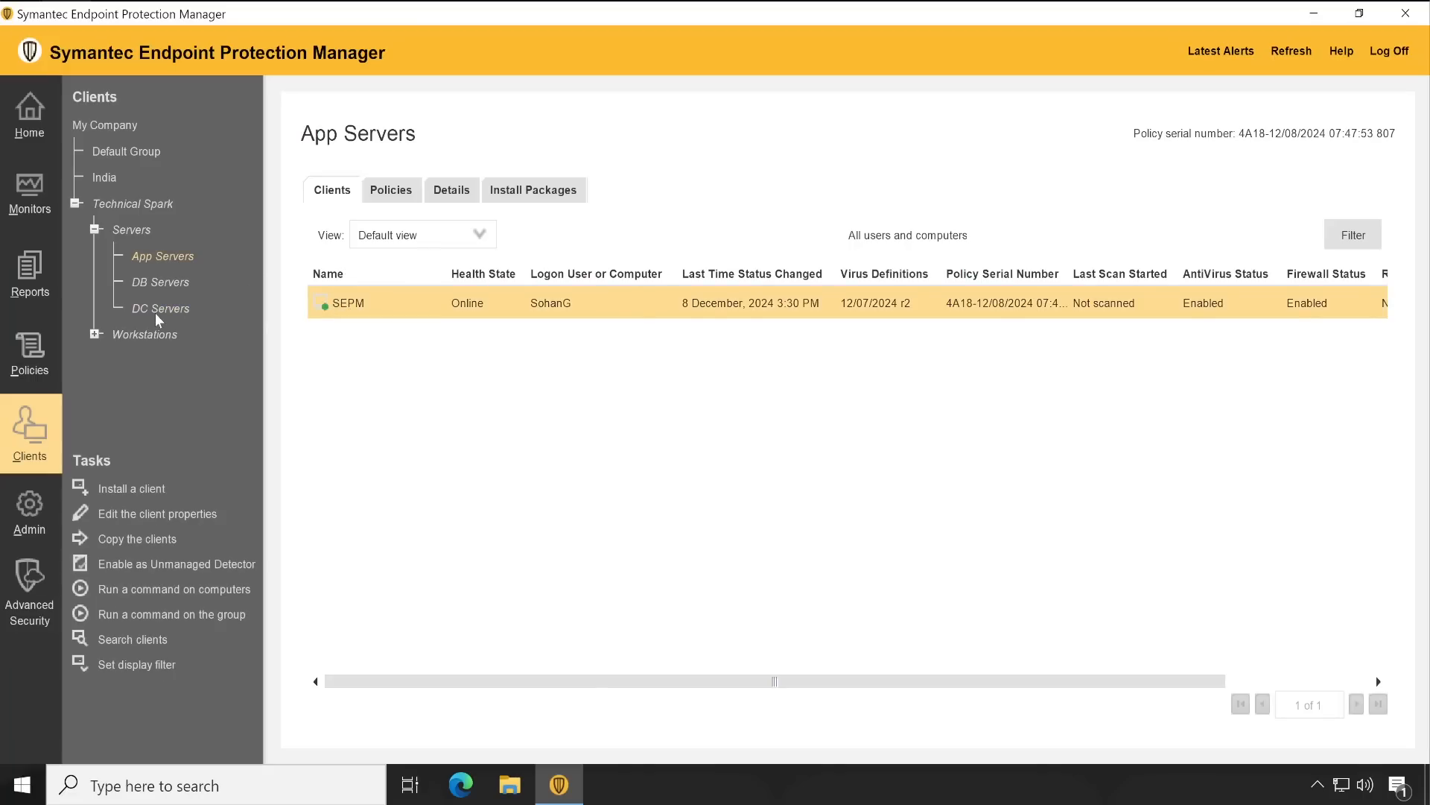
{"action": "left_click", "coordinate": [161, 309]}
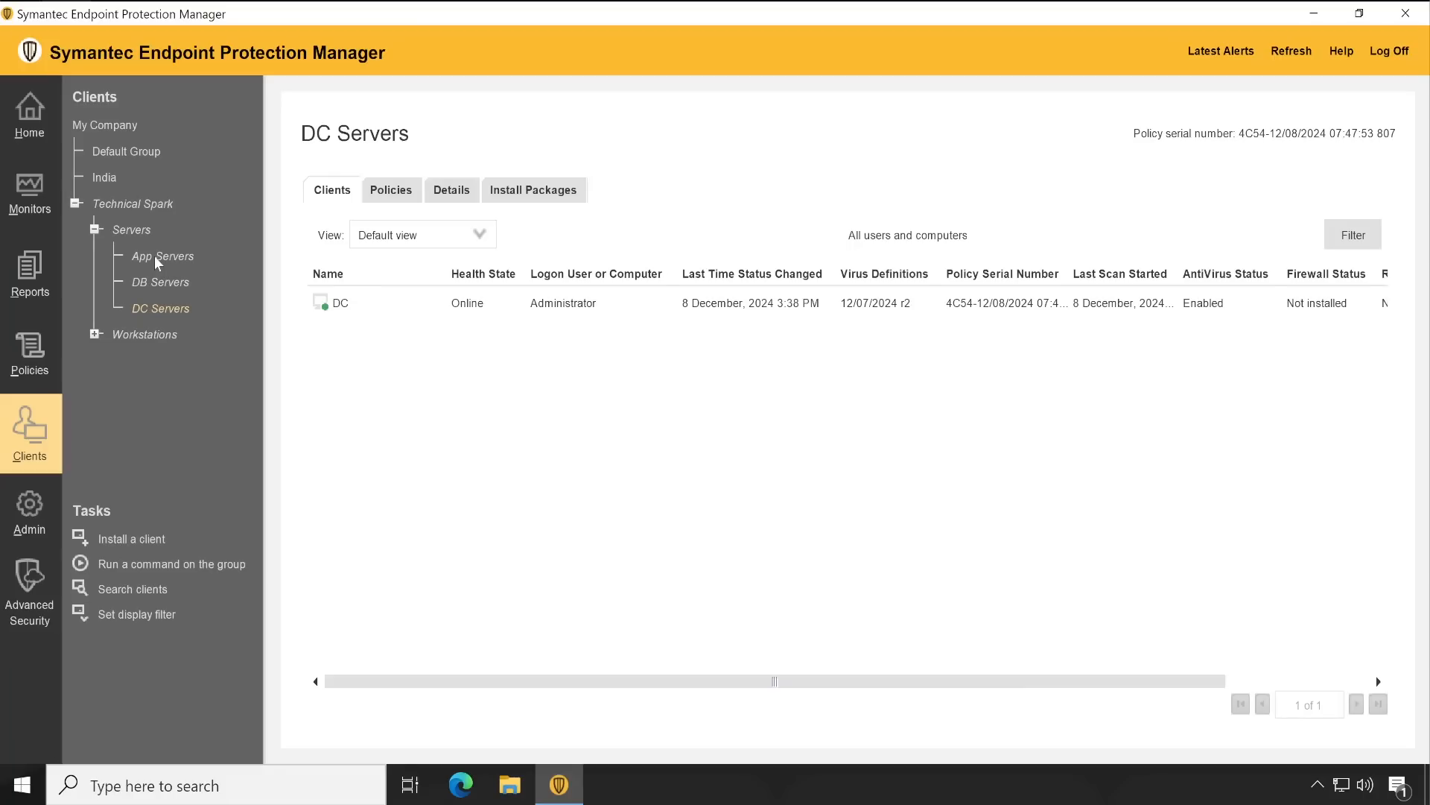
{"action": "left_click", "coordinate": [157, 257]}
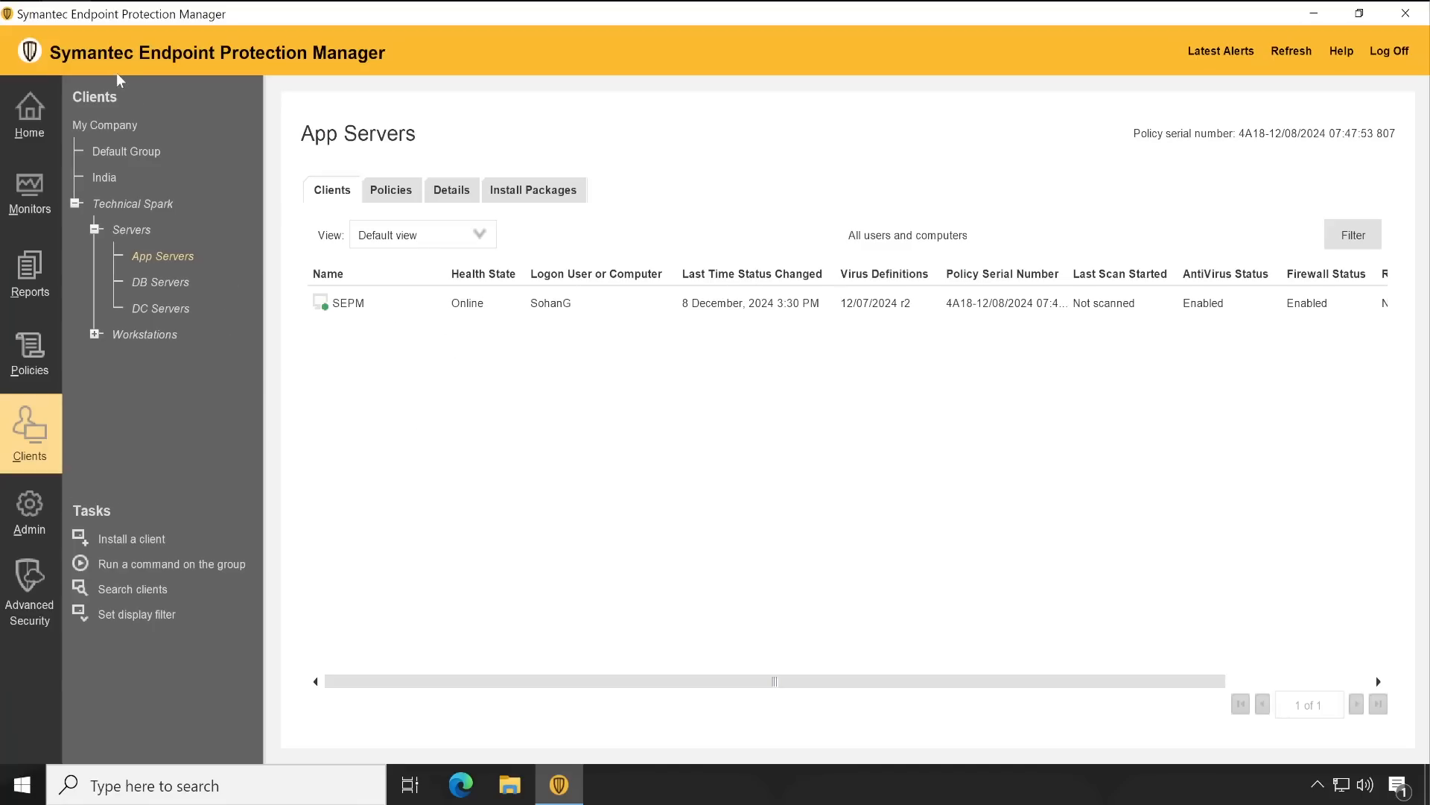
{"action": "left_click", "coordinate": [106, 52]}
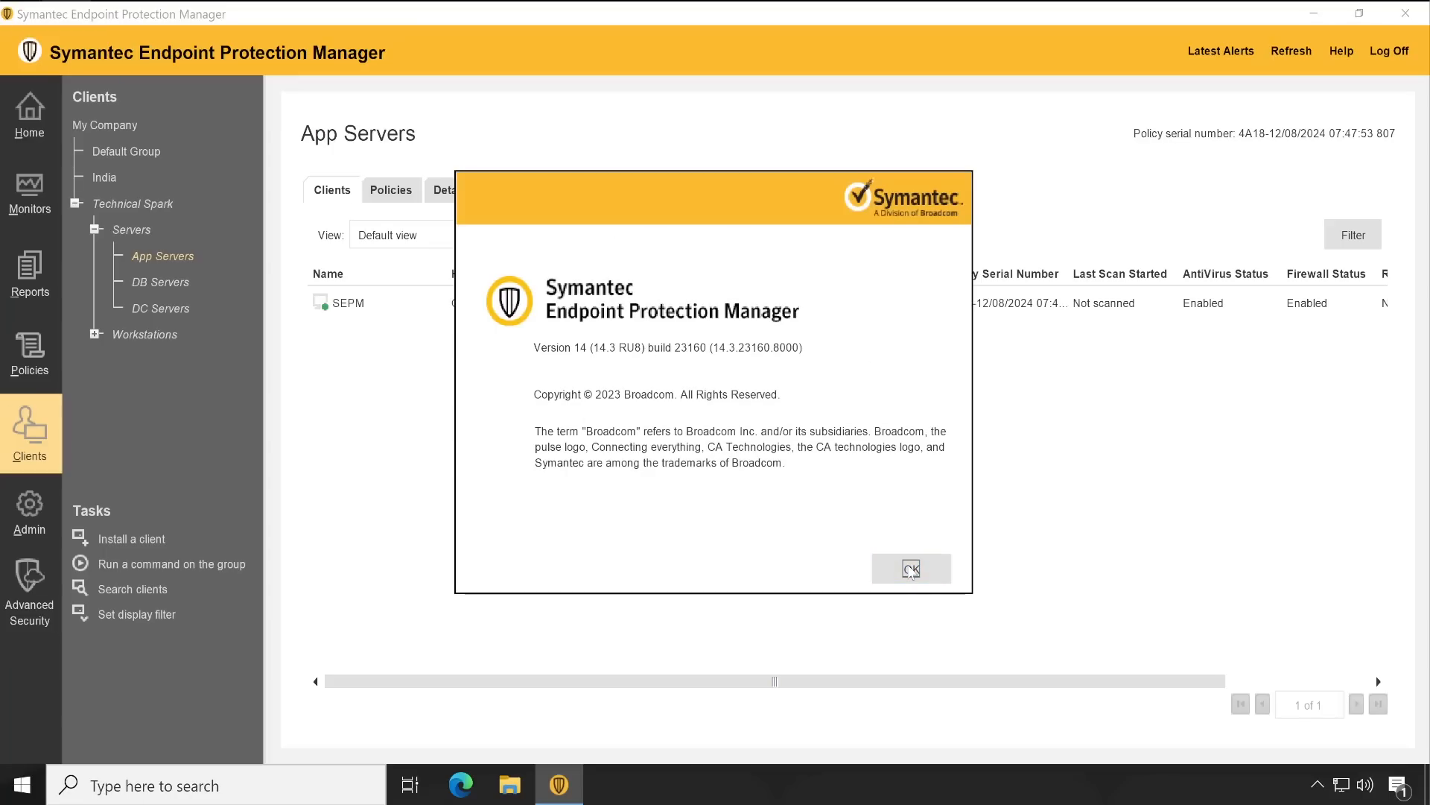
Close the About box, then briefly show and hide the taskbar's hidden notification icons
{"action": "left_click", "coordinate": [911, 569]}
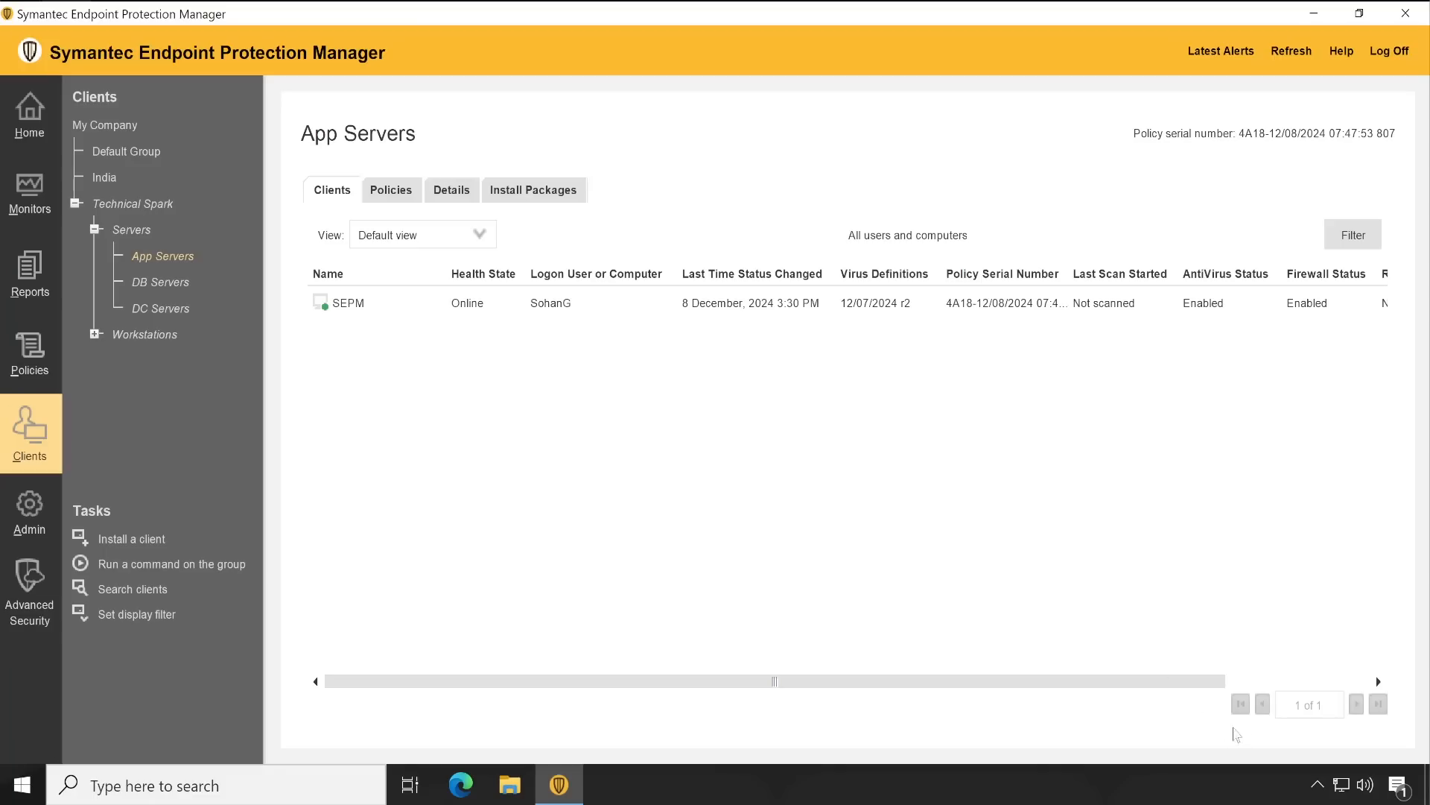
{"action": "left_click", "coordinate": [1317, 784]}
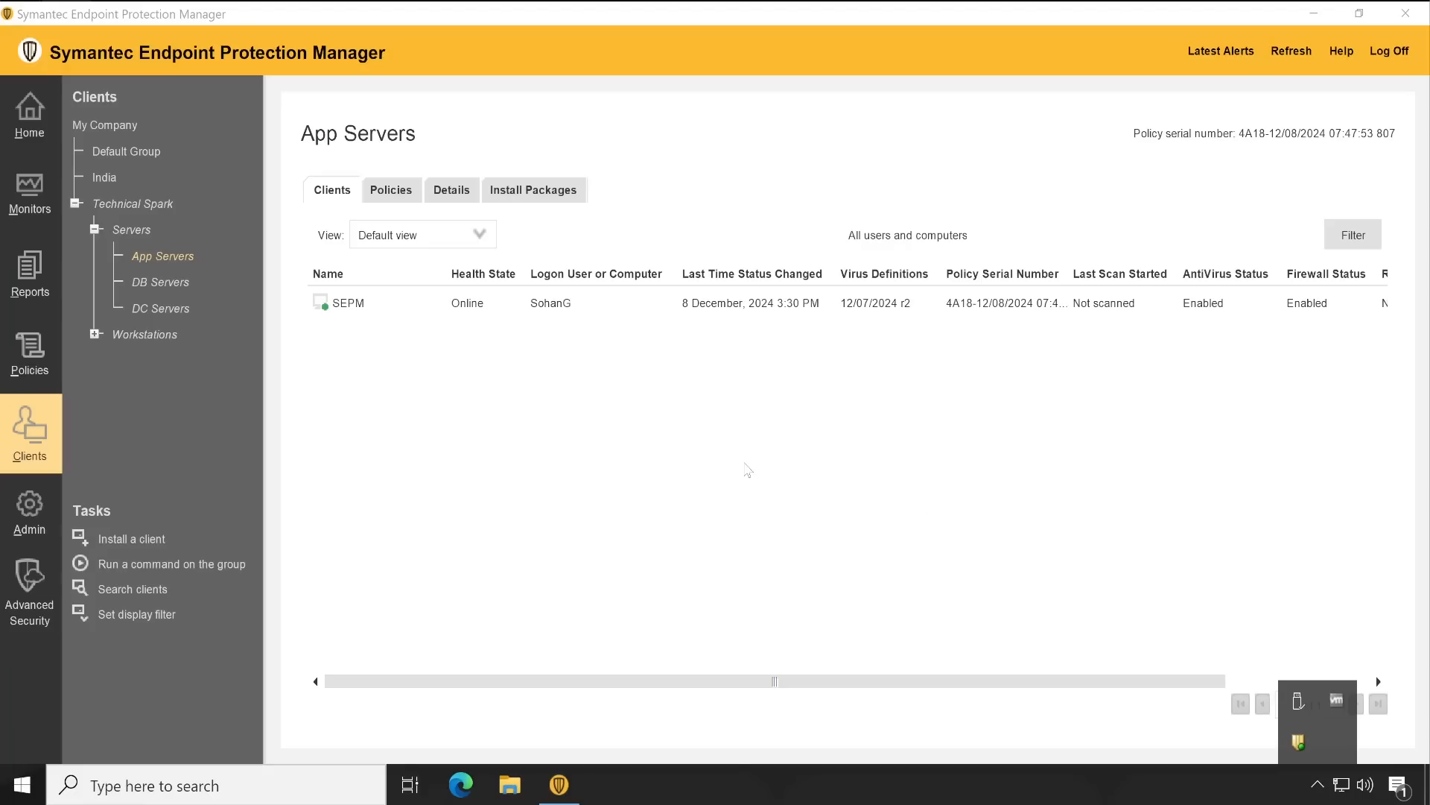
{"action": "left_click", "coordinate": [745, 467]}
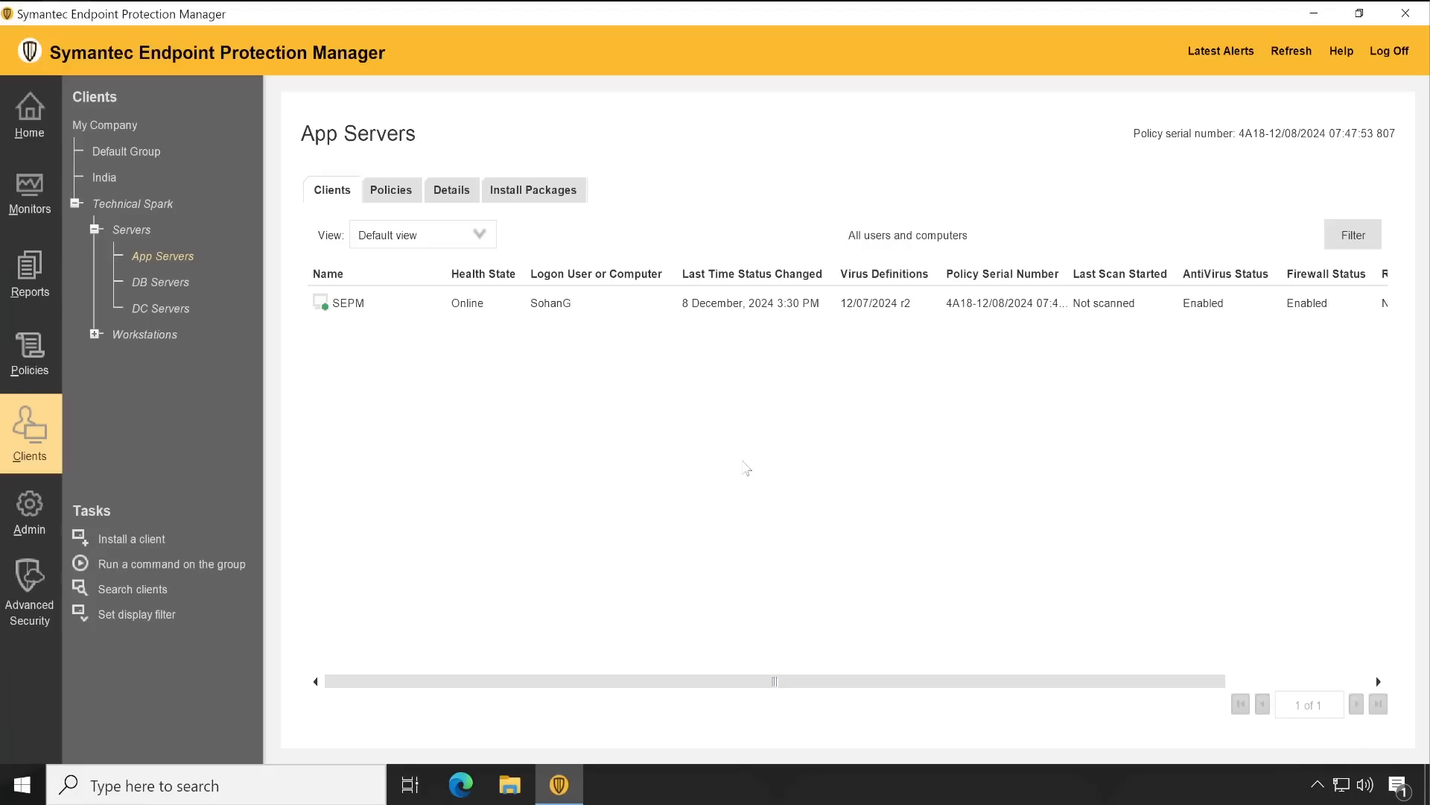